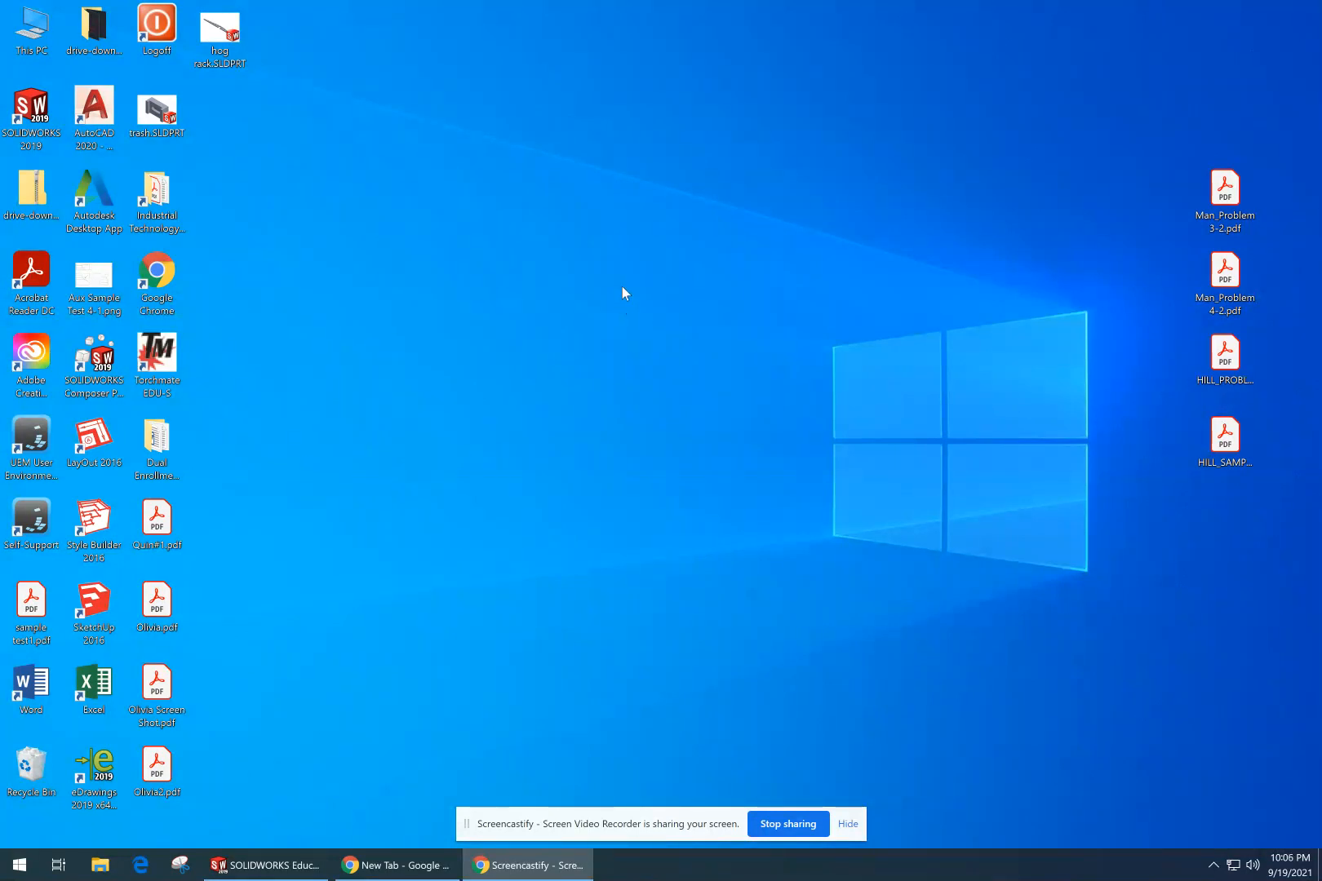
Step: Open Torchmate EDU-S from the desktop
right_click(153, 353)
click(202, 364)
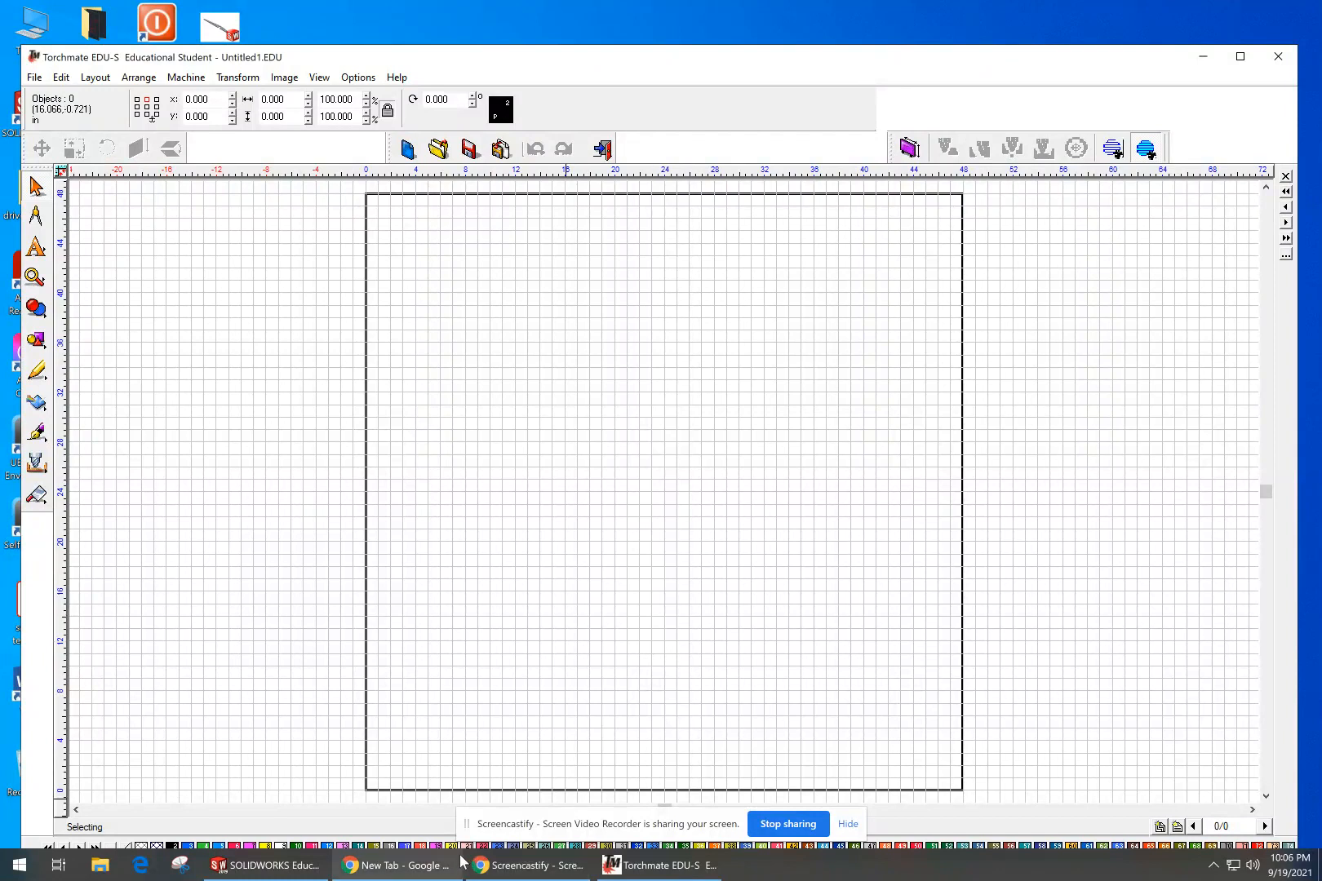
mouse_move(422, 866)
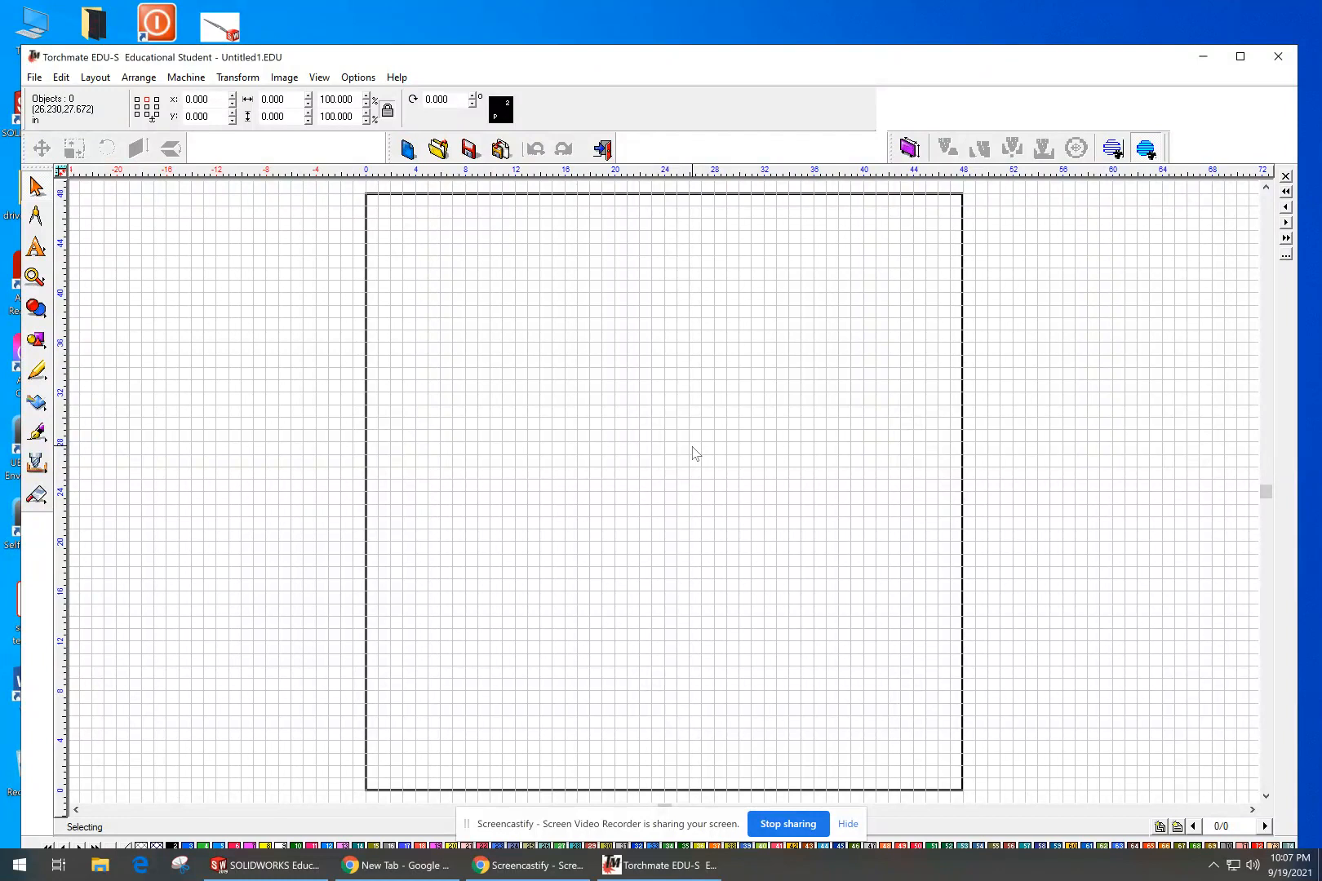
Step: Draw a rectangle about 6.7 in wide and 2.9 in high in the lower-left part of the sign blank
click(37, 341)
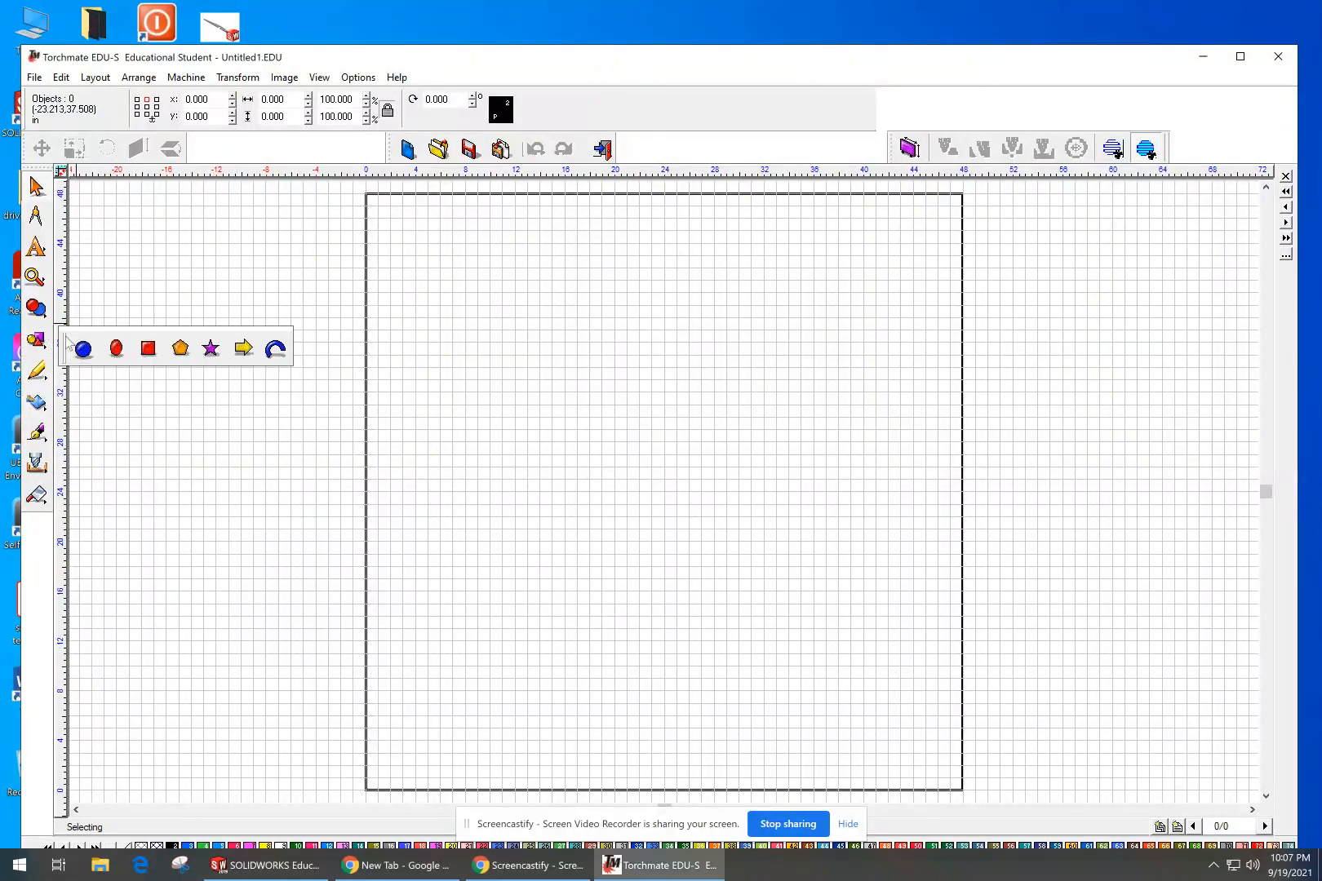
click(148, 349)
drag(508, 559, 591, 596)
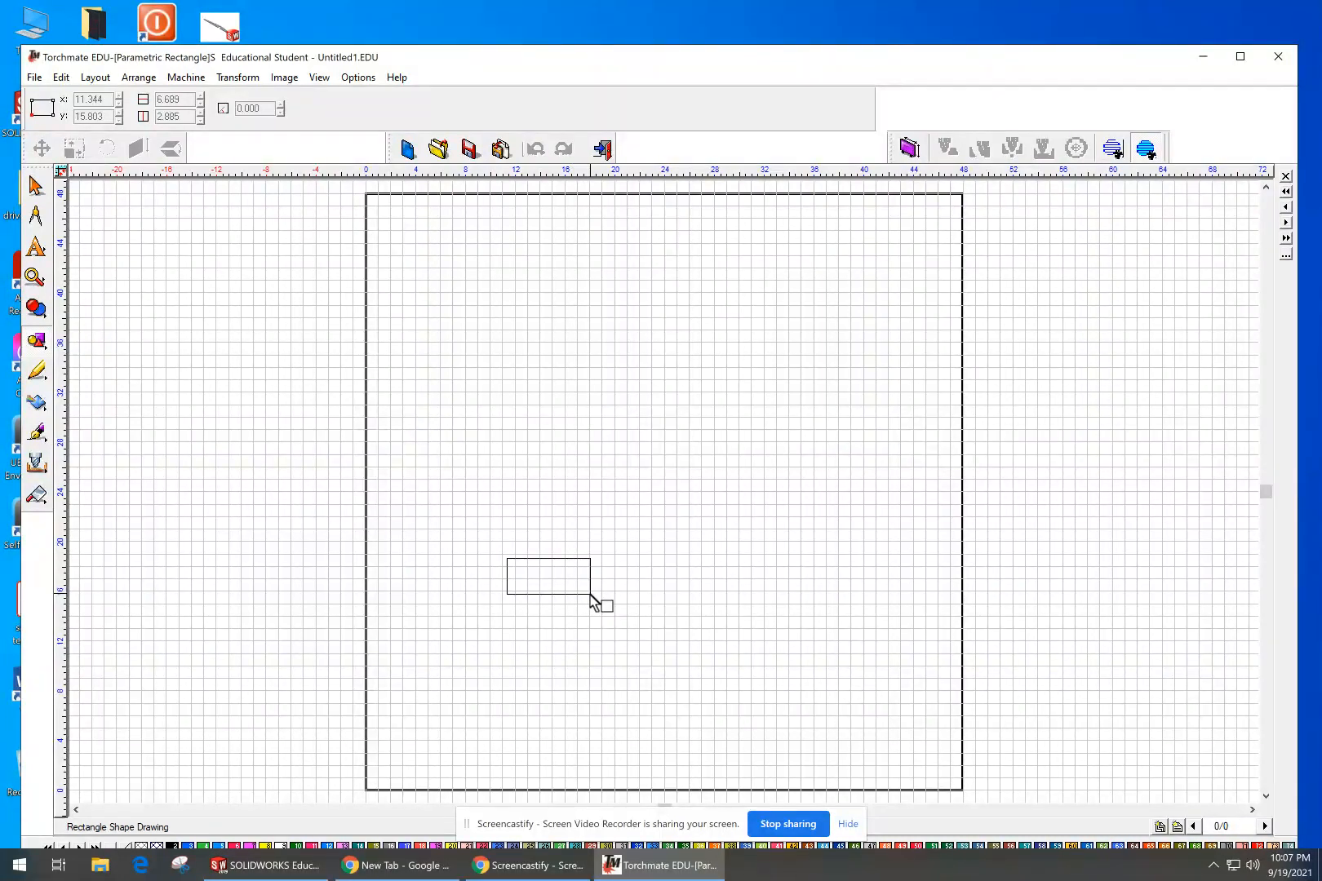
drag(591, 596, 591, 597)
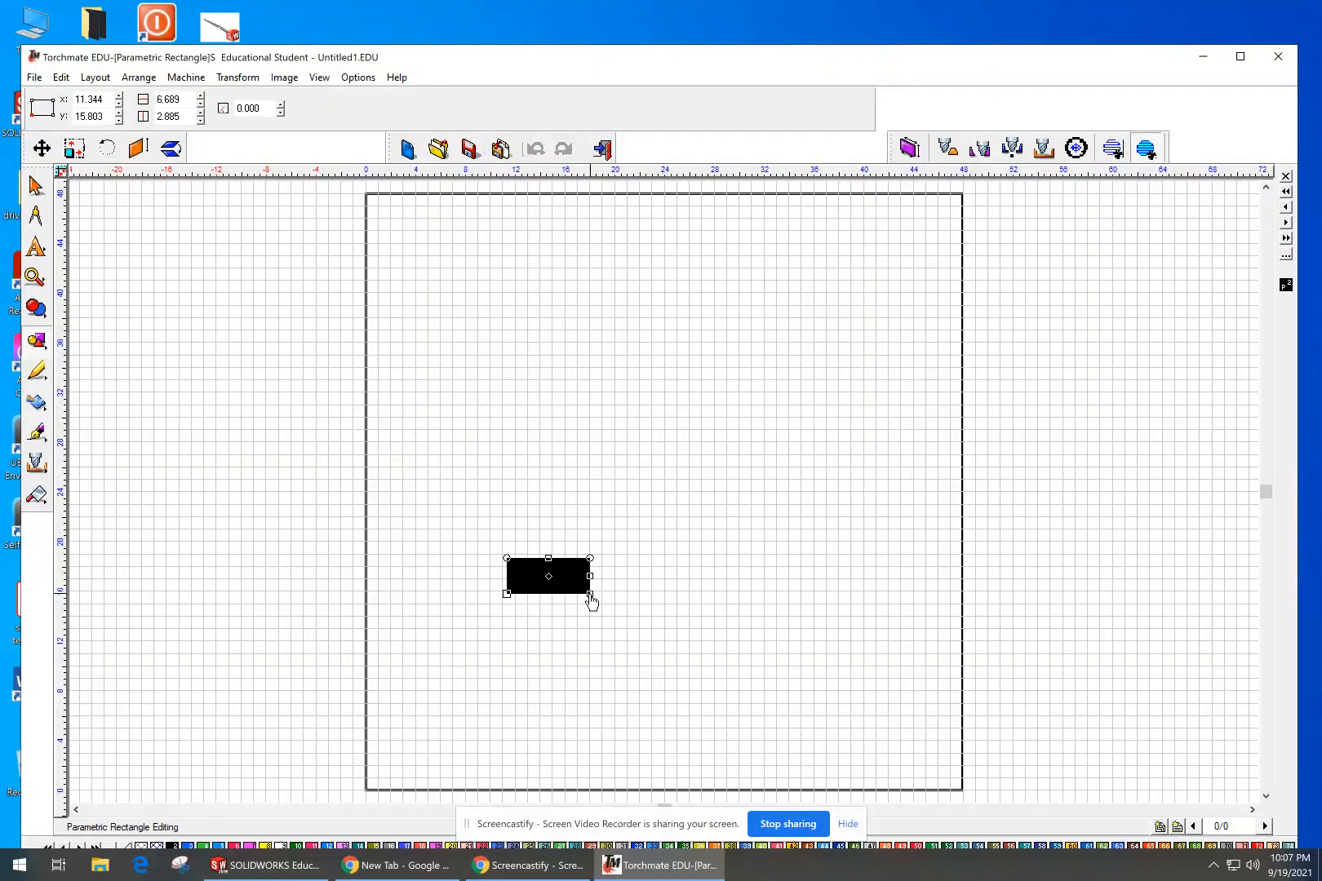
Step: Set the rectangle's height to 1 in and its width to 1.66 in
scroll(561, 576, up, 1)
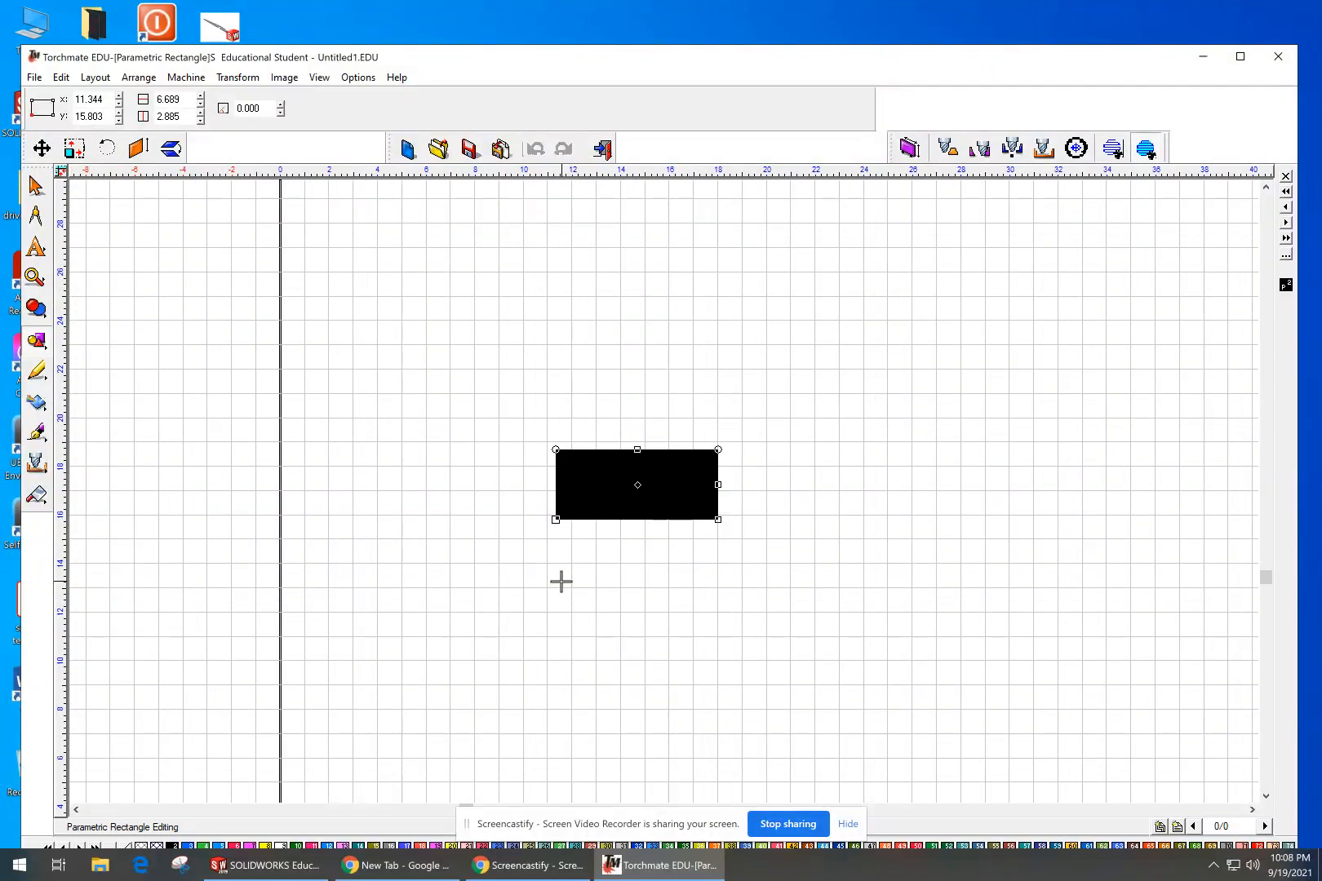
middle_drag(692, 549, 569, 581)
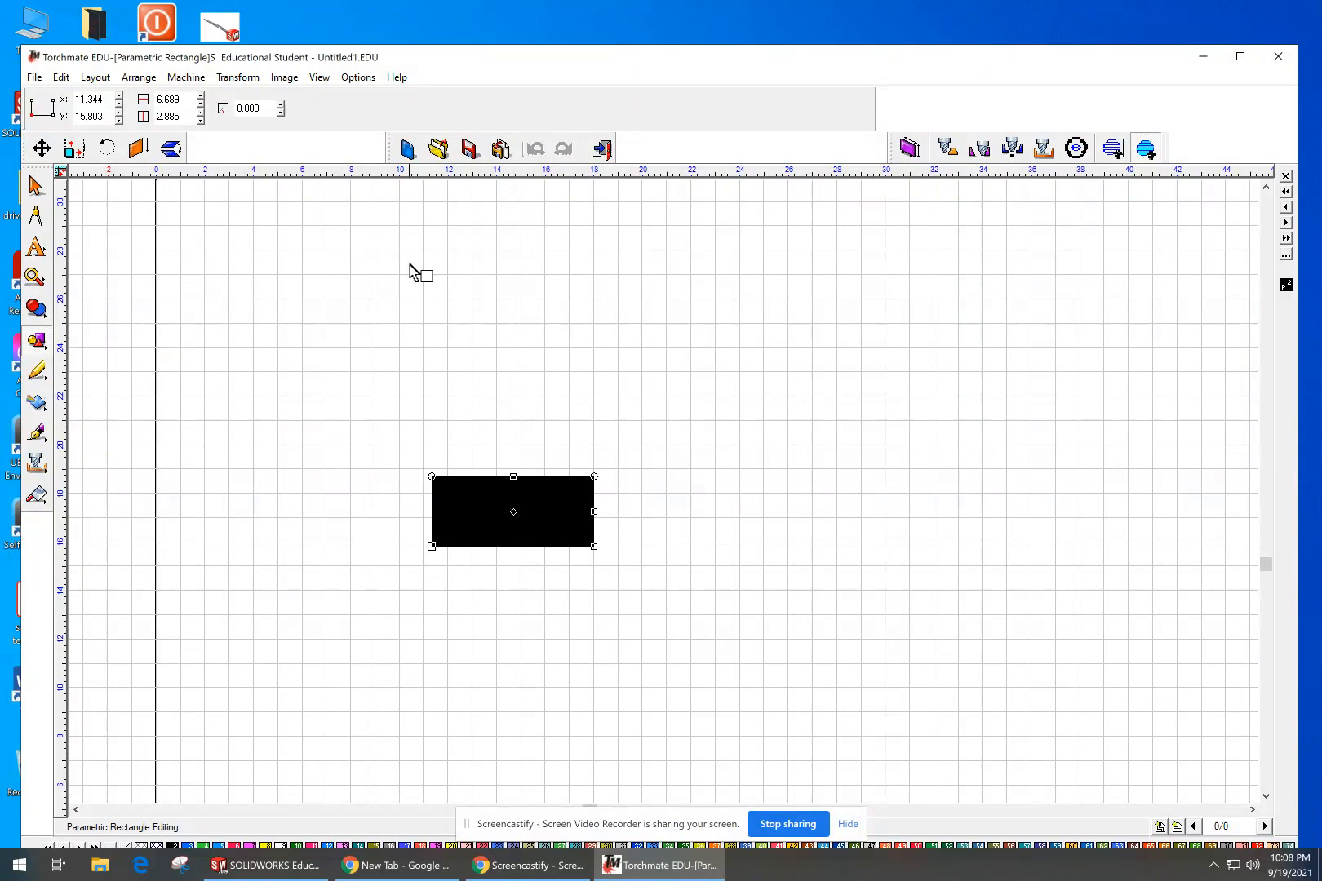
click(190, 119)
double_click(183, 116)
text(1)
key(Return)
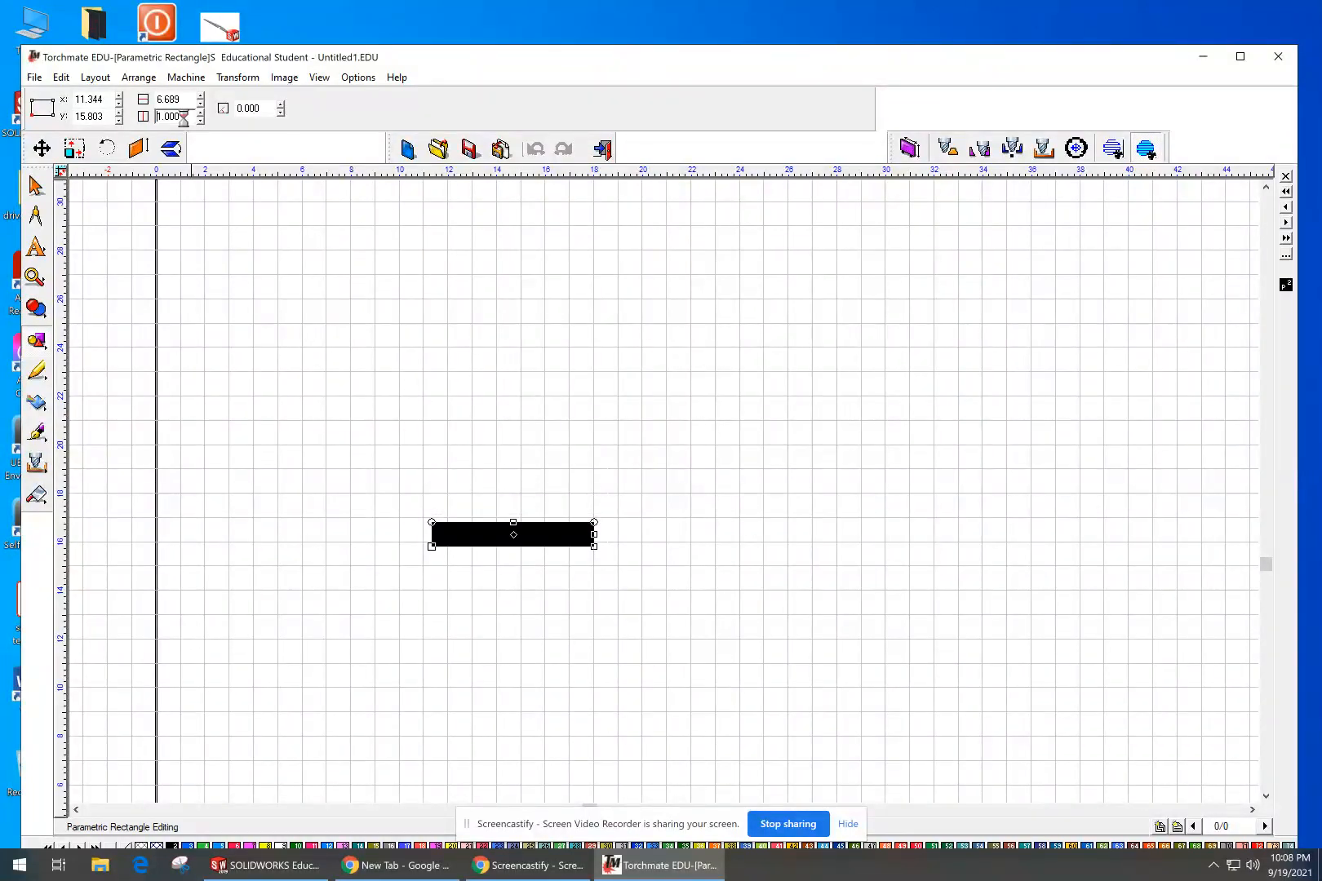
double_click(187, 101)
text(1.66)
key(Return)
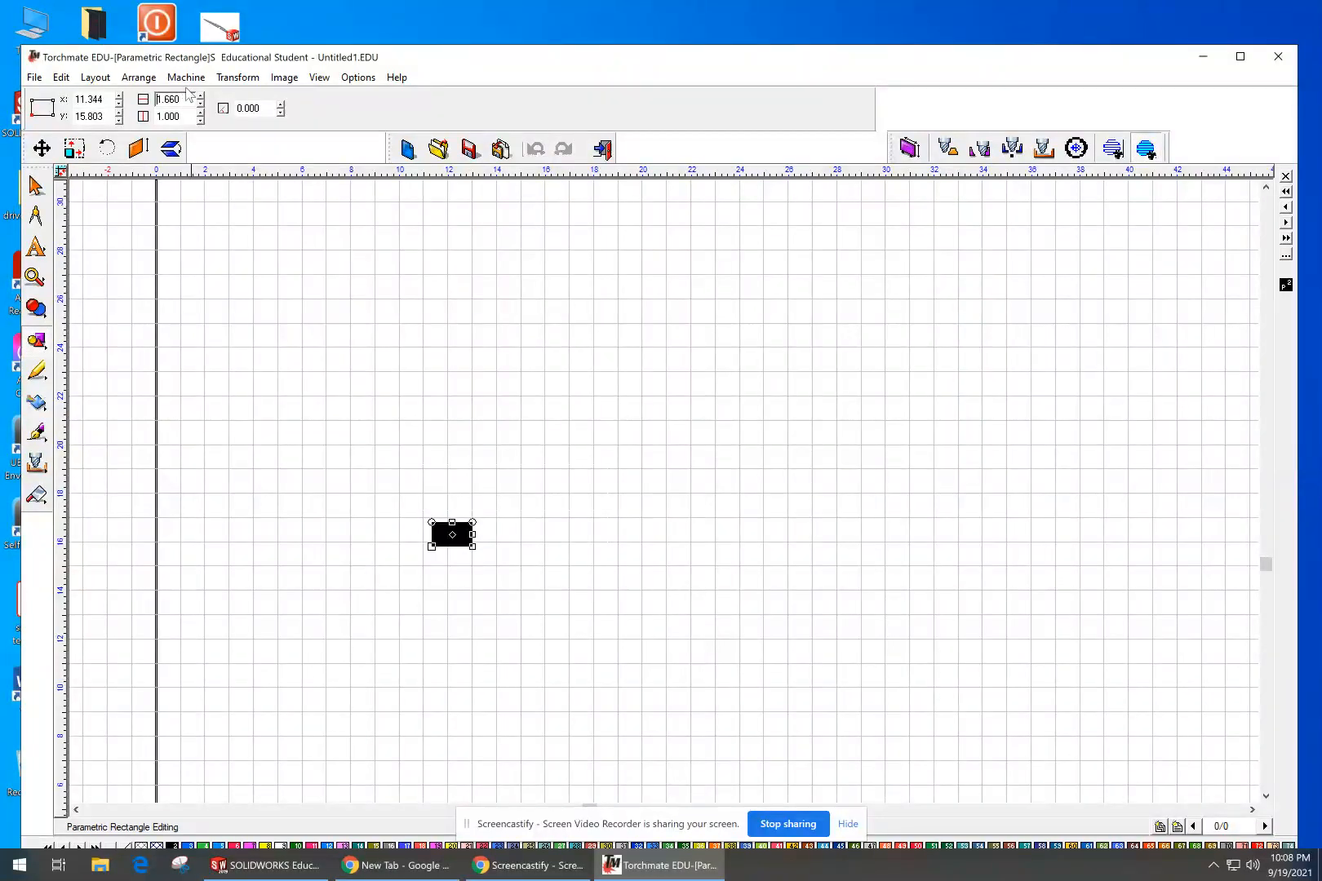
key(Escape)
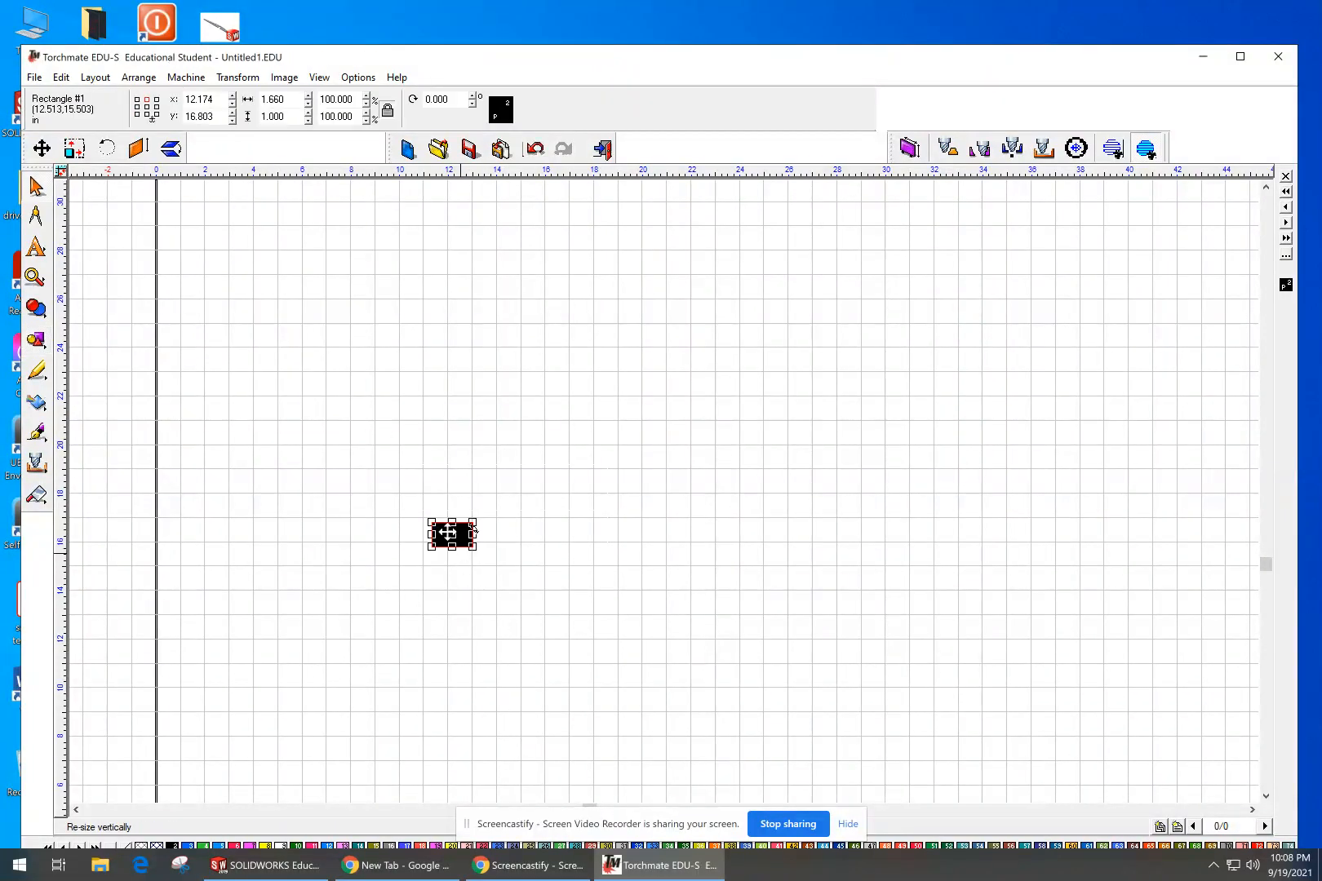
scroll(464, 546, up, 3)
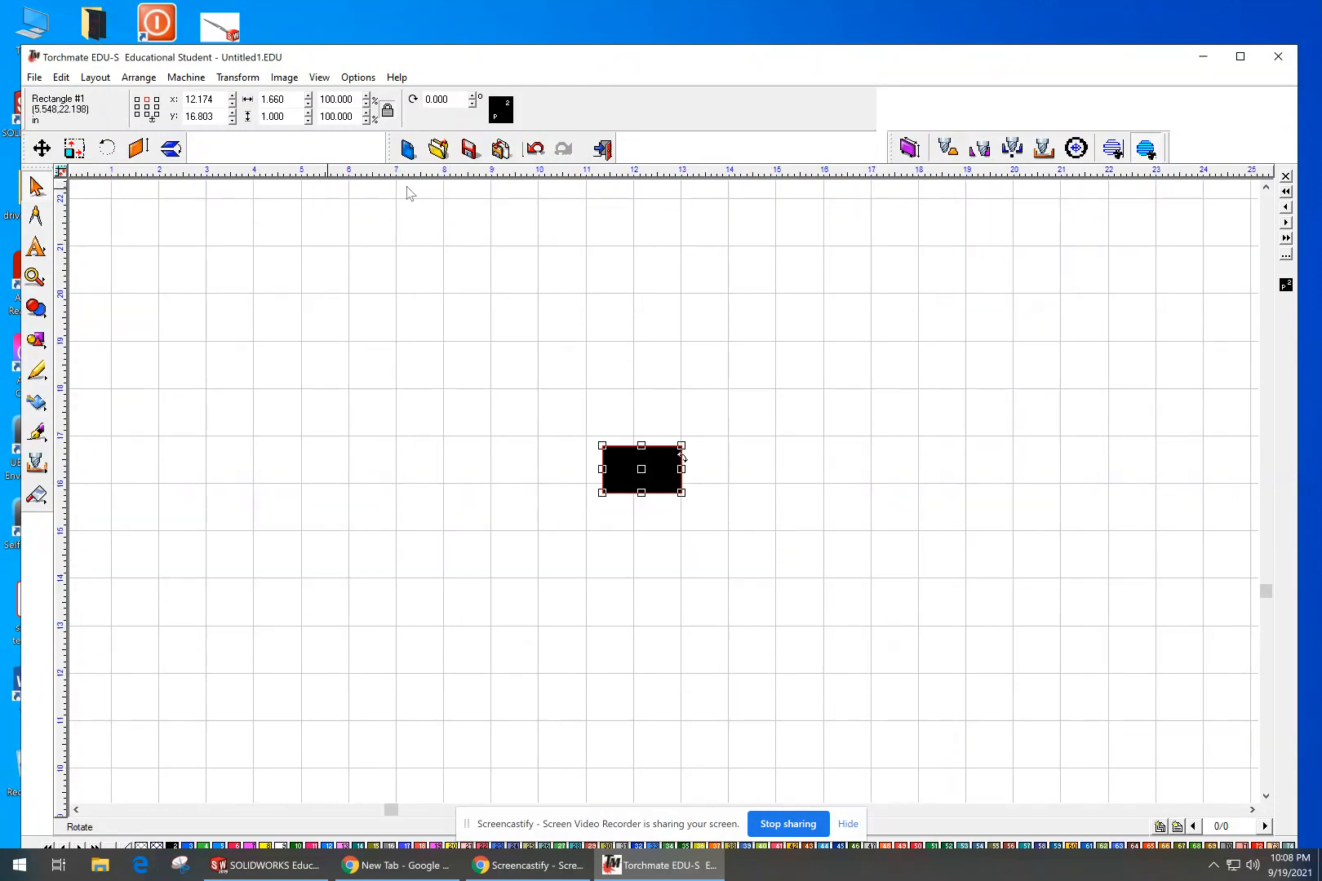
click(599, 553)
click(653, 471)
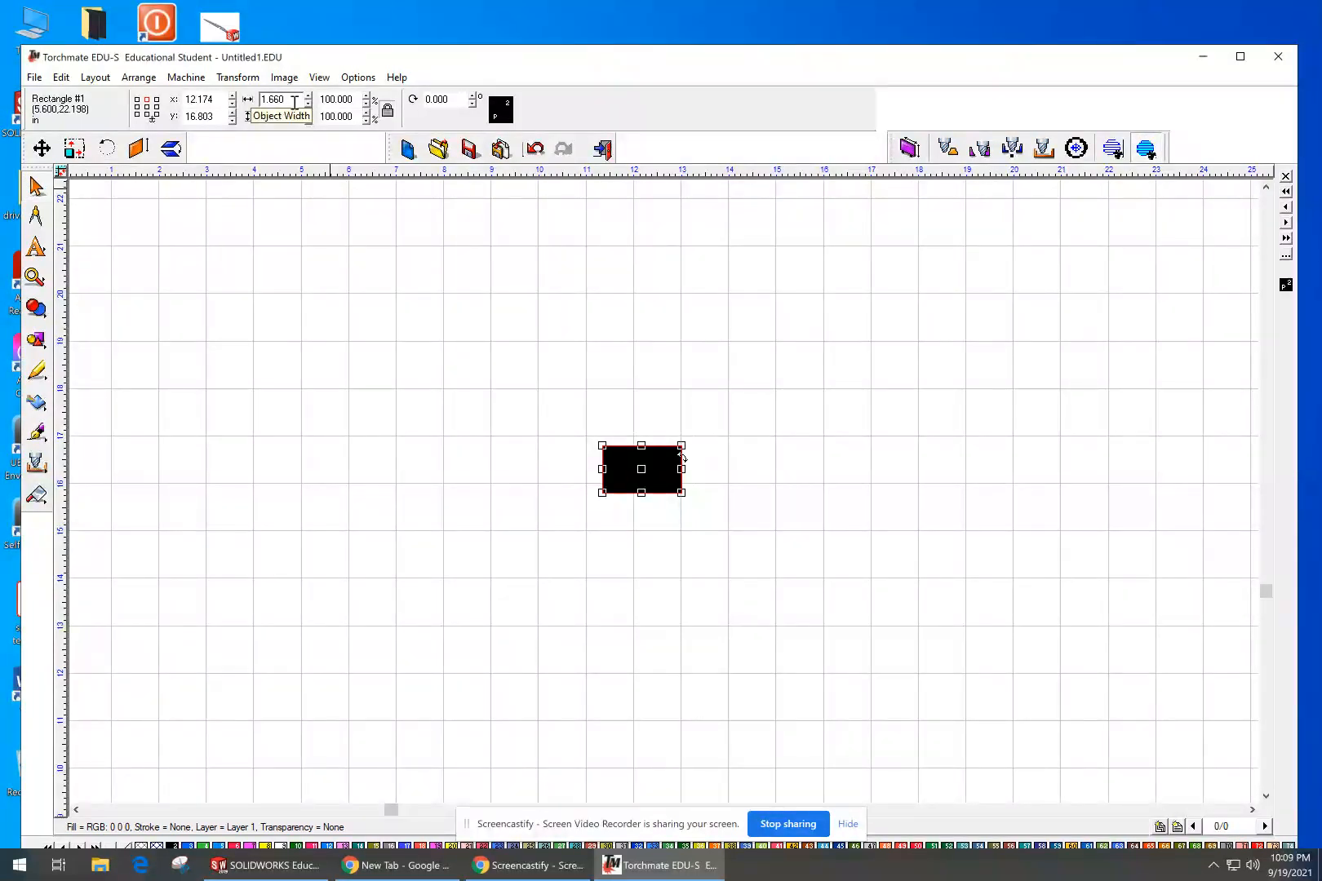
click(377, 406)
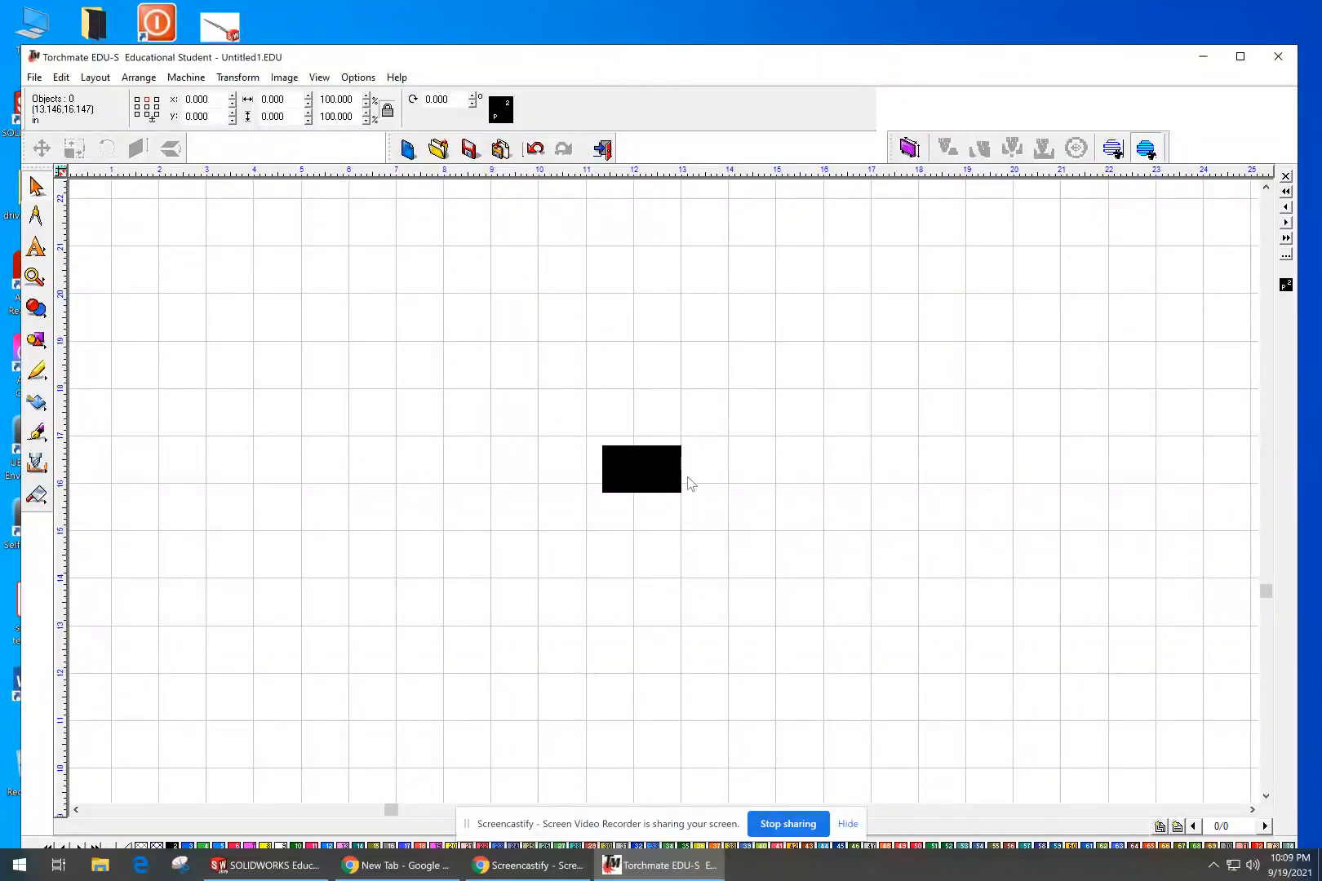
Step: Place the rectangle's lower-left corner at X 10 and Y 10 in
click(660, 481)
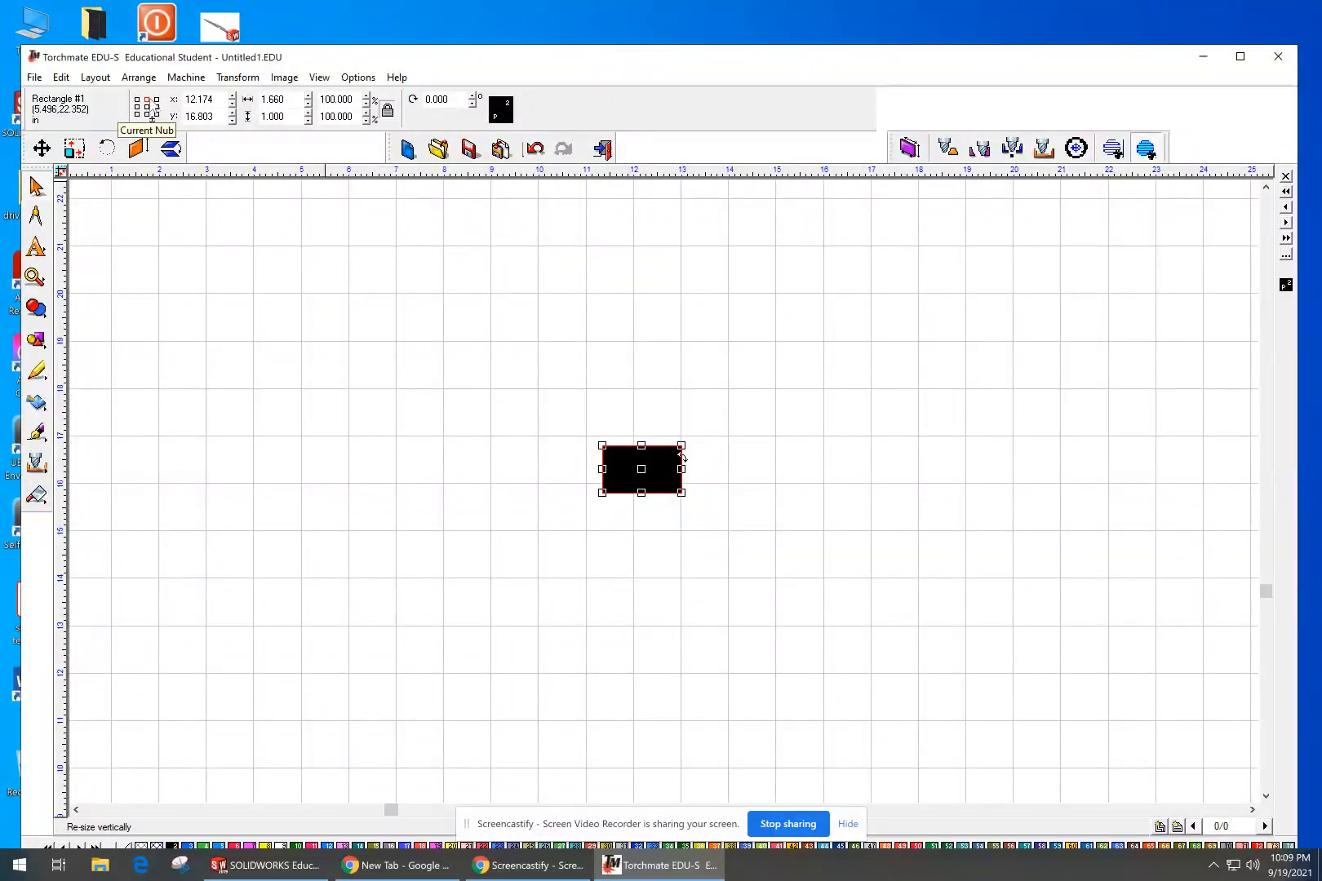
click(137, 116)
double_click(216, 100)
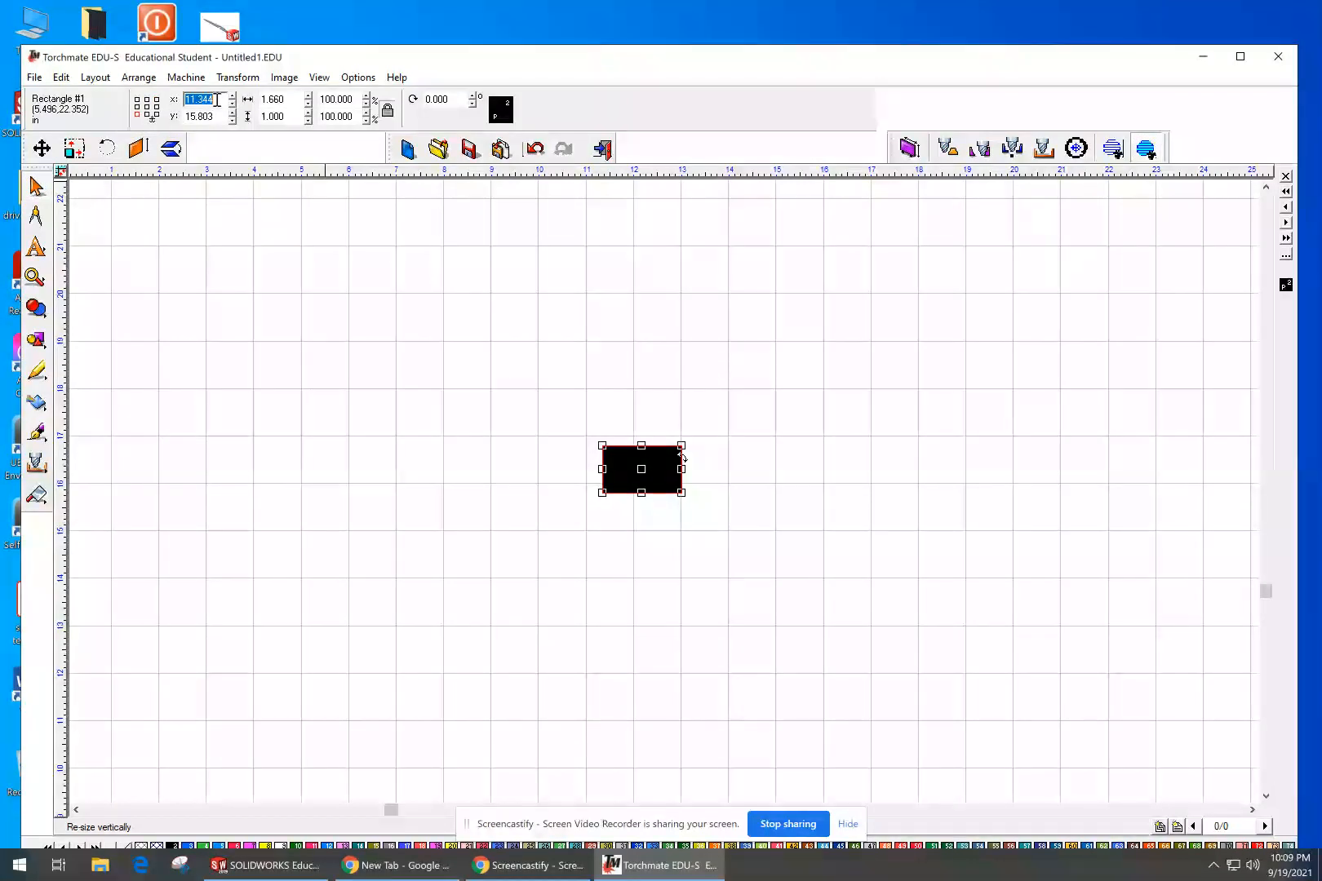
text(10)
double_click(210, 116)
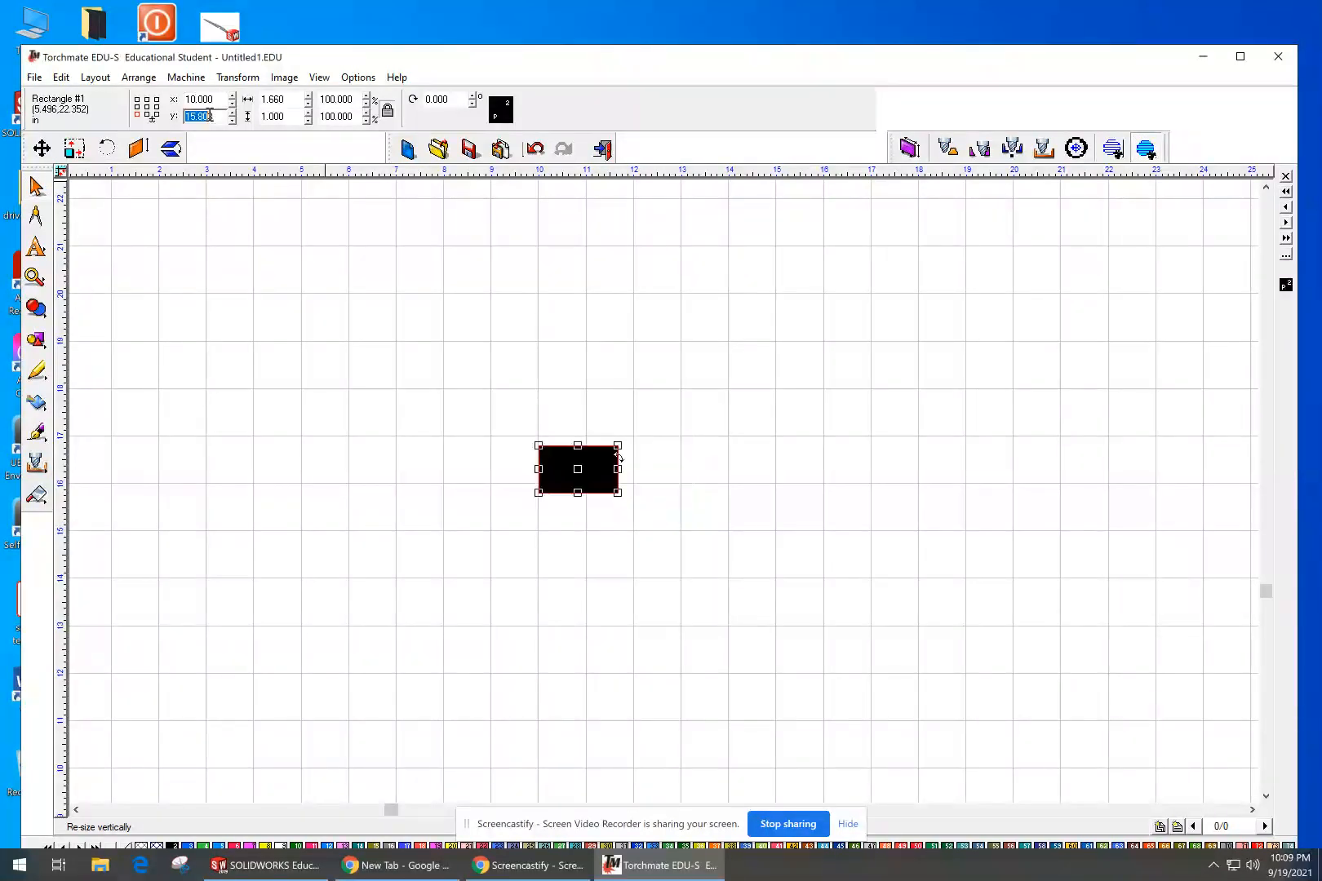
text(13)
key(Return)
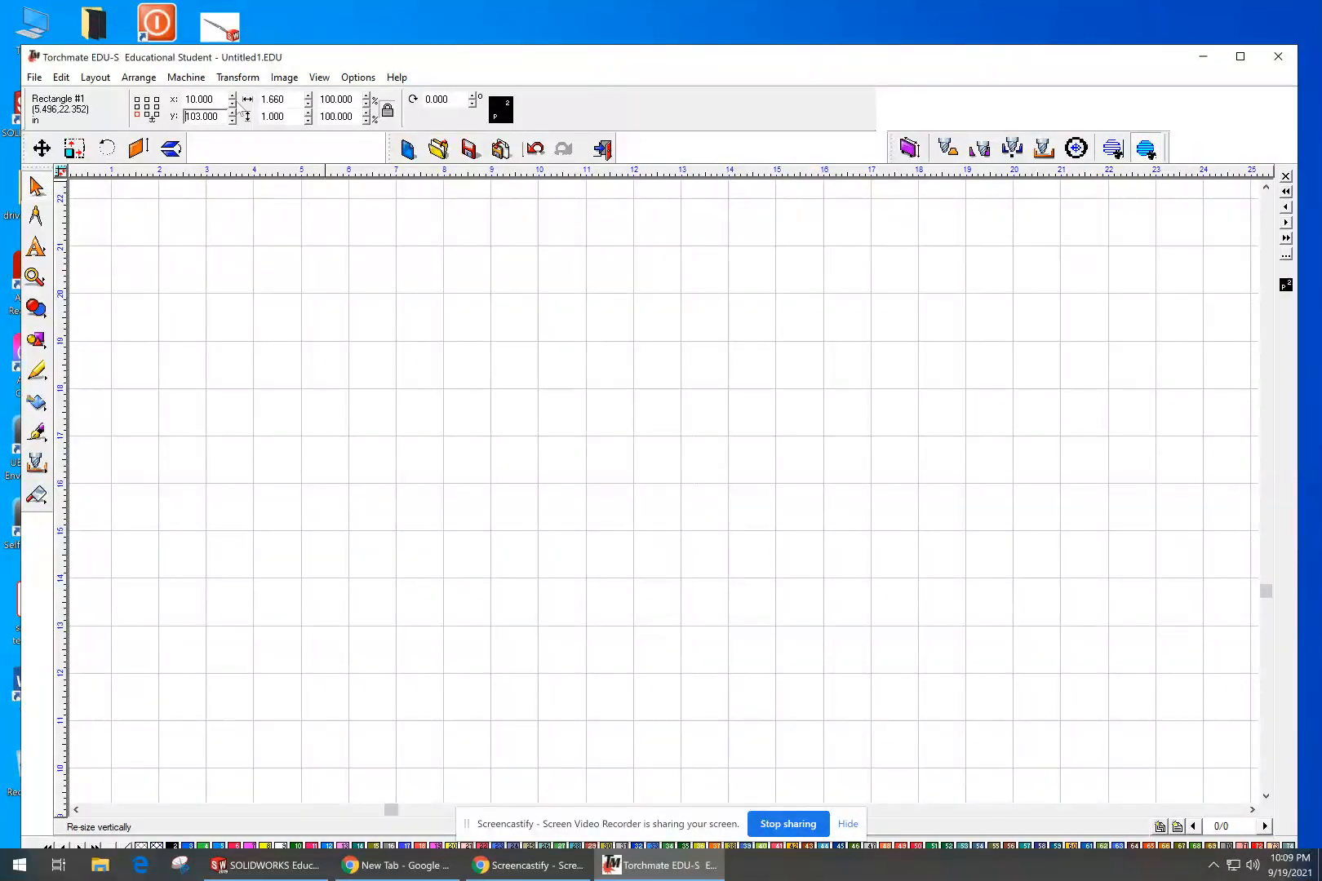
drag(219, 116, 180, 123)
text(10)
key(Return)
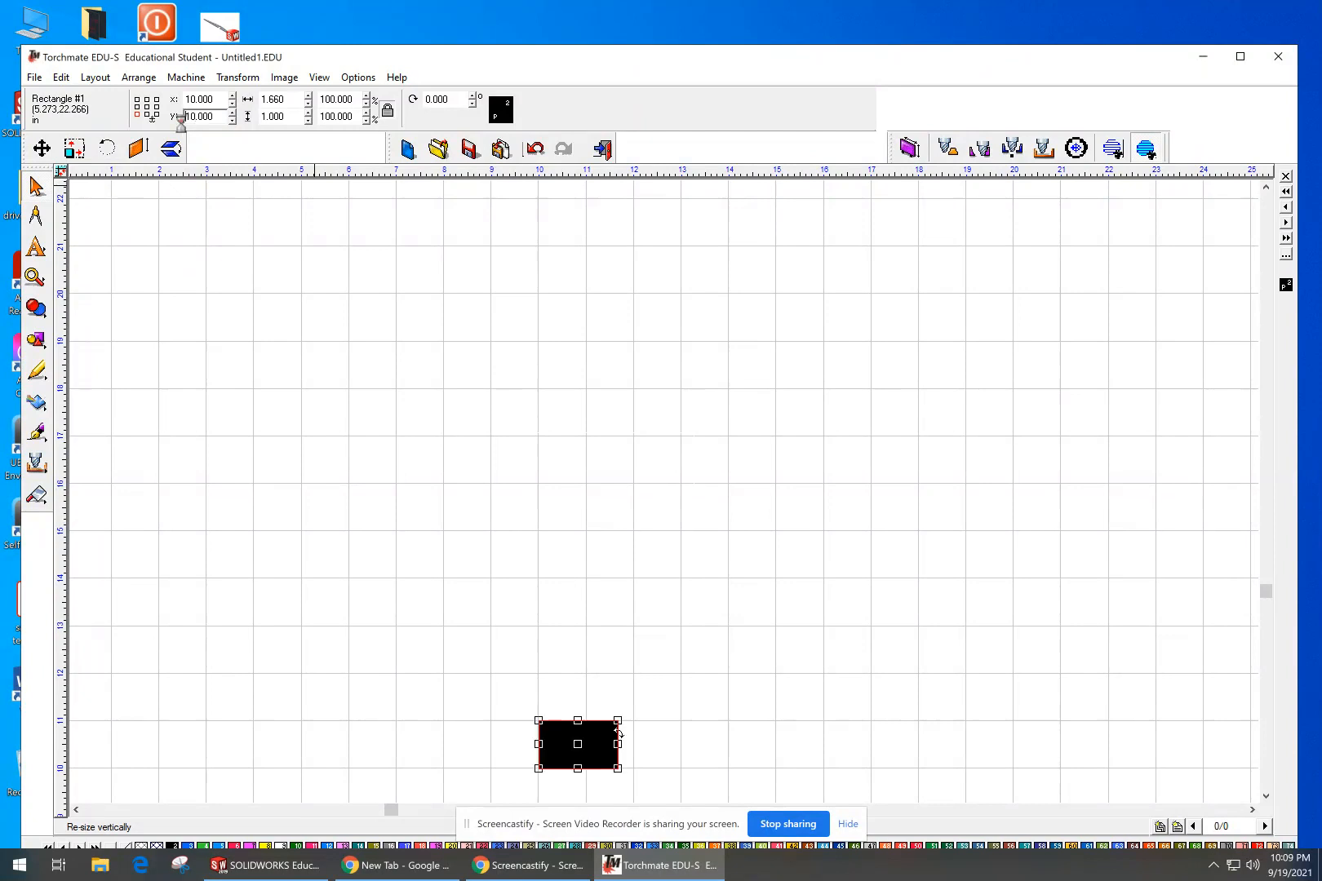
Step: Examine the rectangle up close and its placement within the whole sign blank
scroll(571, 655, down, 2)
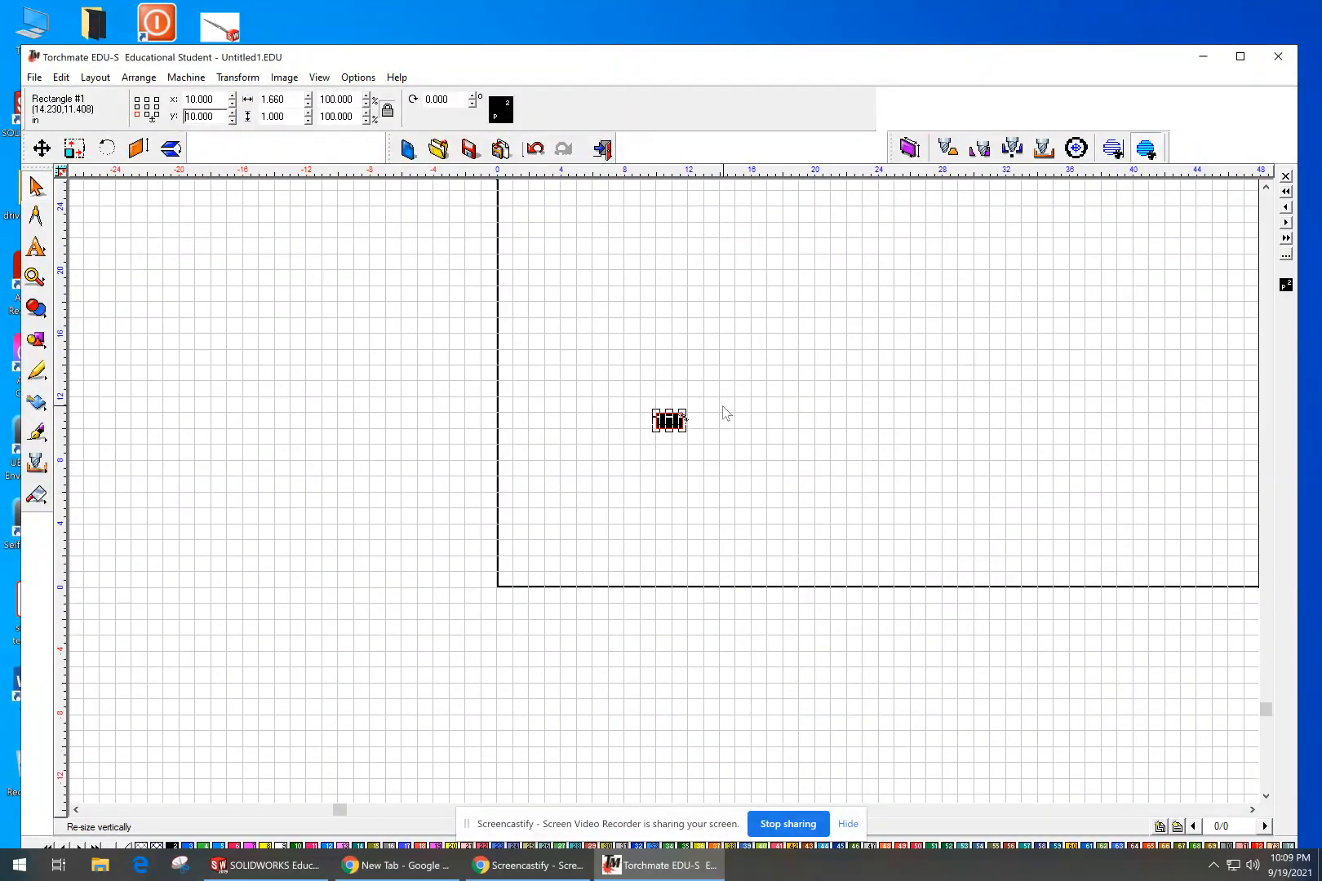
scroll(664, 498, up, 2)
scroll(664, 499, down, 2)
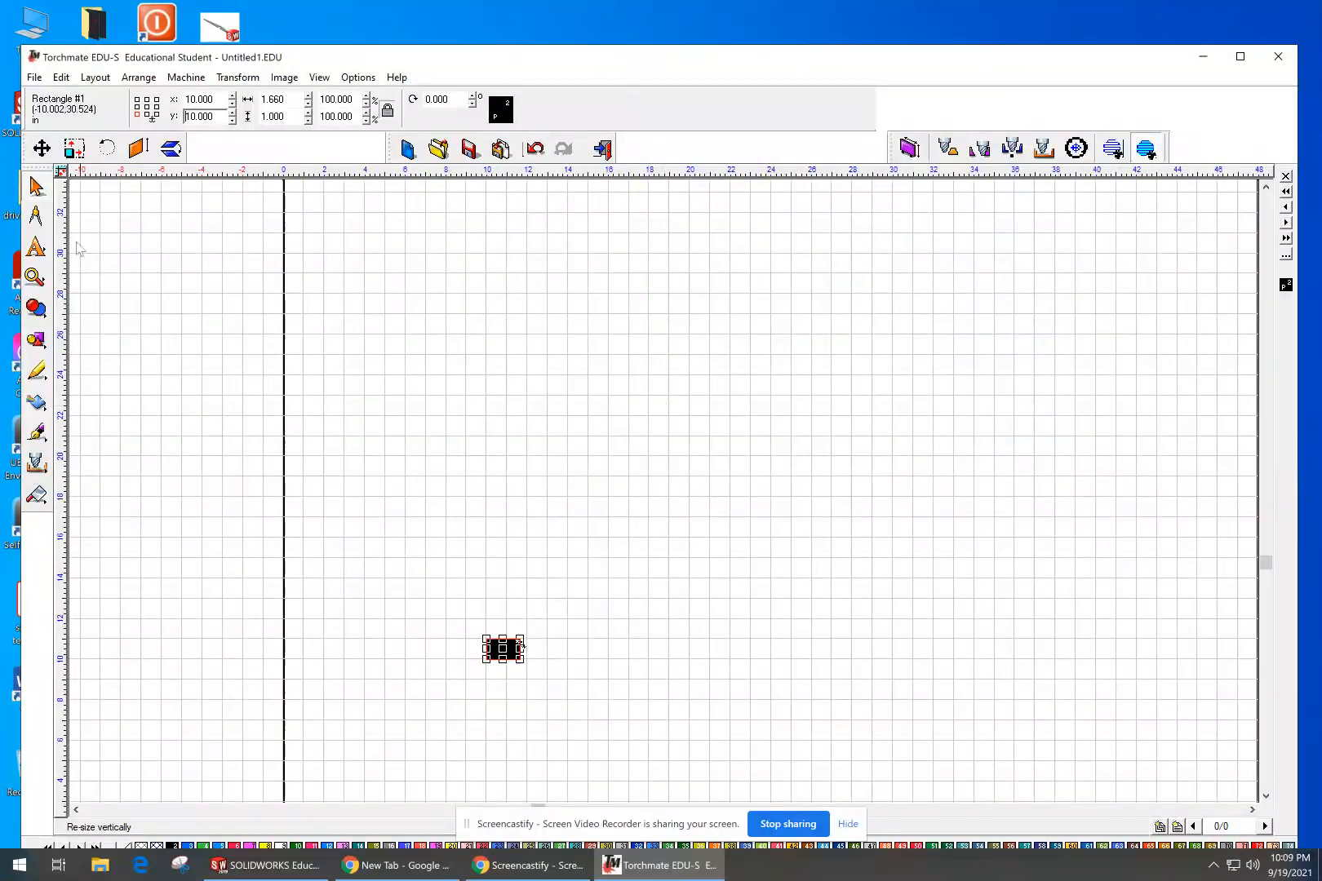
click(35, 276)
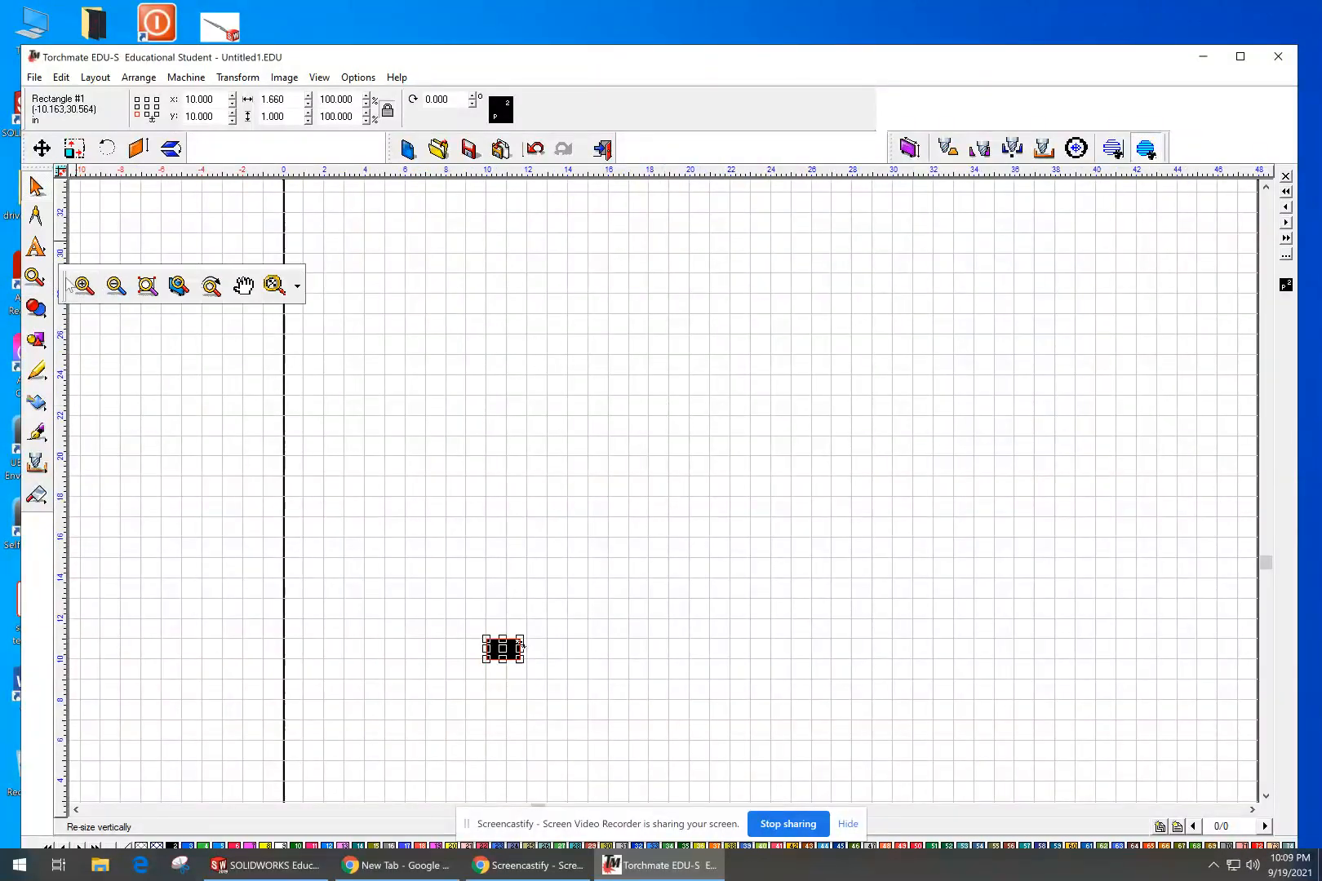
click(150, 287)
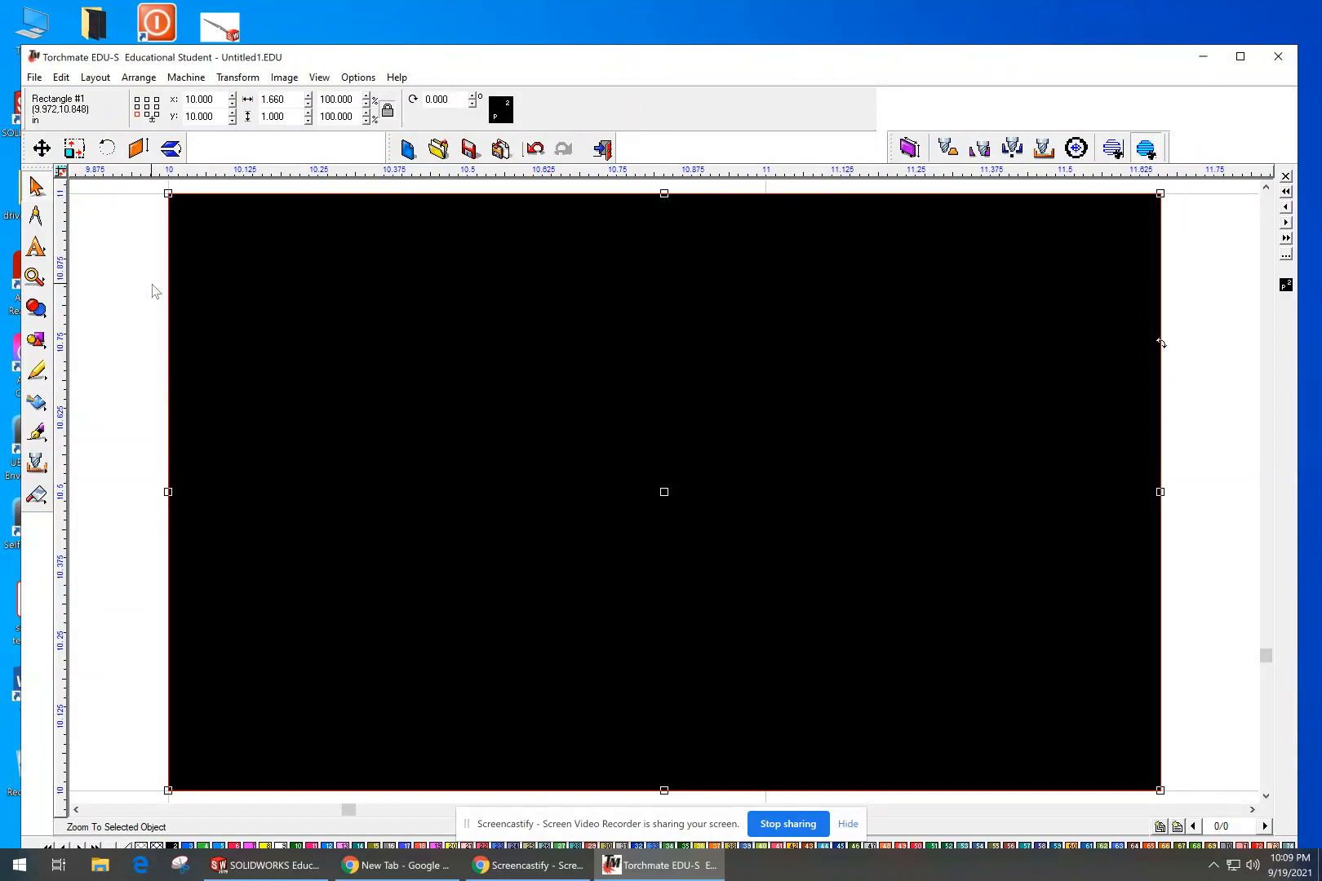
click(35, 277)
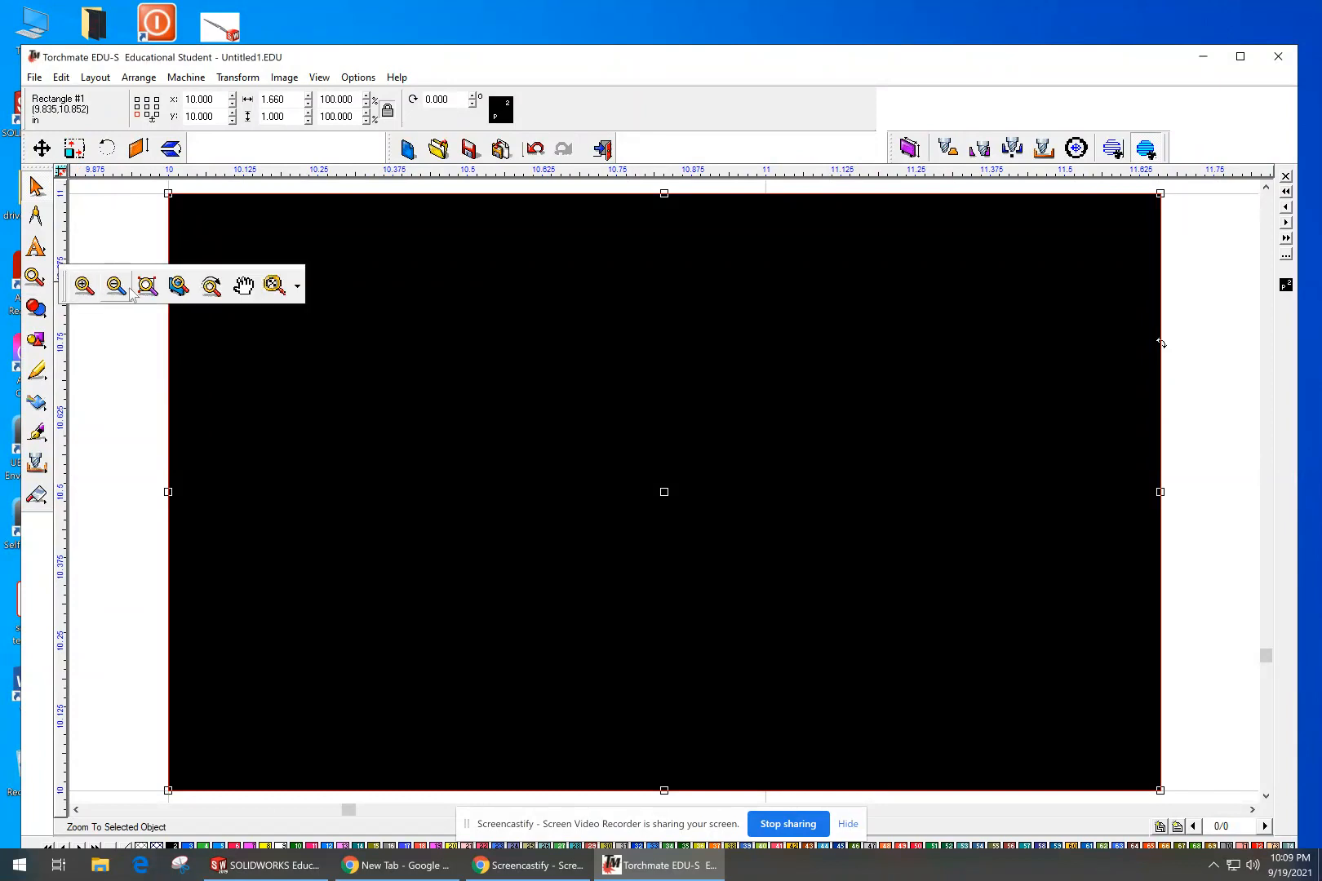
click(177, 288)
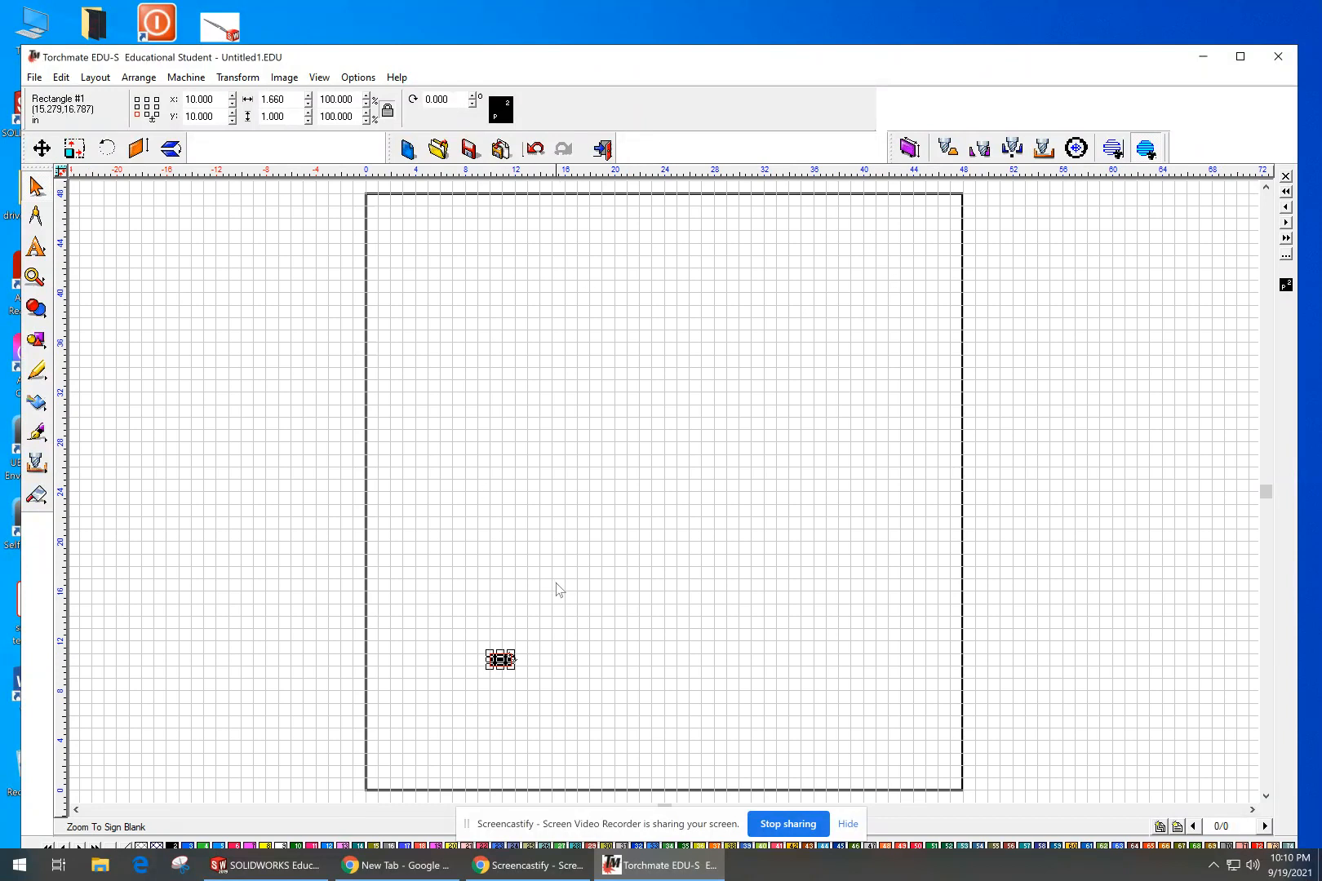
Step: Zoom to the rectangle and zoom out twice to leave empty space around it
click(545, 684)
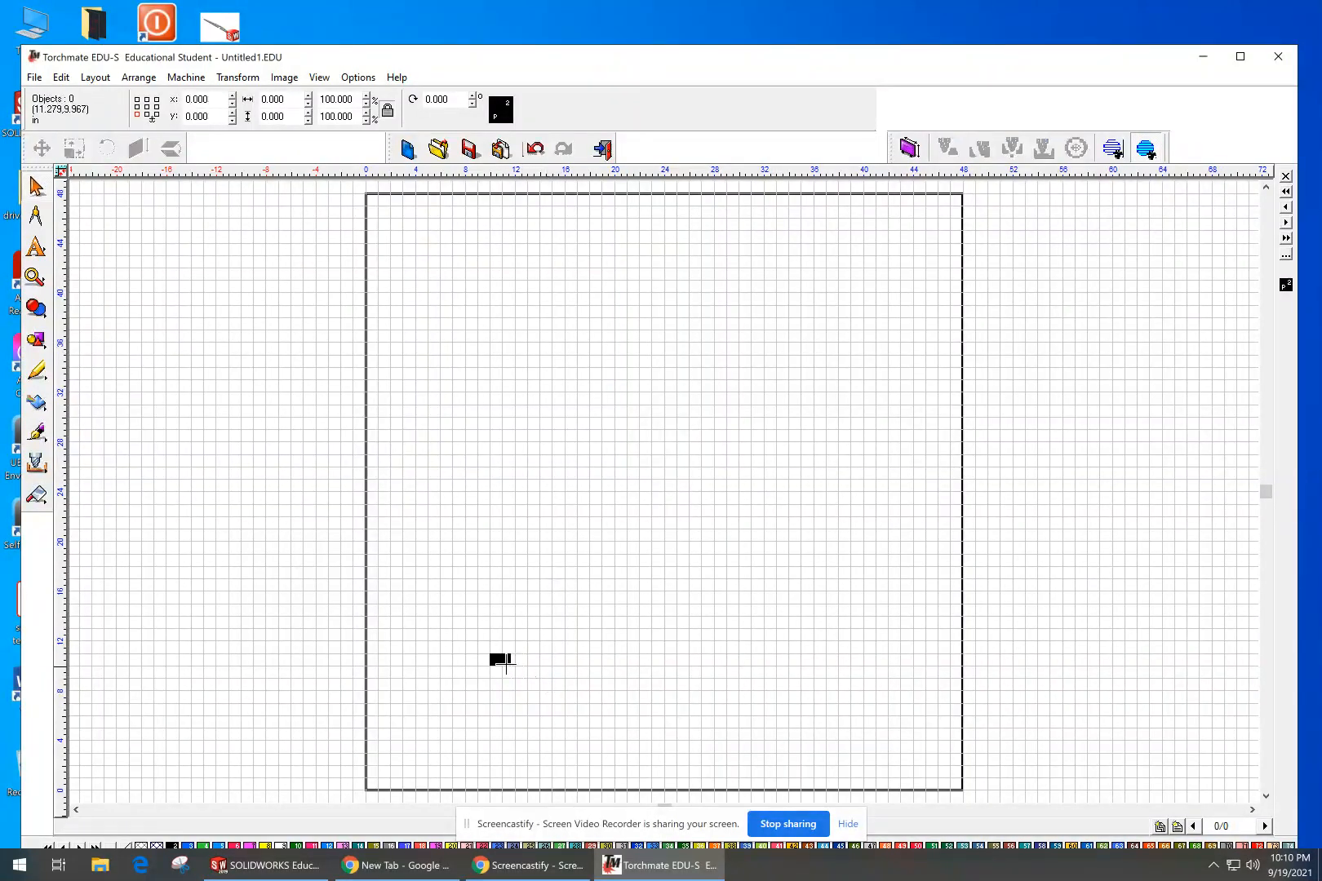
click(505, 664)
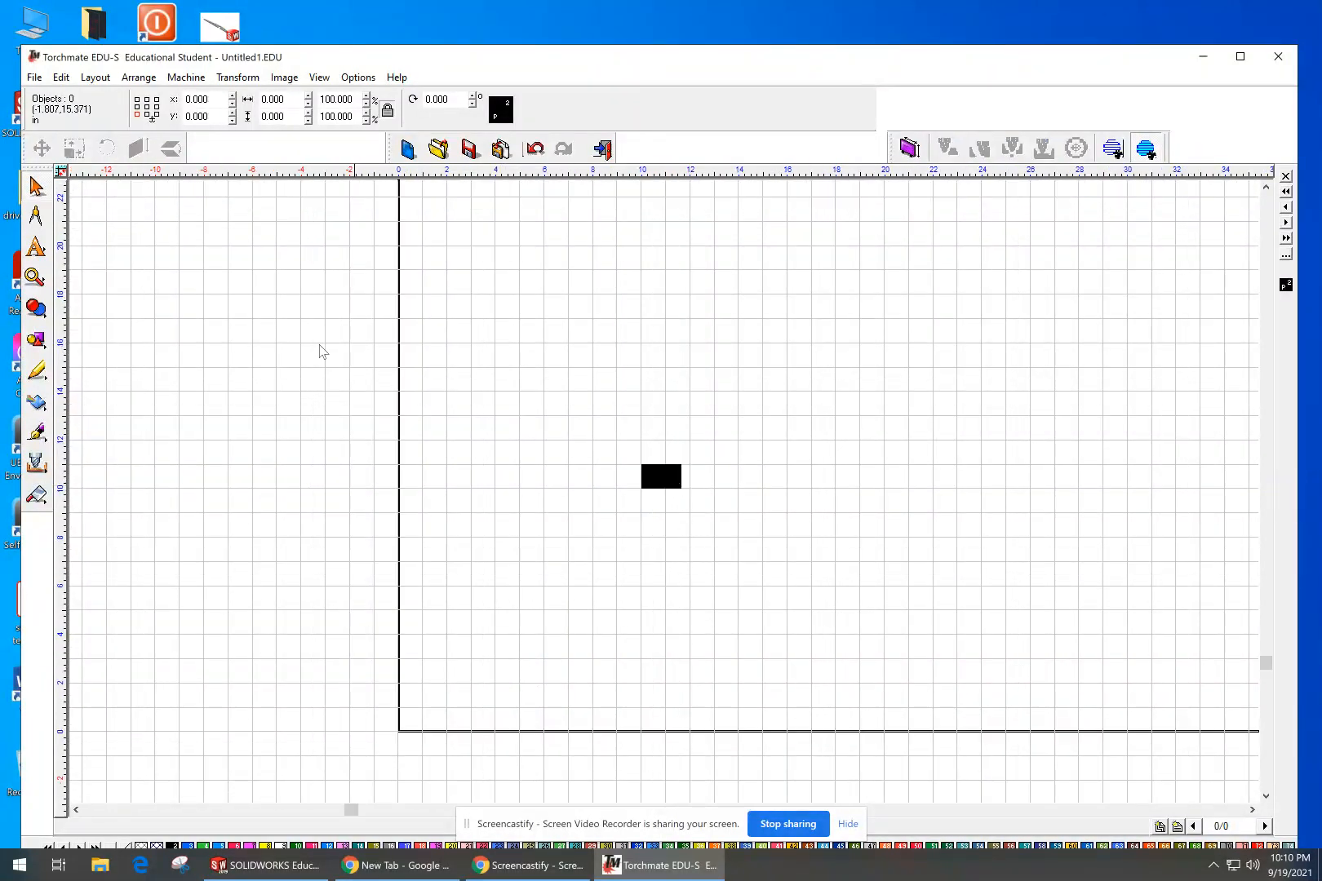
click(36, 278)
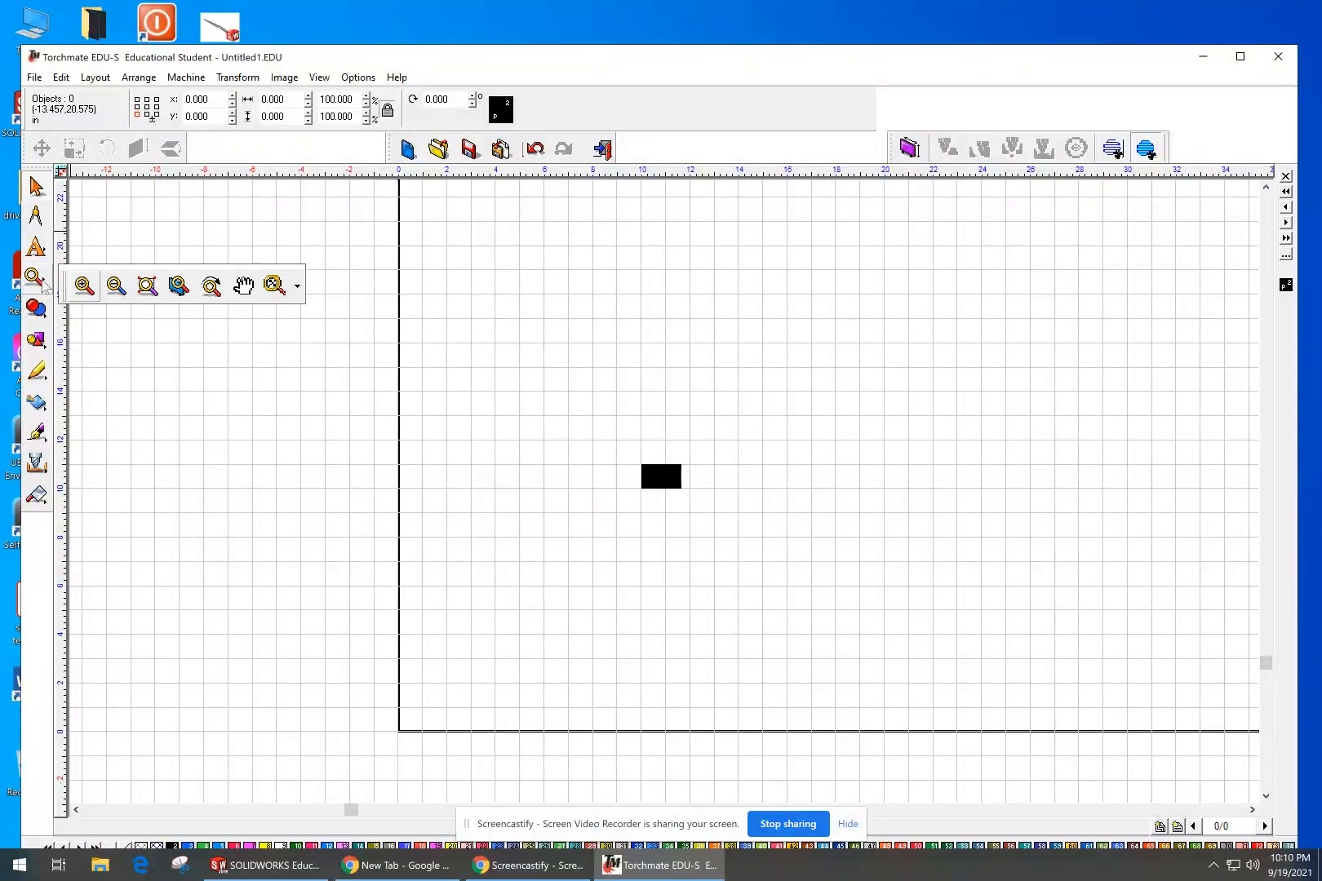
click(148, 285)
click(36, 278)
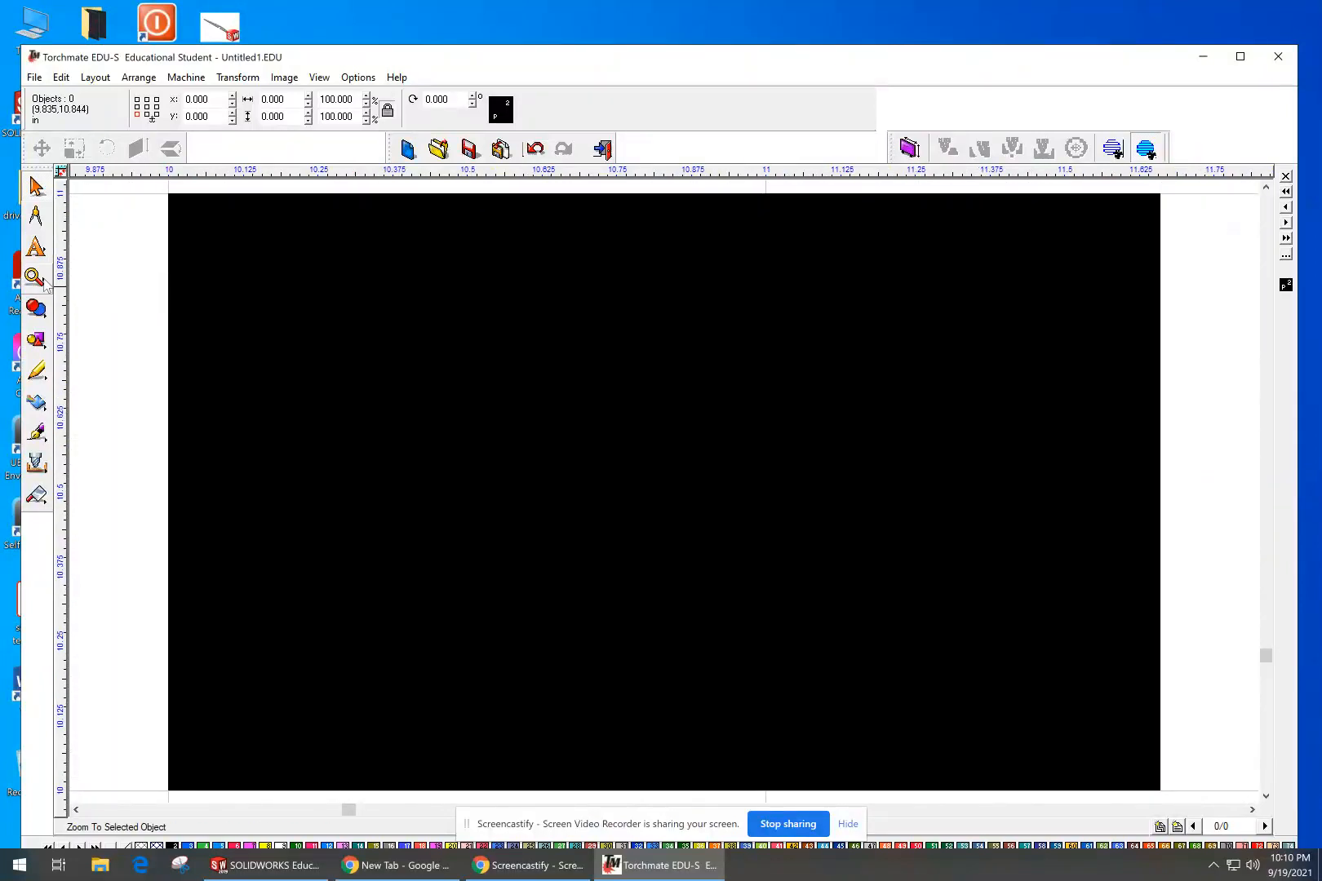
click(114, 287)
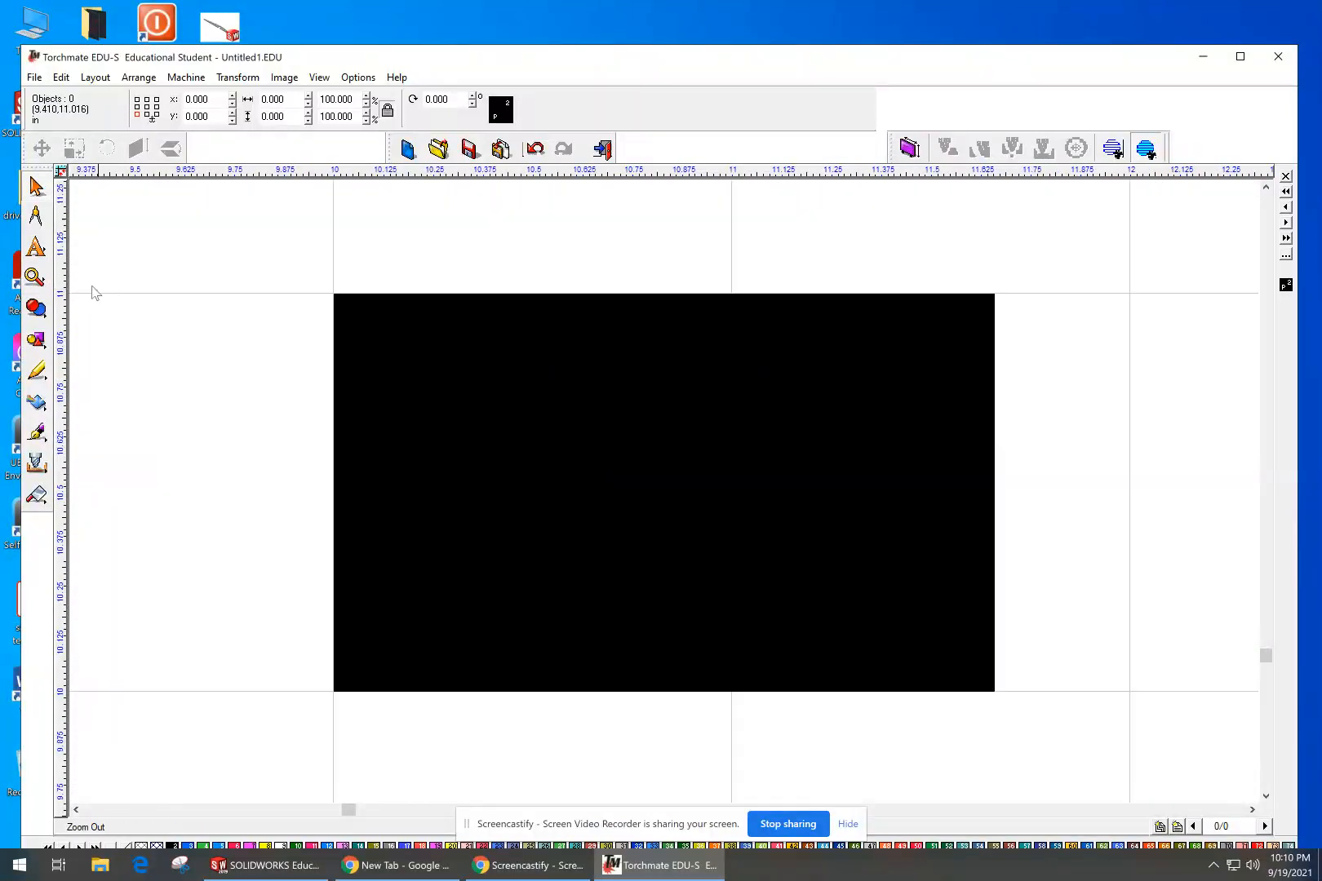
click(36, 277)
click(111, 287)
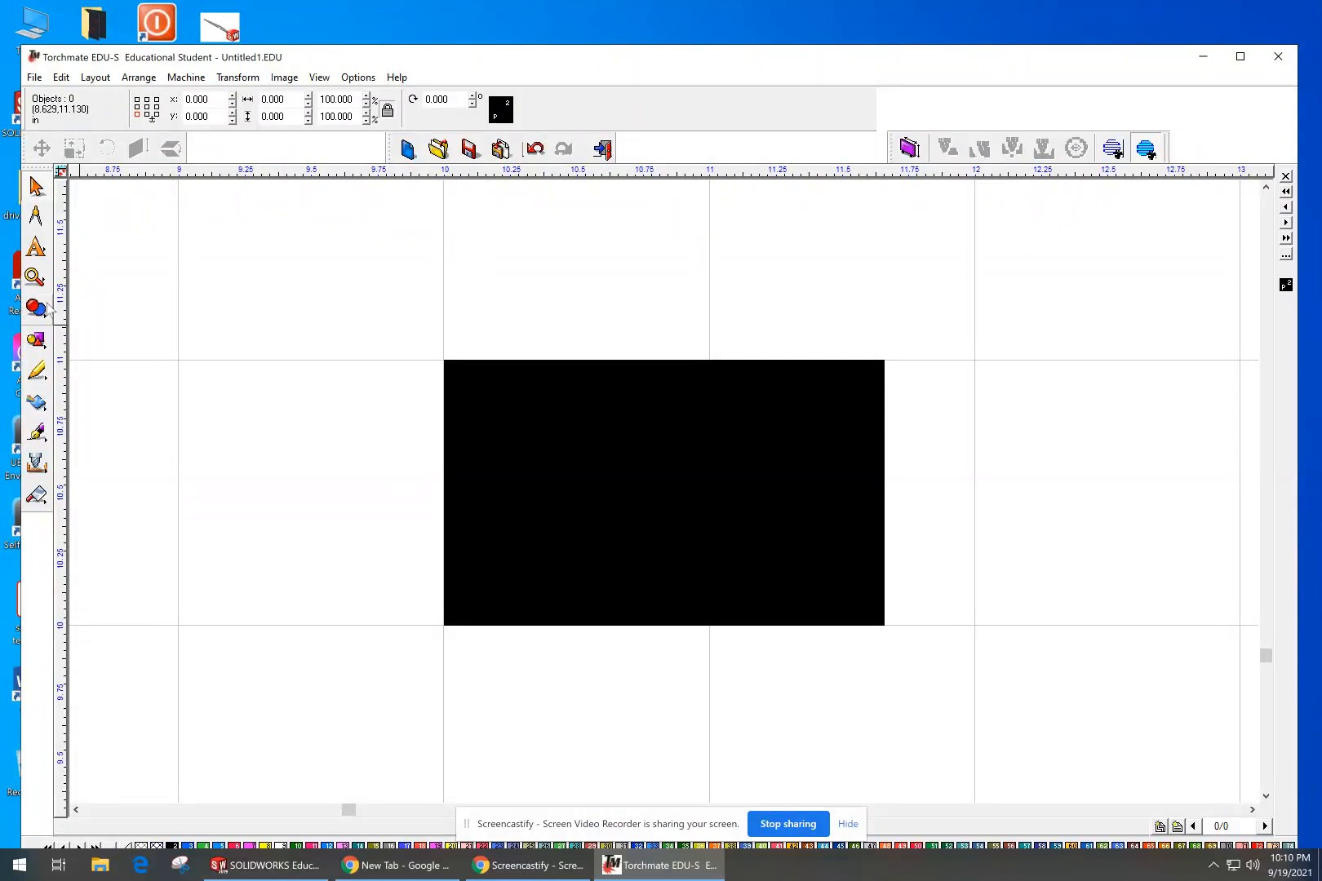
Step: Draw a circle to the right of the rectangle and set its radius to 0.5 in
click(46, 341)
click(82, 348)
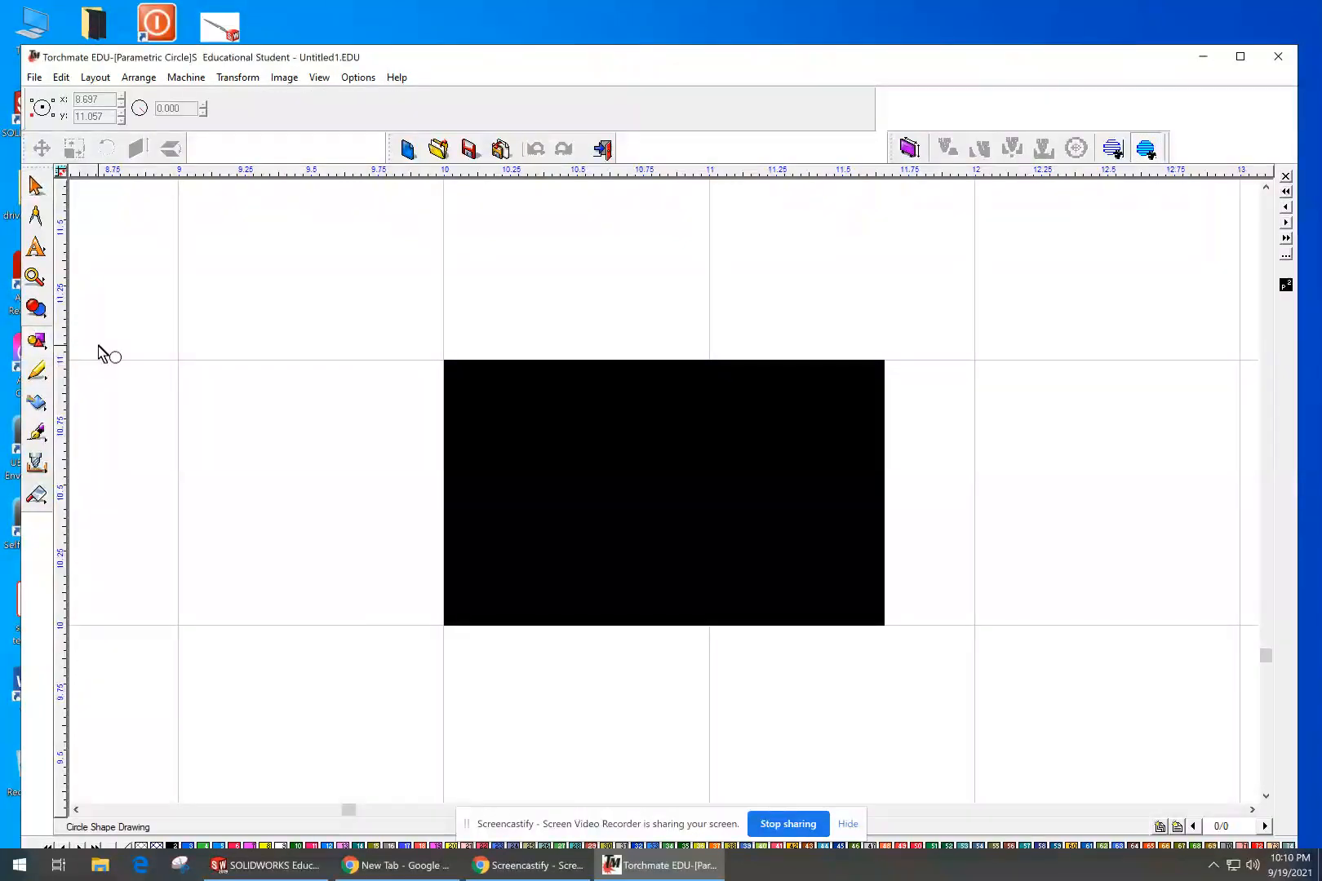
drag(1003, 473, 1121, 650)
click(187, 109)
double_click(187, 108)
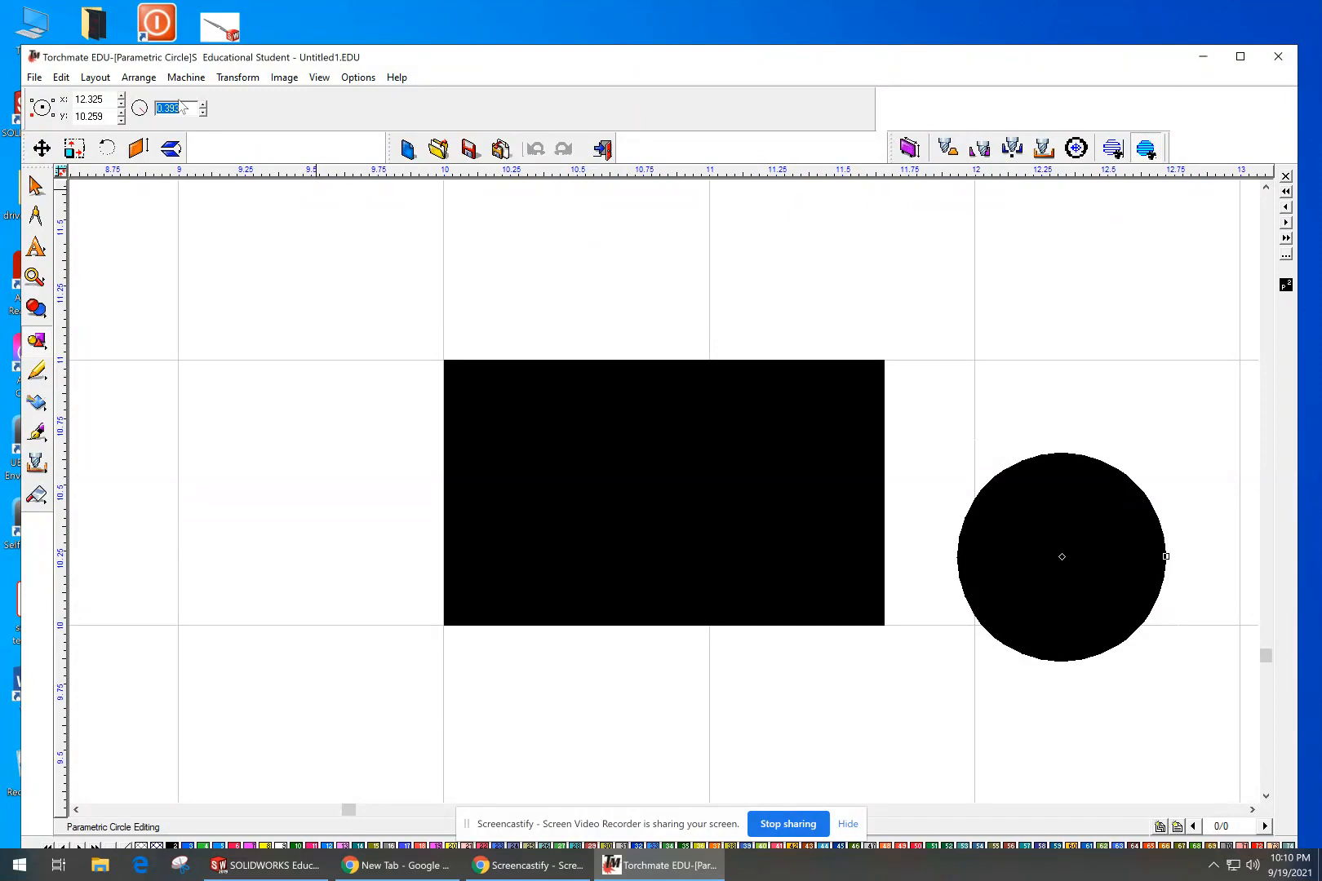
key(BackSpace)
text(.5)
key(Return)
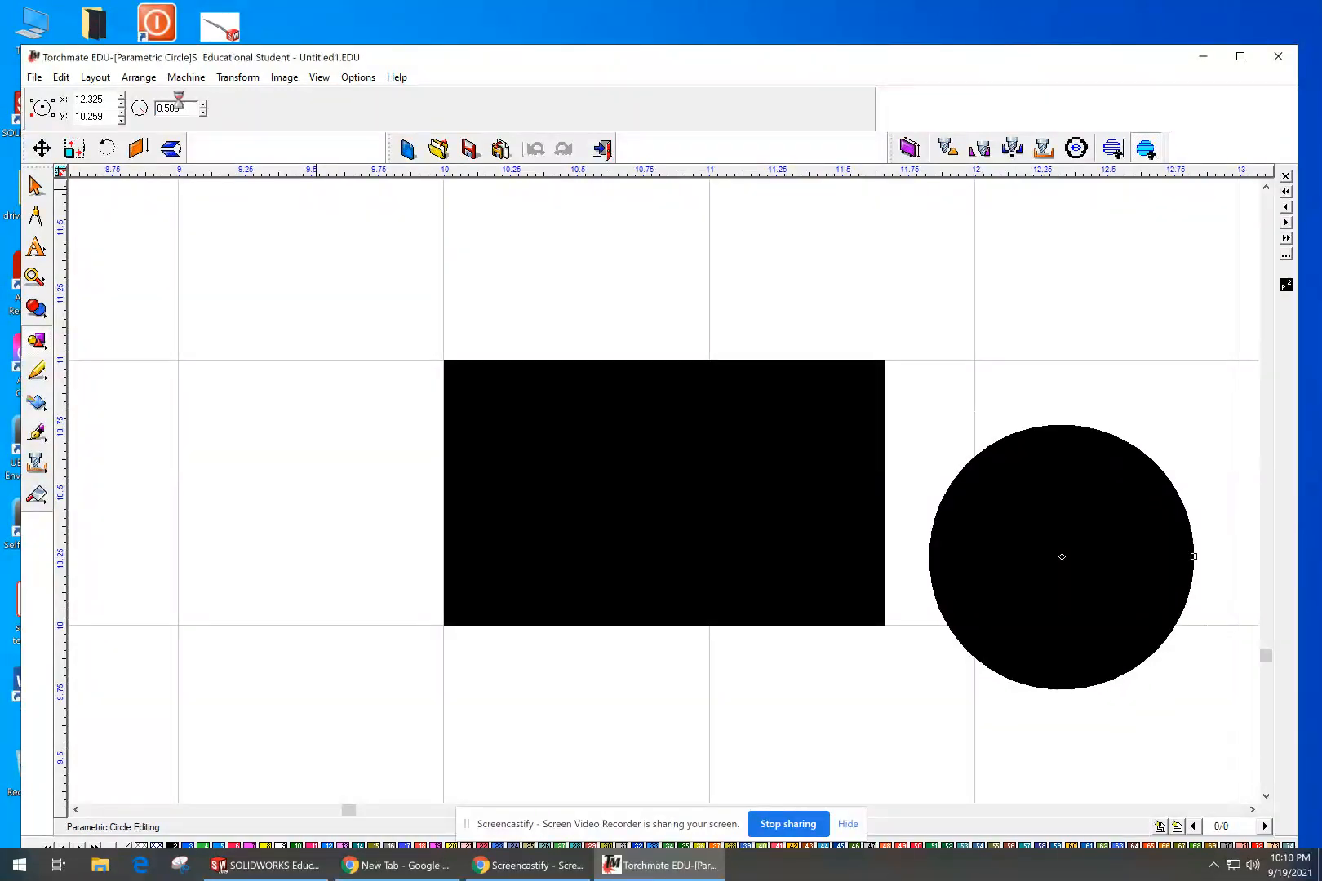
click(1098, 363)
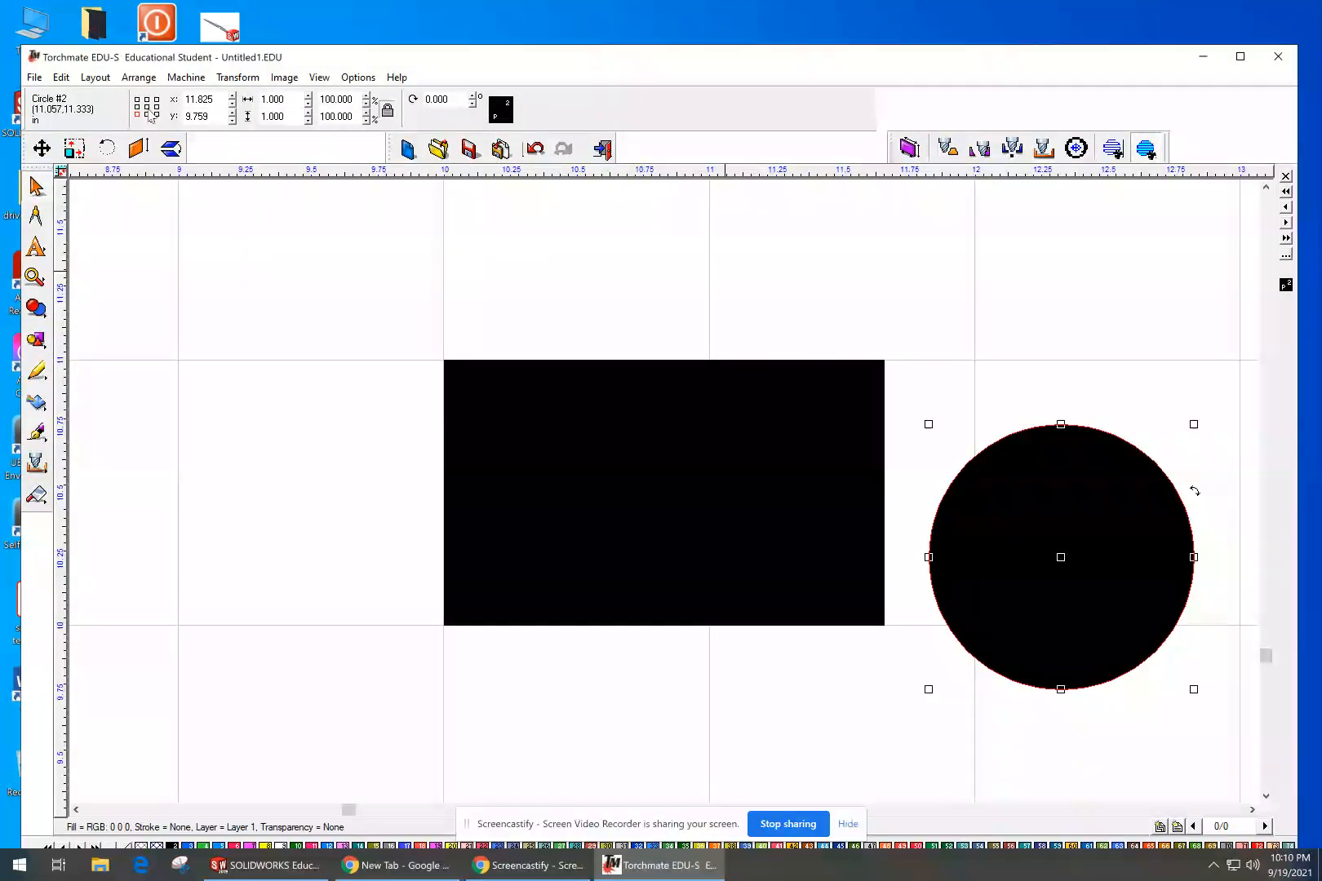
Step: Set the circle's Y position to 10 in, measured at its lower-left reference point
double_click(225, 115)
text(10)
key(Return)
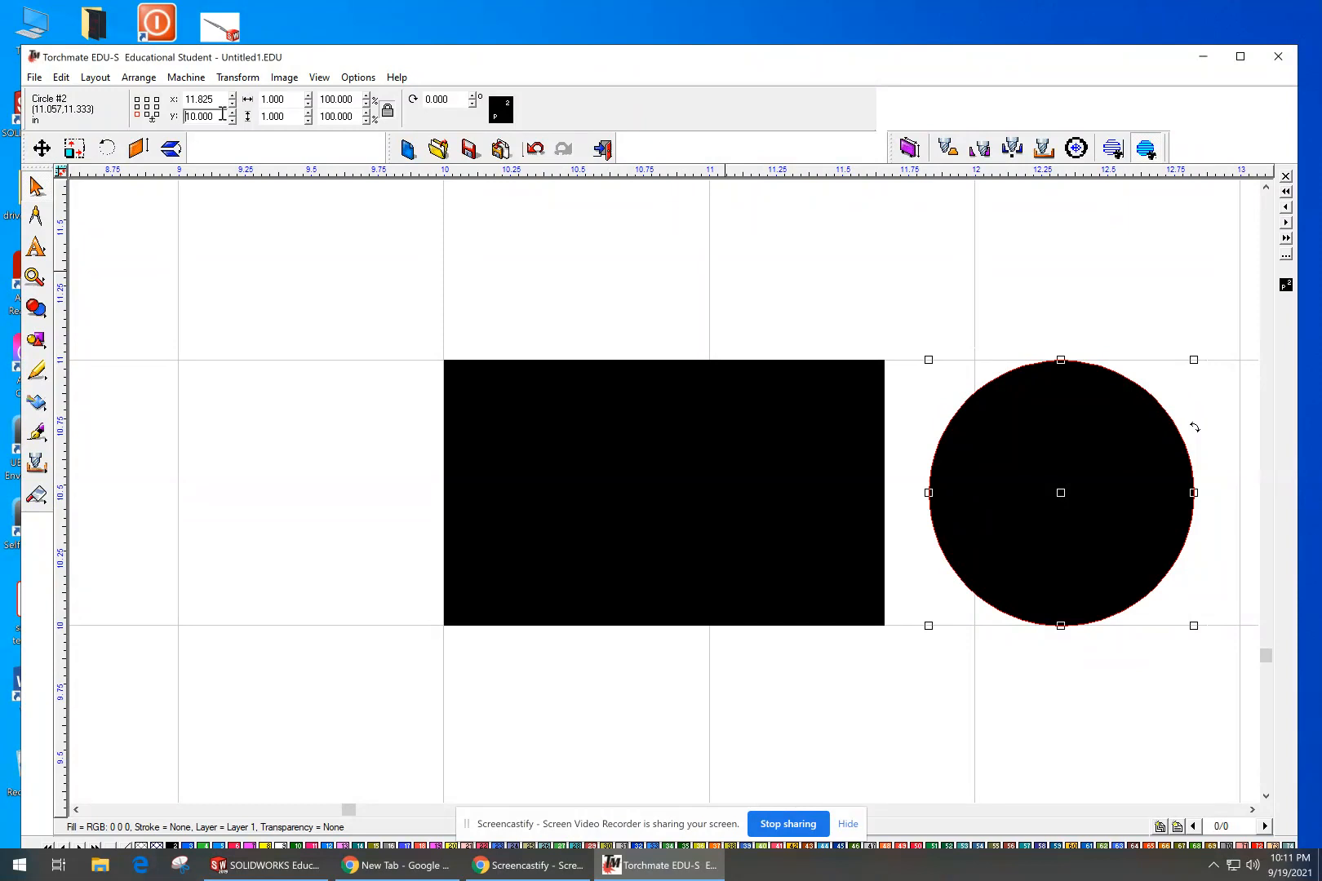
Step: Set the circle's X position to 11.66 in and correct it to 11.16 in, centering it on the rectangle's right edge
double_click(226, 100)
text(1)
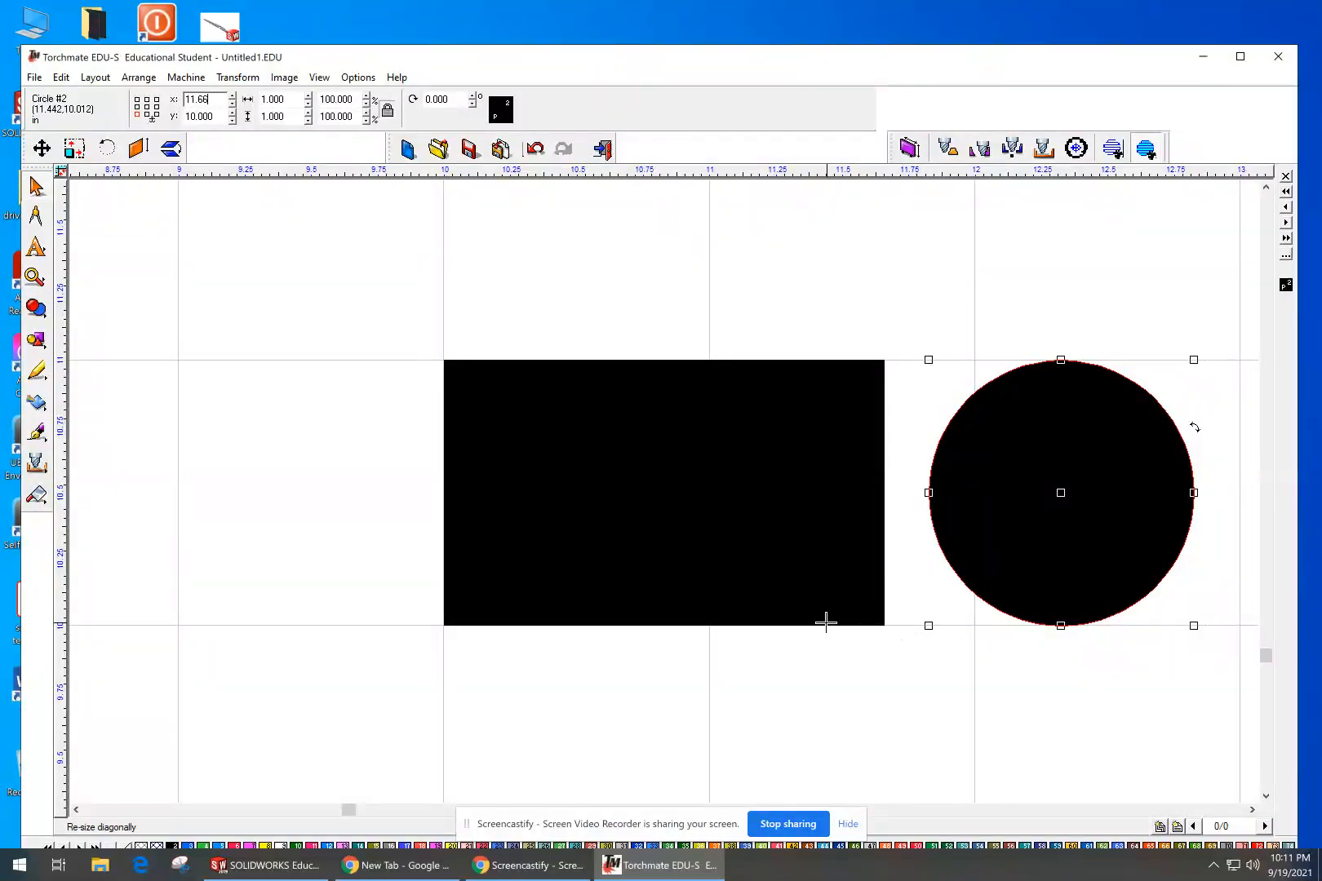
key(Return)
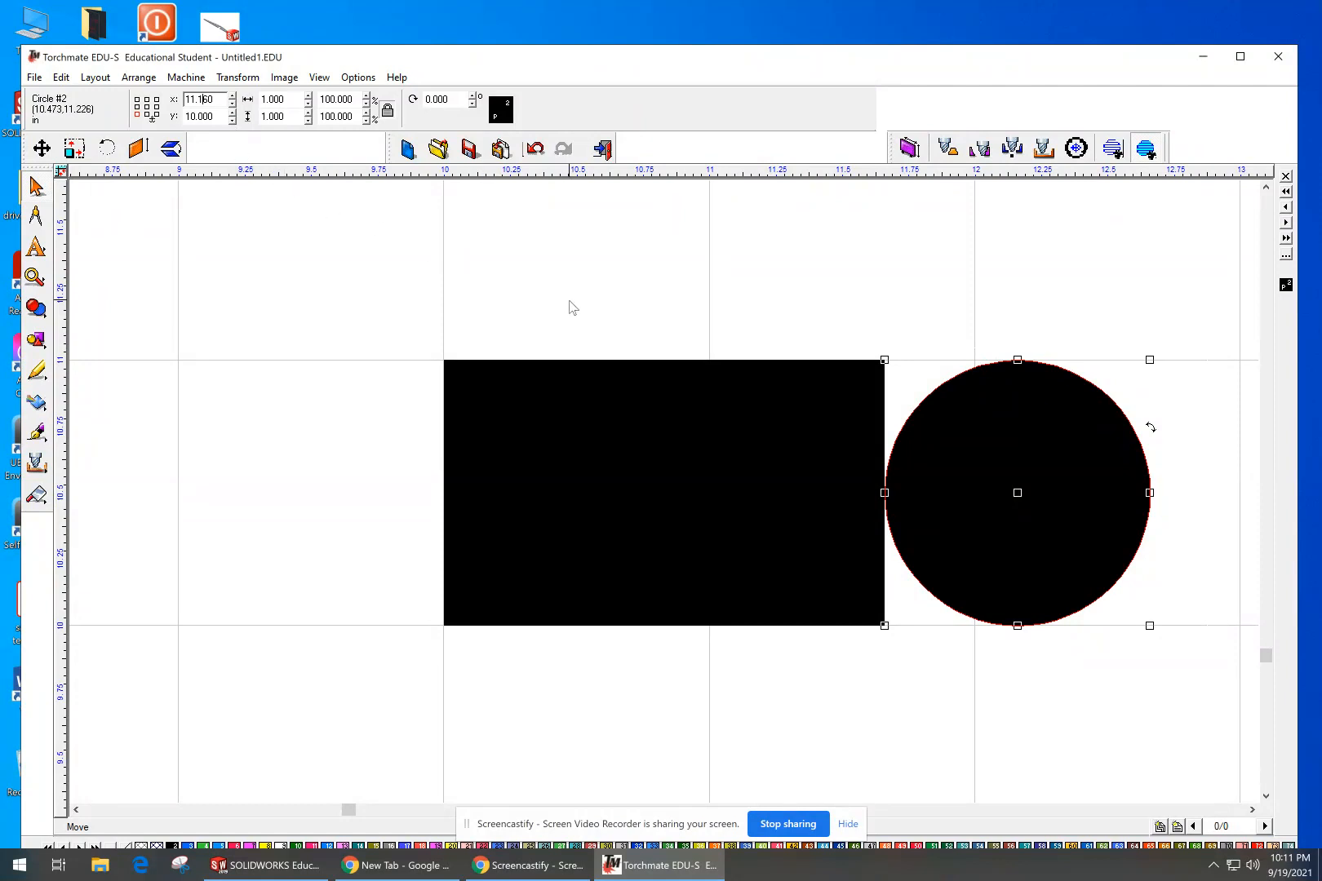
key(Return)
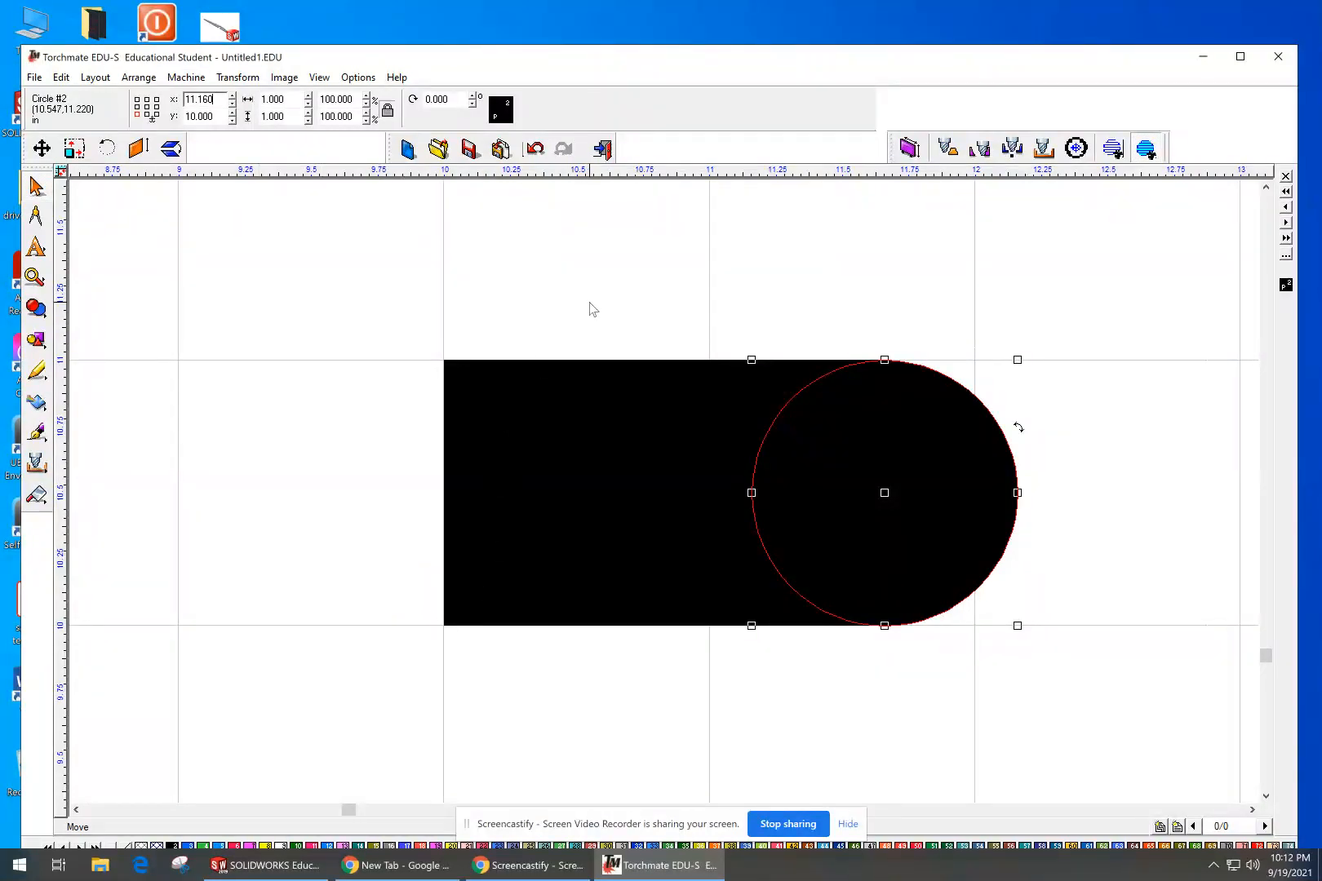
Step: Select the rectangle and the circle in turn to examine how the two filled shapes overlap
click(657, 305)
click(603, 480)
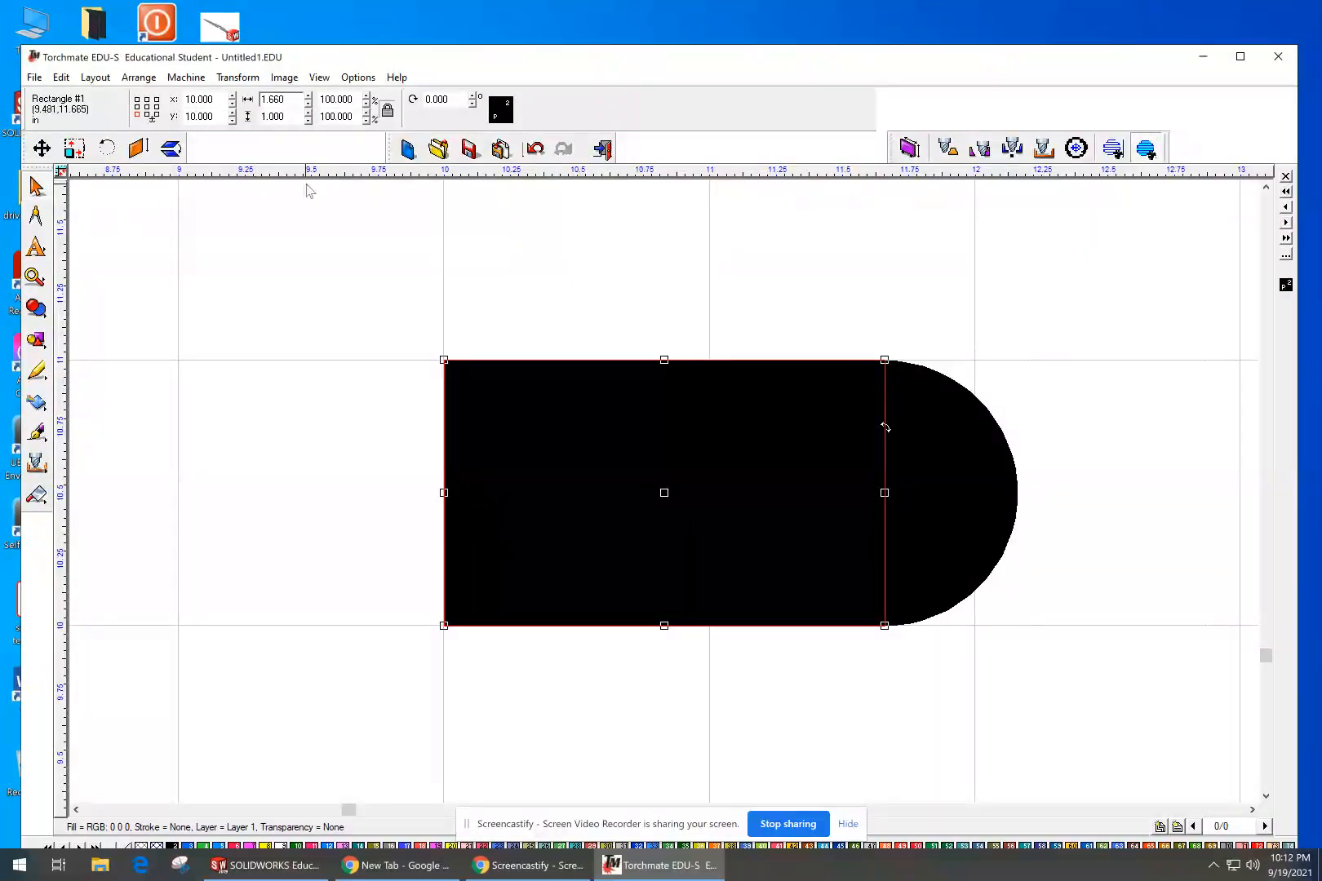
click(313, 254)
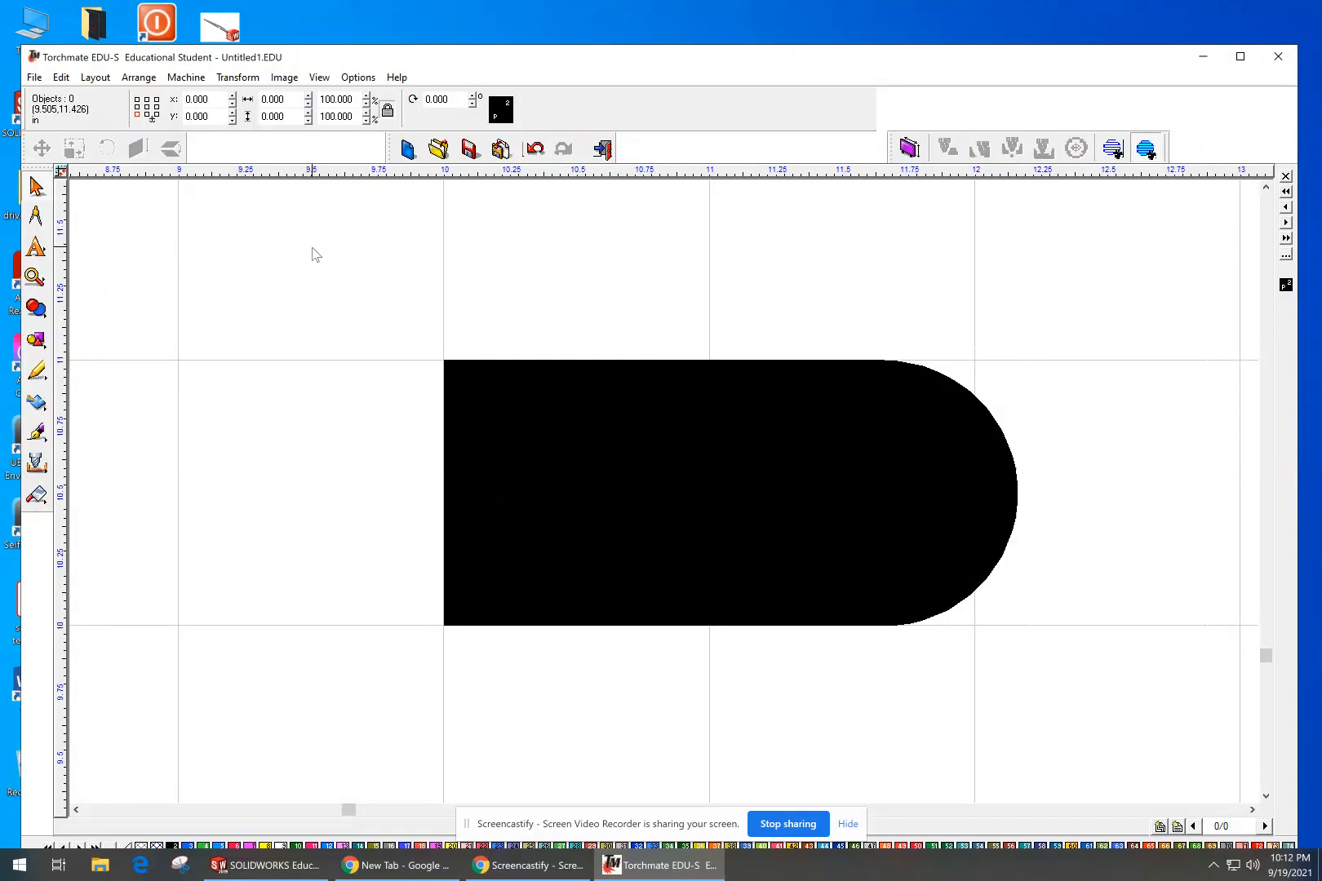
click(975, 442)
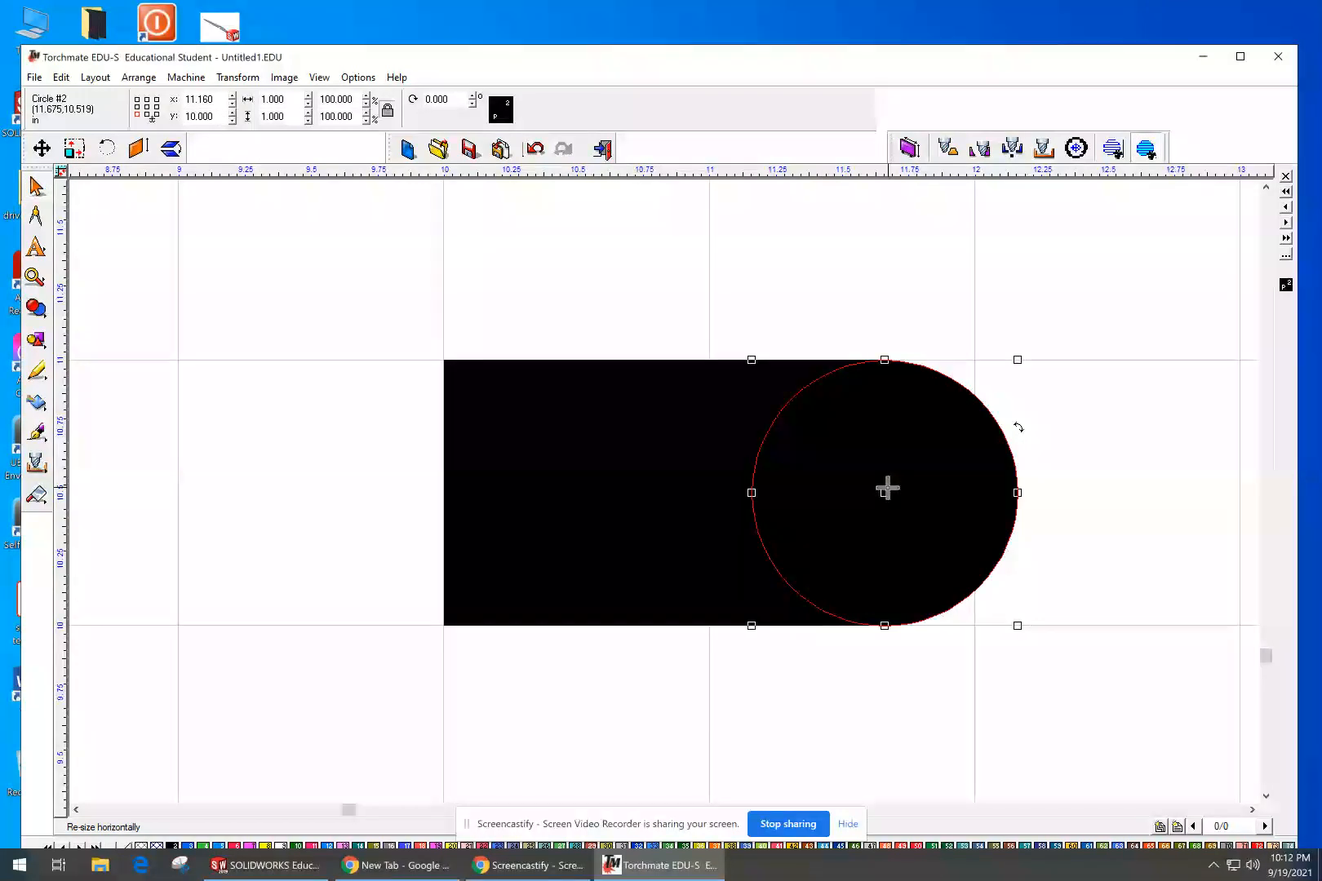
click(797, 328)
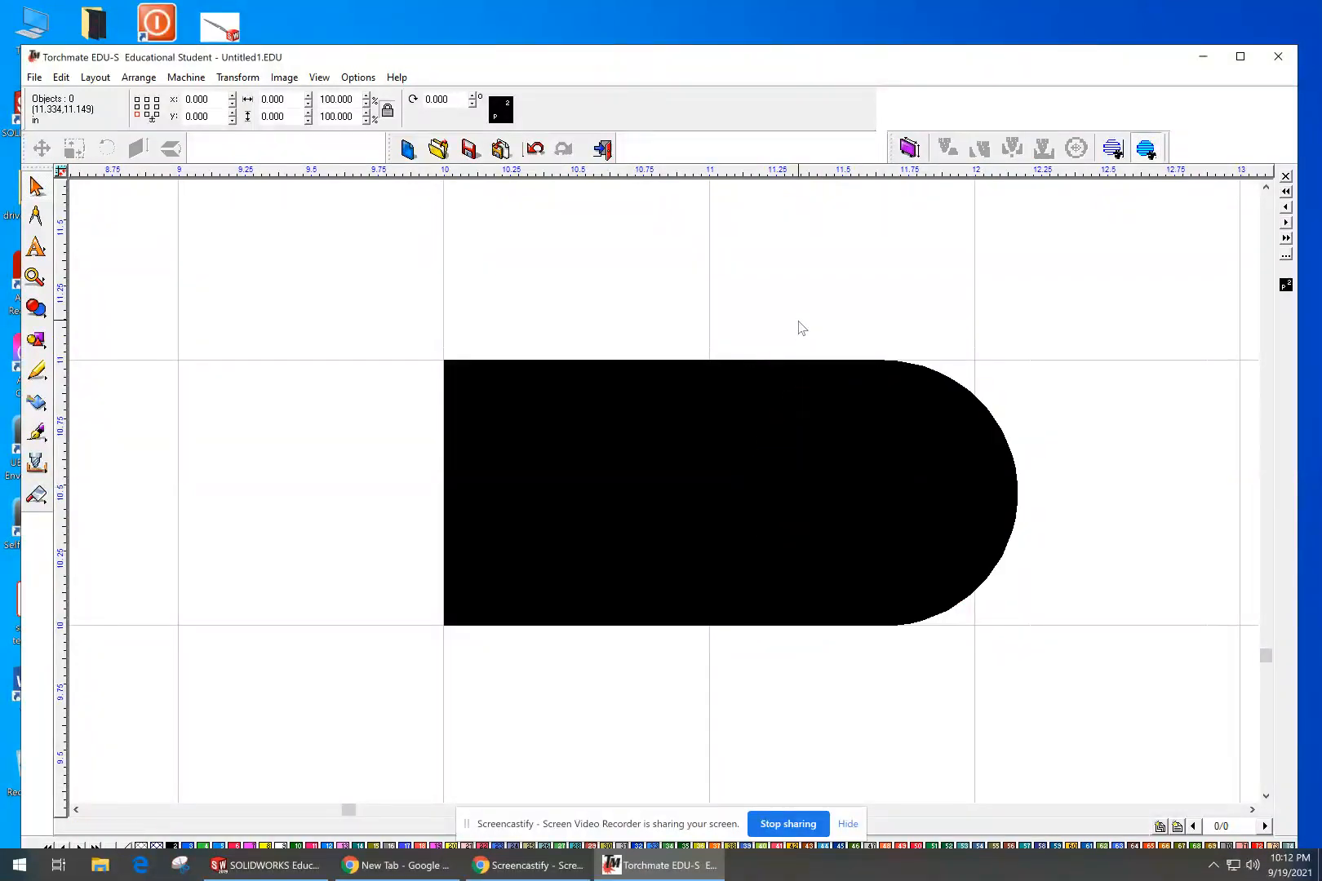
click(820, 445)
click(704, 446)
click(967, 442)
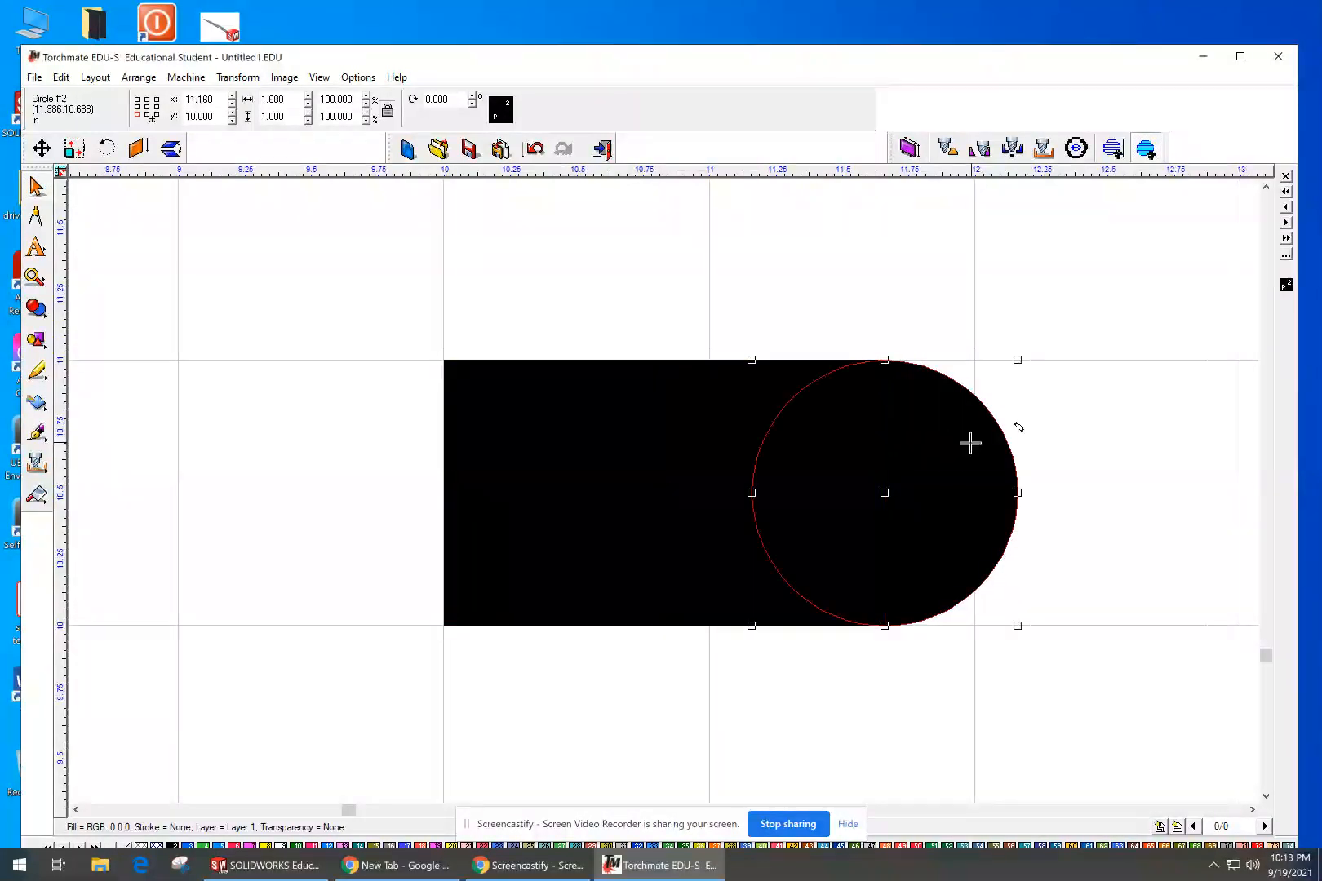
click(705, 445)
click(919, 449)
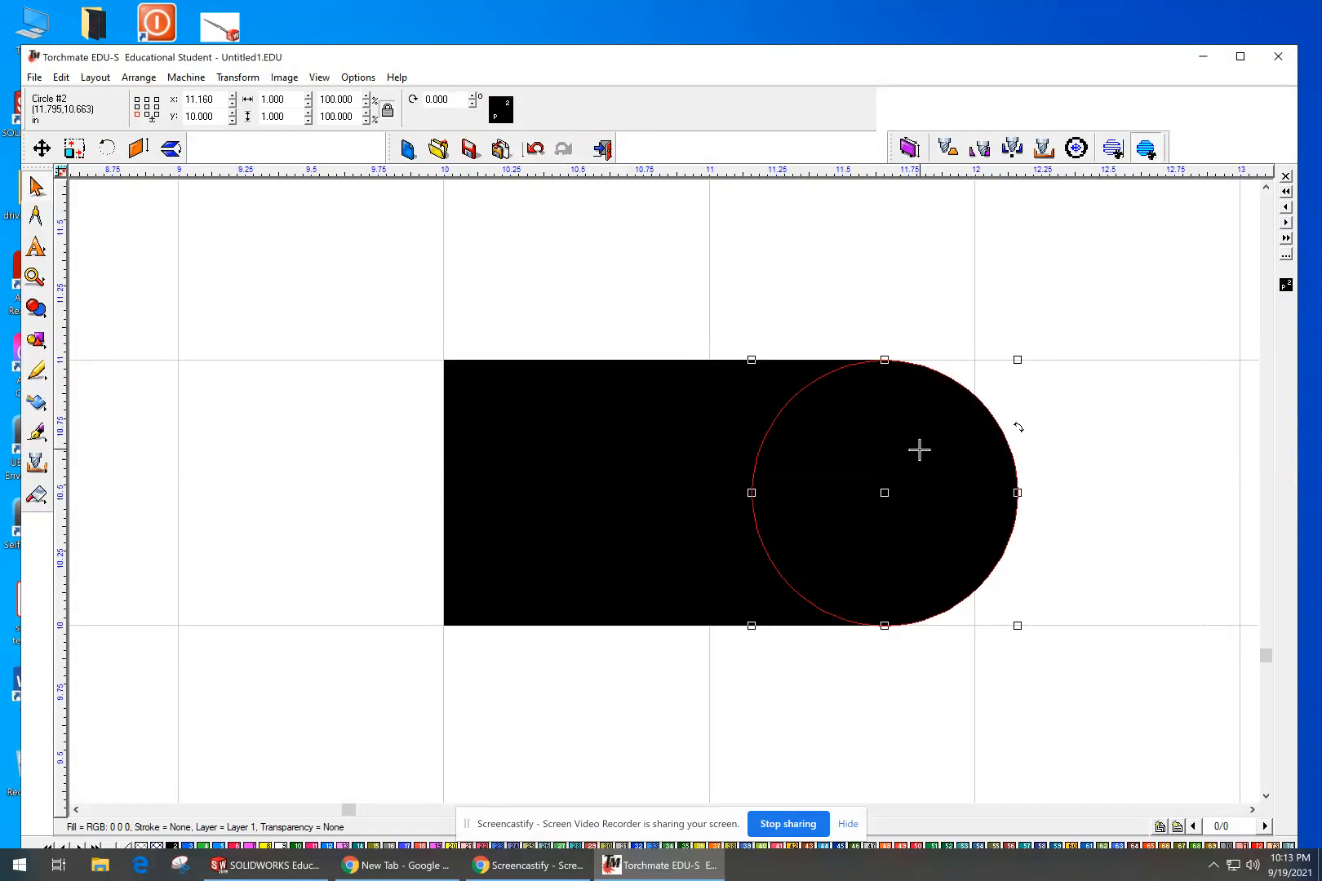
click(836, 322)
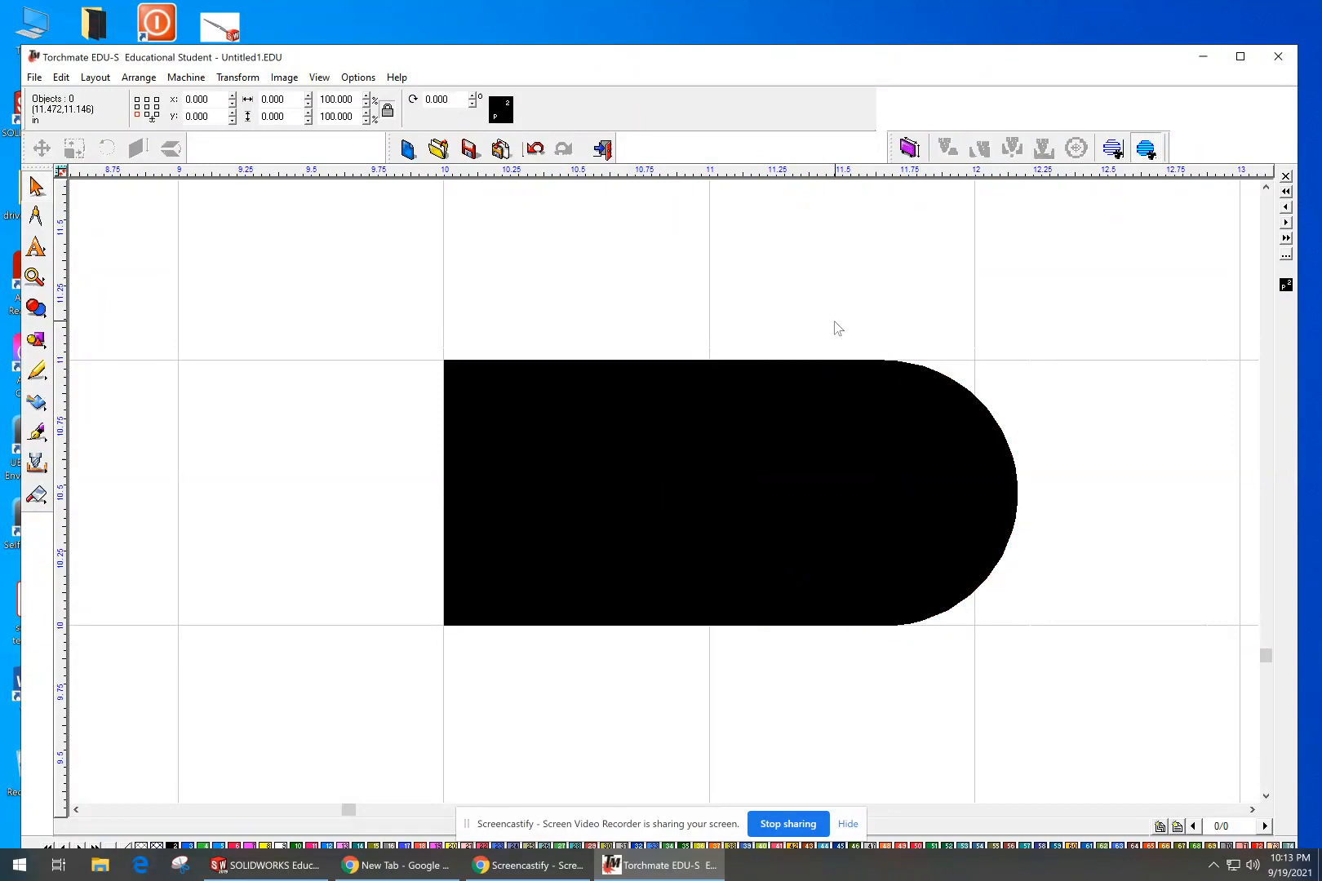
Step: Turn off the fill display so the shapes show as outlines, and check the rectangle and circle individually
click(315, 79)
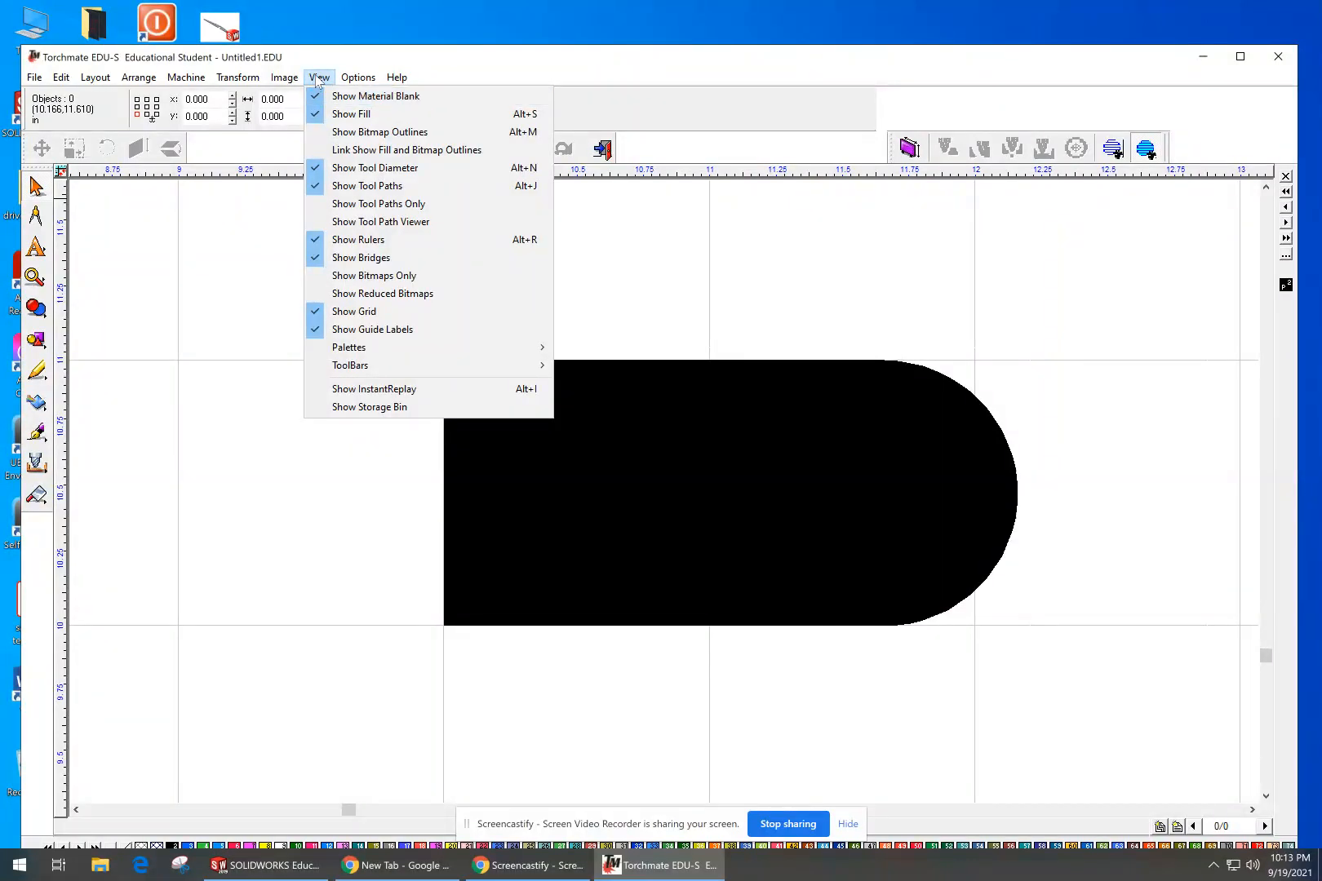
click(342, 115)
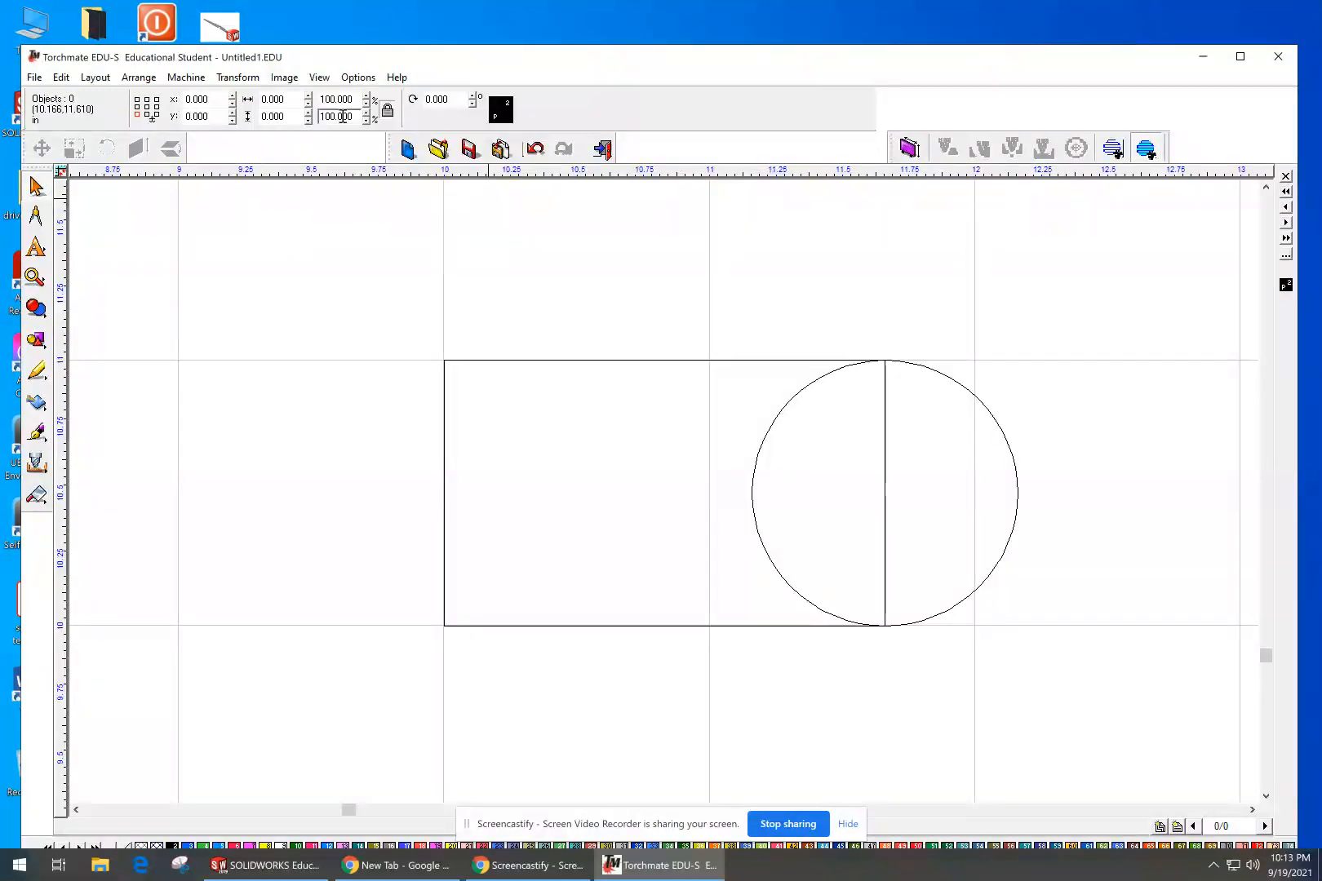
click(728, 359)
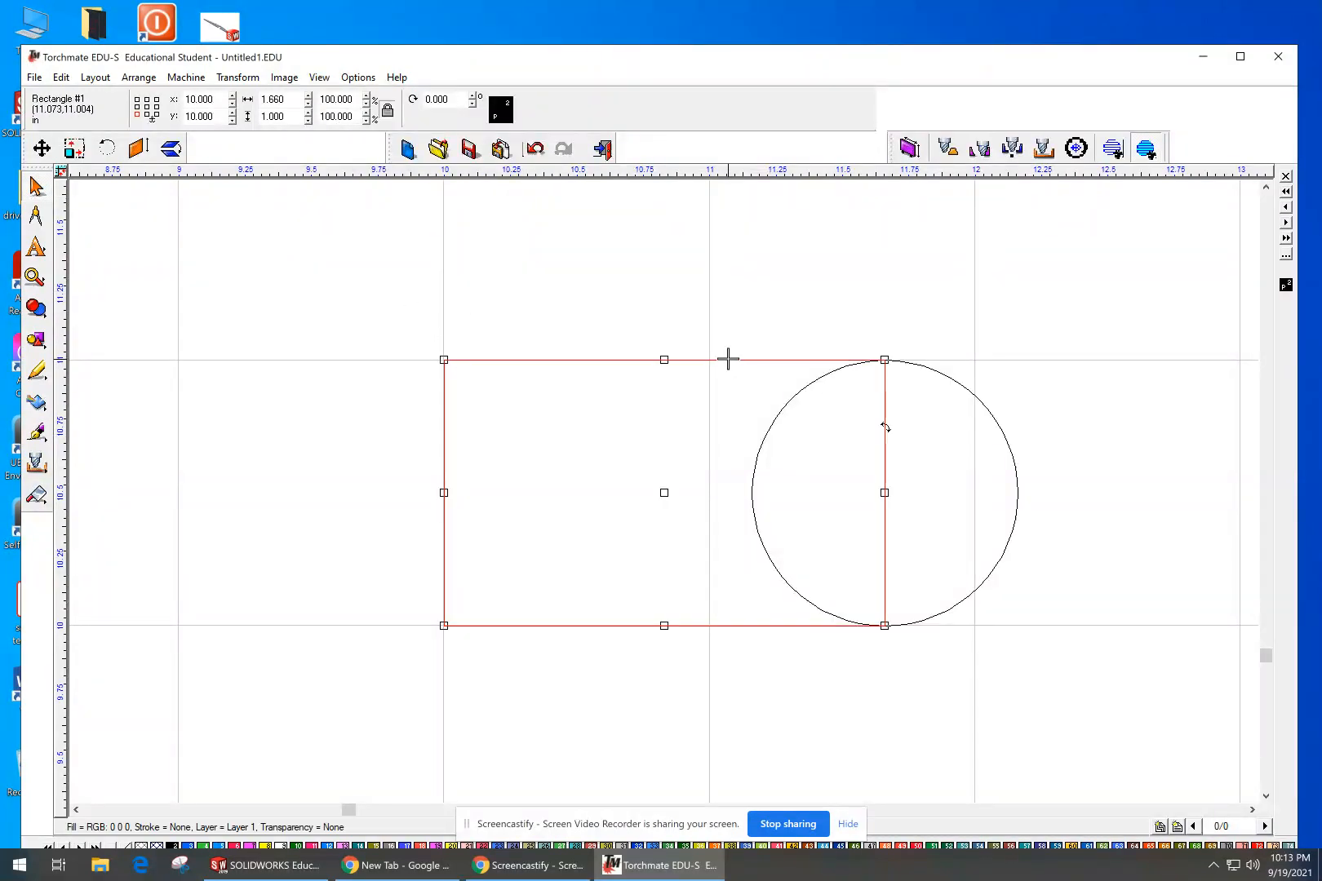
click(951, 378)
click(944, 438)
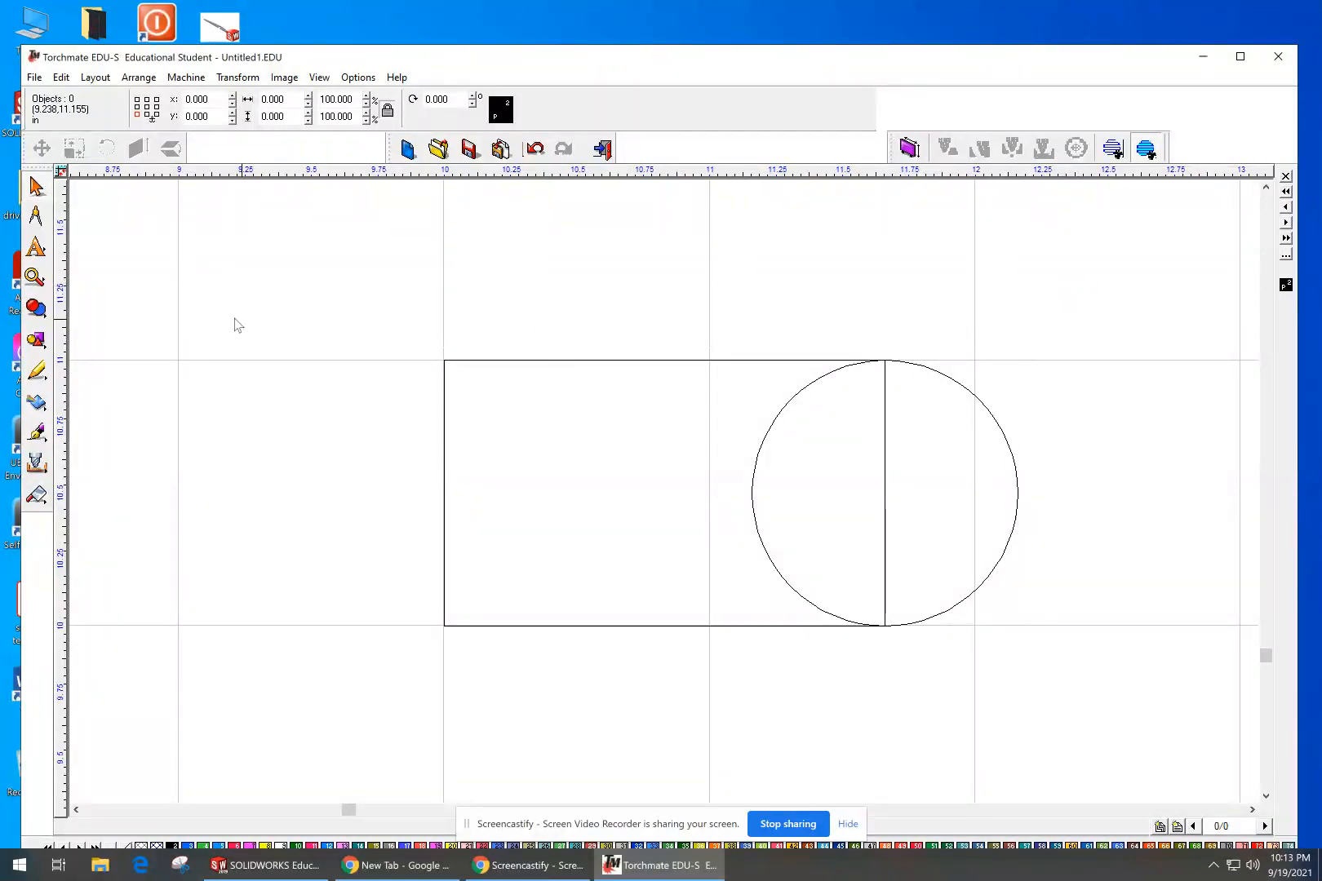
Step: Select the rectangle and circle together and merge them into a single outline with a rounded right end
click(36, 307)
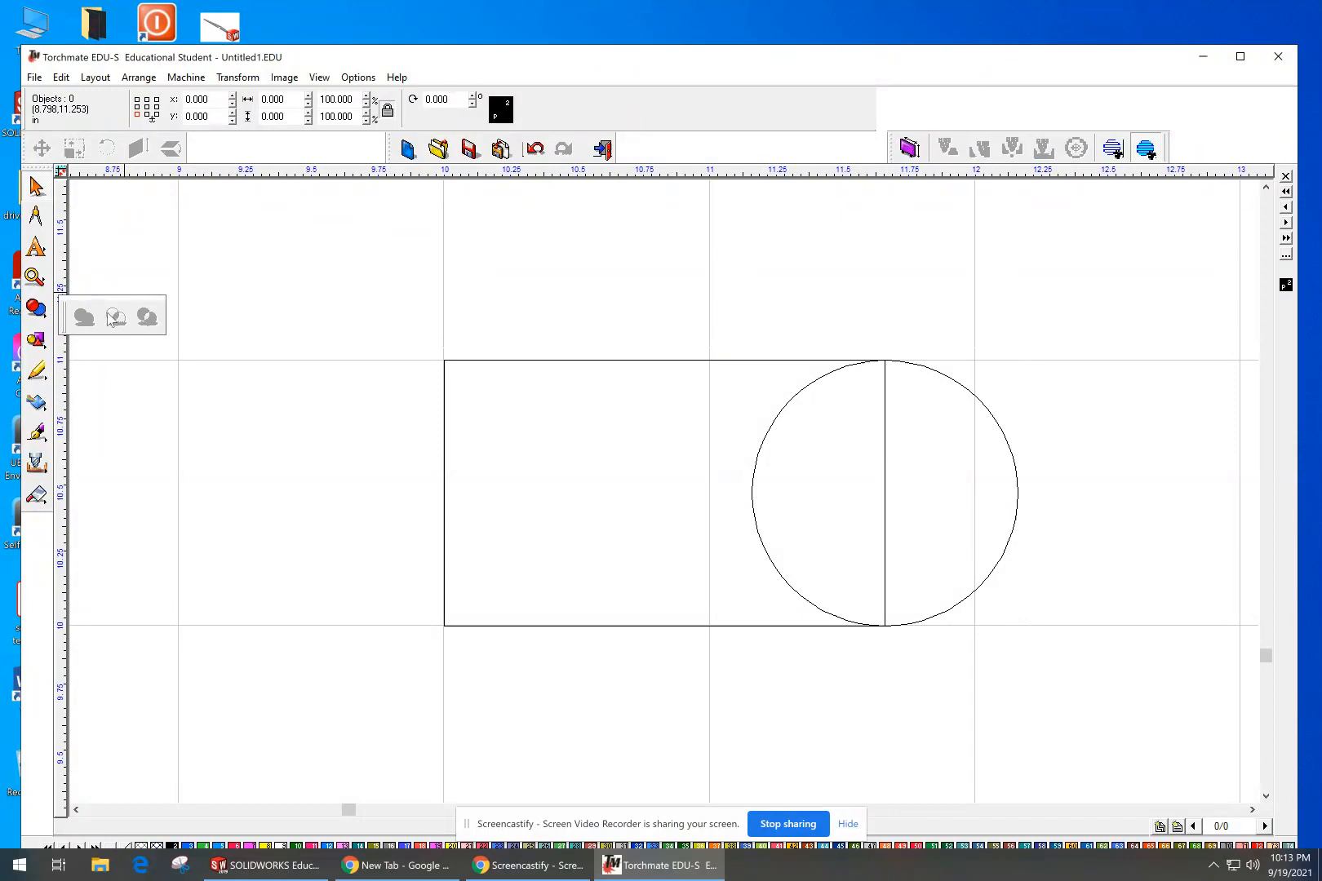
click(373, 309)
drag(337, 262, 1268, 702)
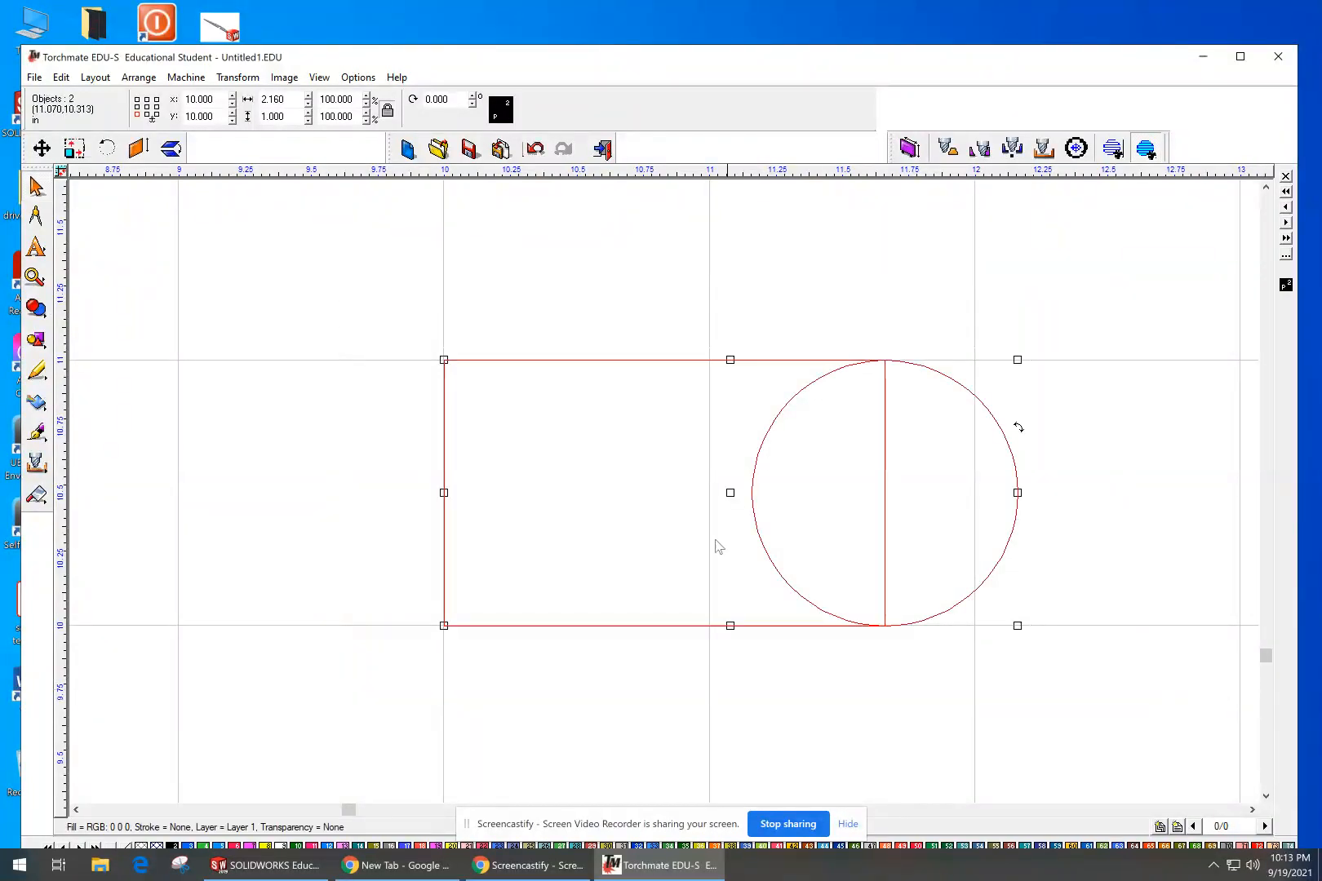
click(36, 308)
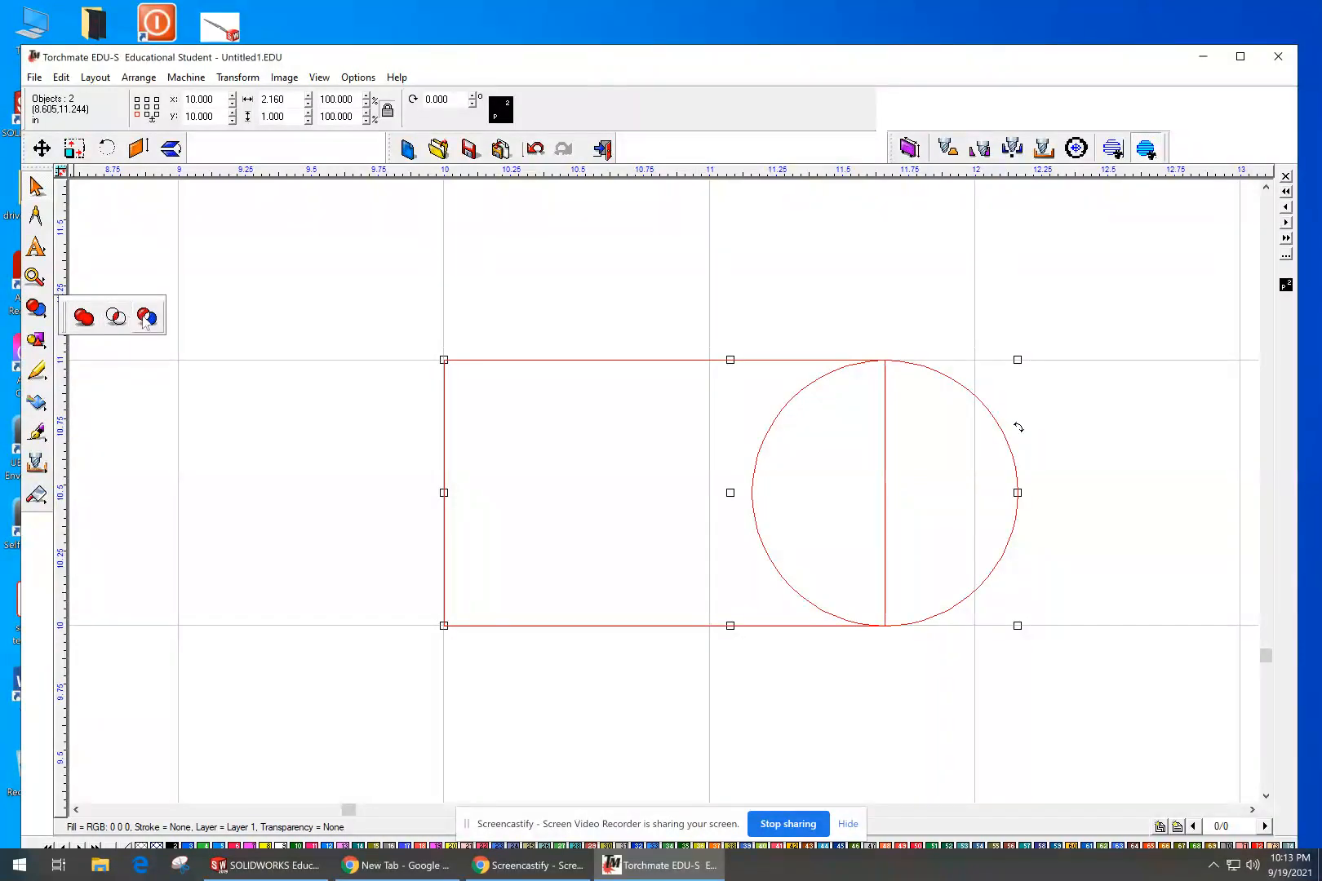
click(83, 318)
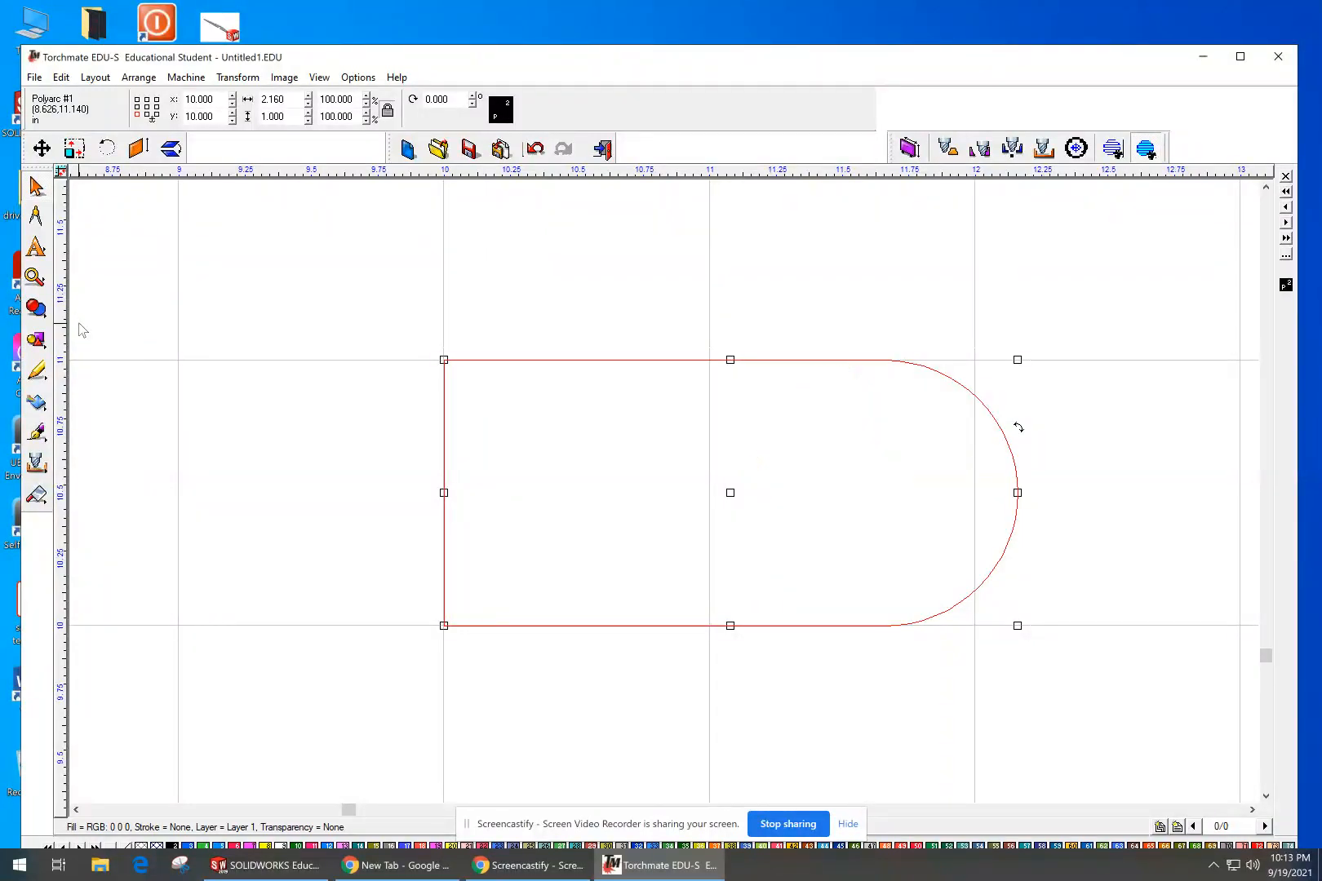
Step: Examine the merged outline as one object, with more of the surrounding grid in view
click(384, 336)
click(599, 360)
scroll(625, 459, down, 2)
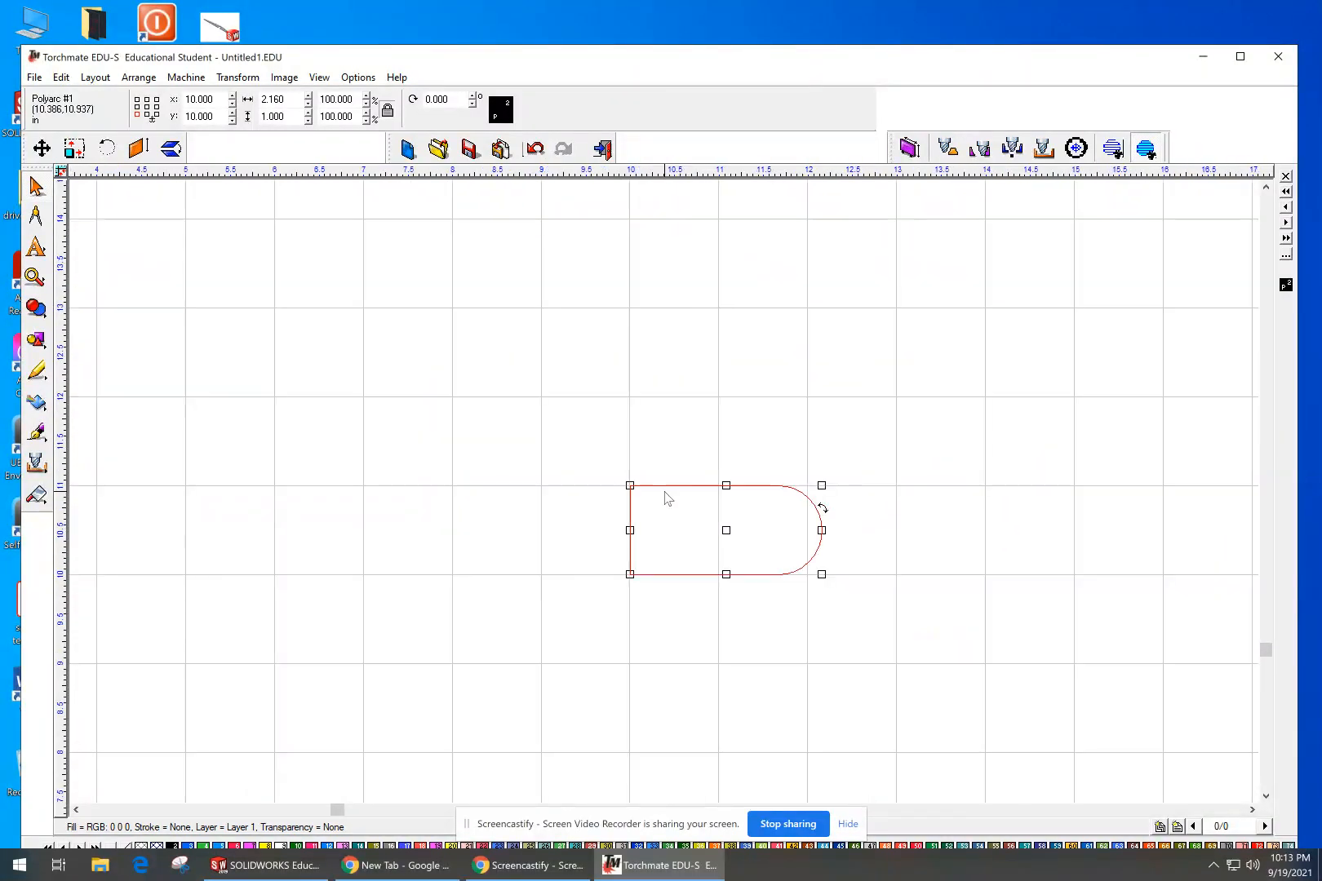
click(426, 379)
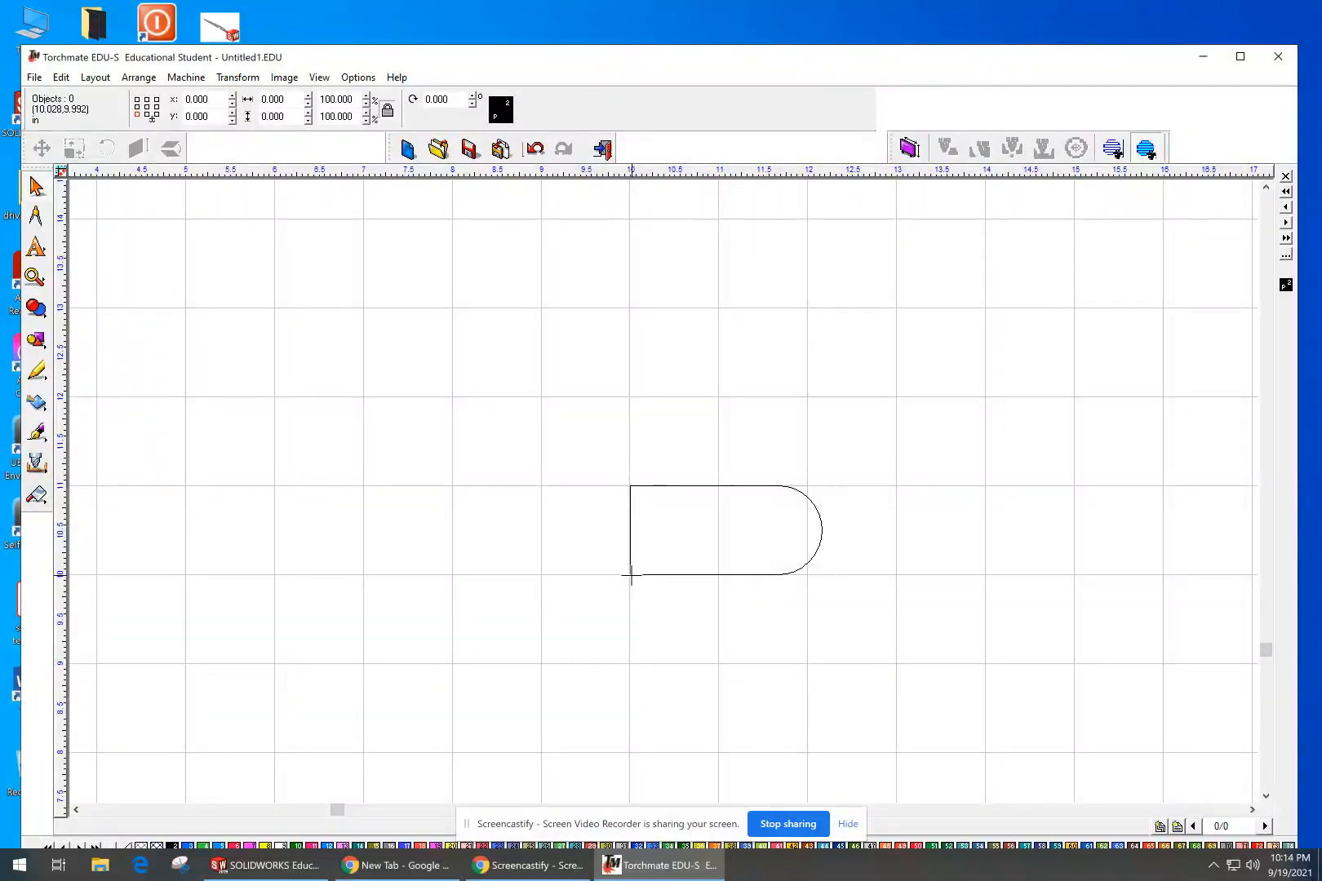
click(667, 485)
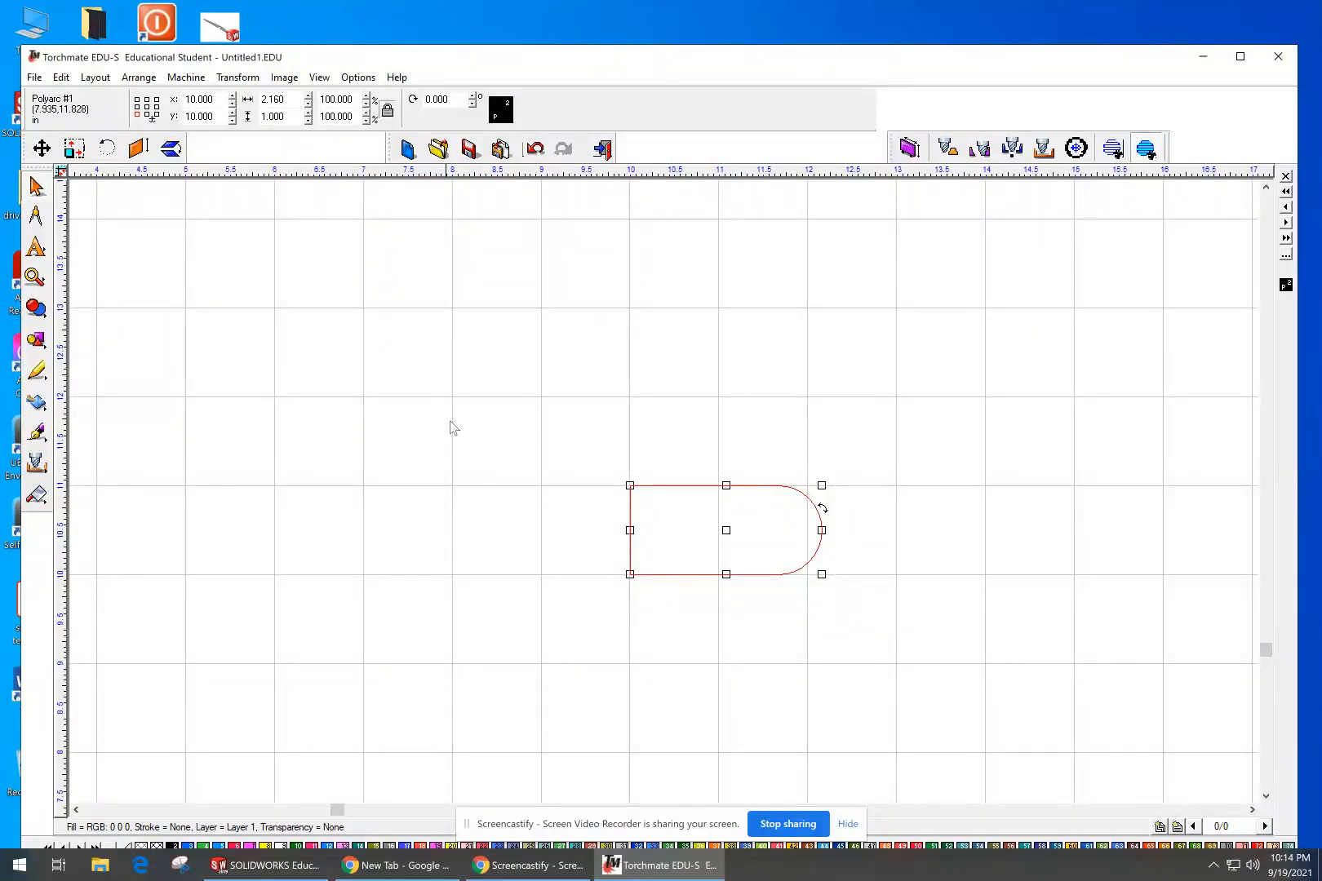
click(478, 471)
click(727, 490)
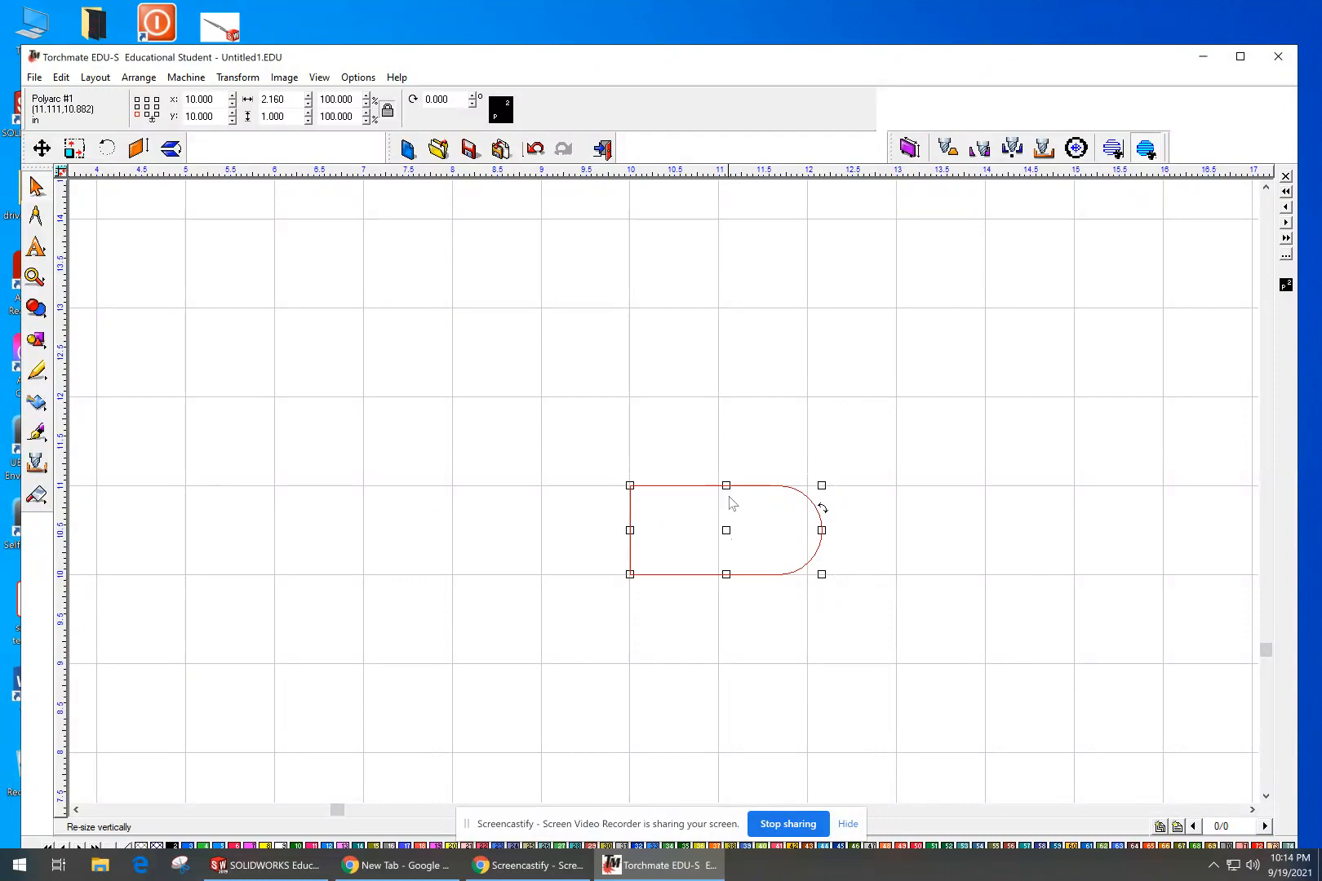
click(532, 443)
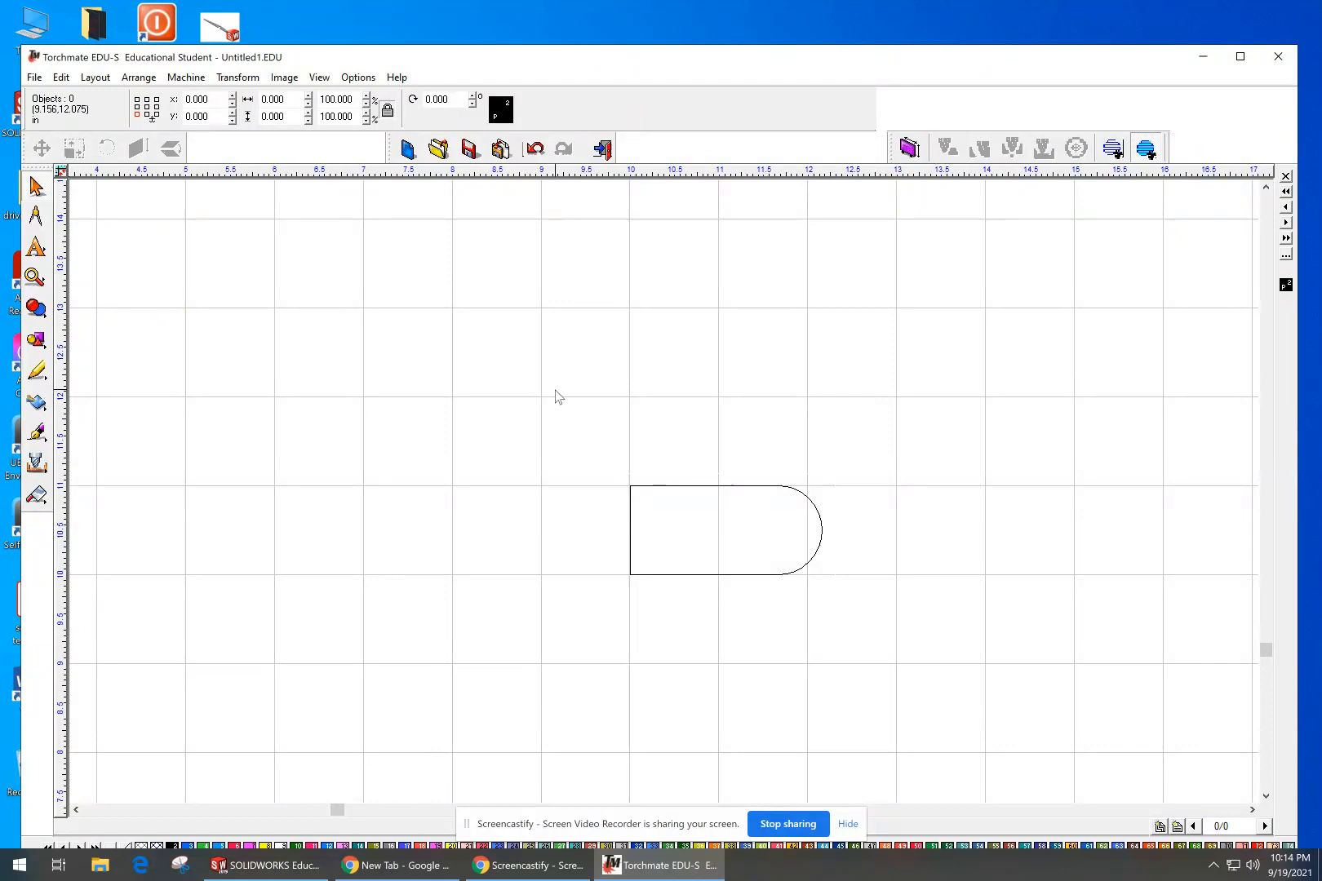
Step: Draw a second rectangle above and to the left of the merged shape, sized 2.5 in wide by 1 in high
click(39, 338)
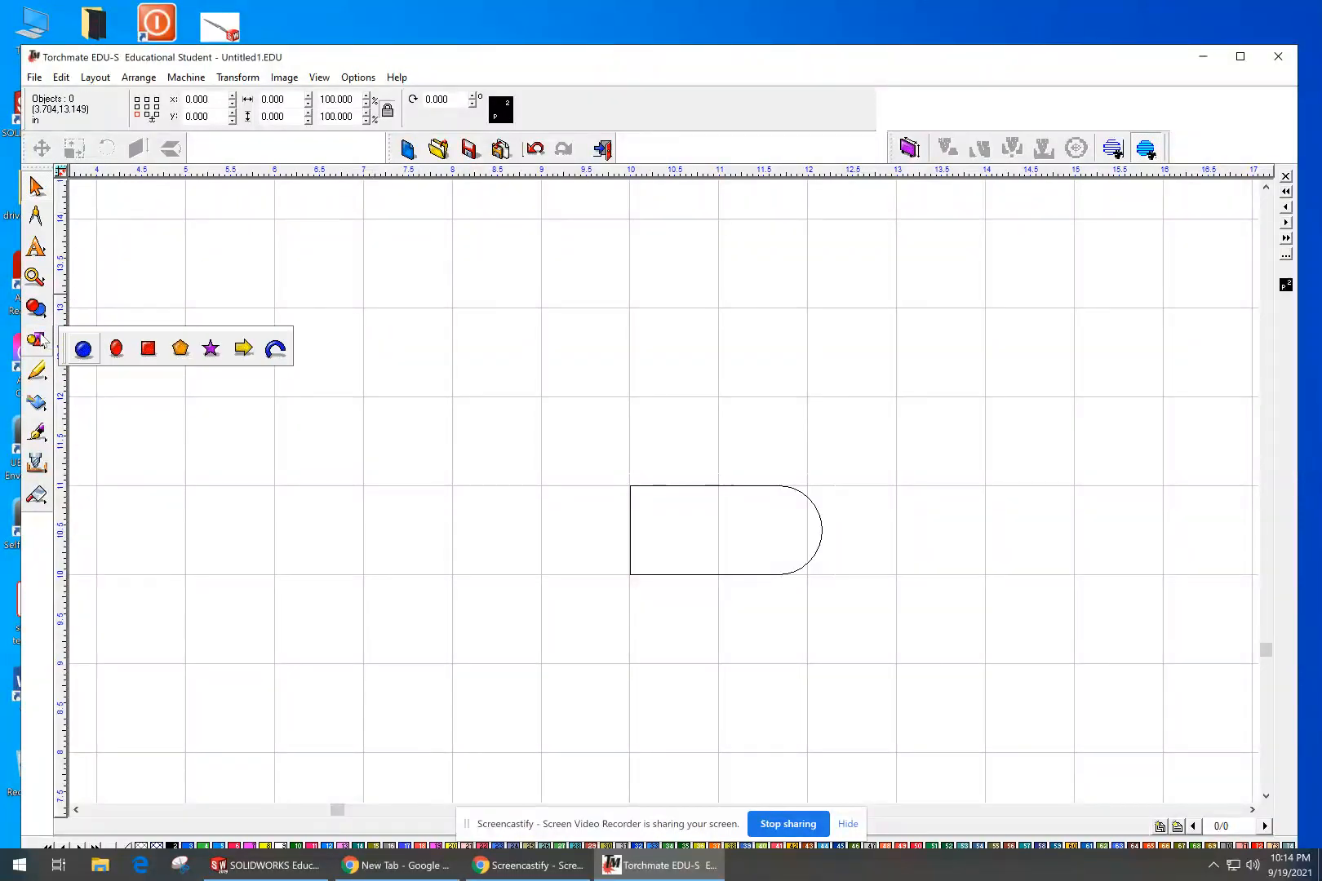
click(148, 348)
drag(378, 275, 712, 376)
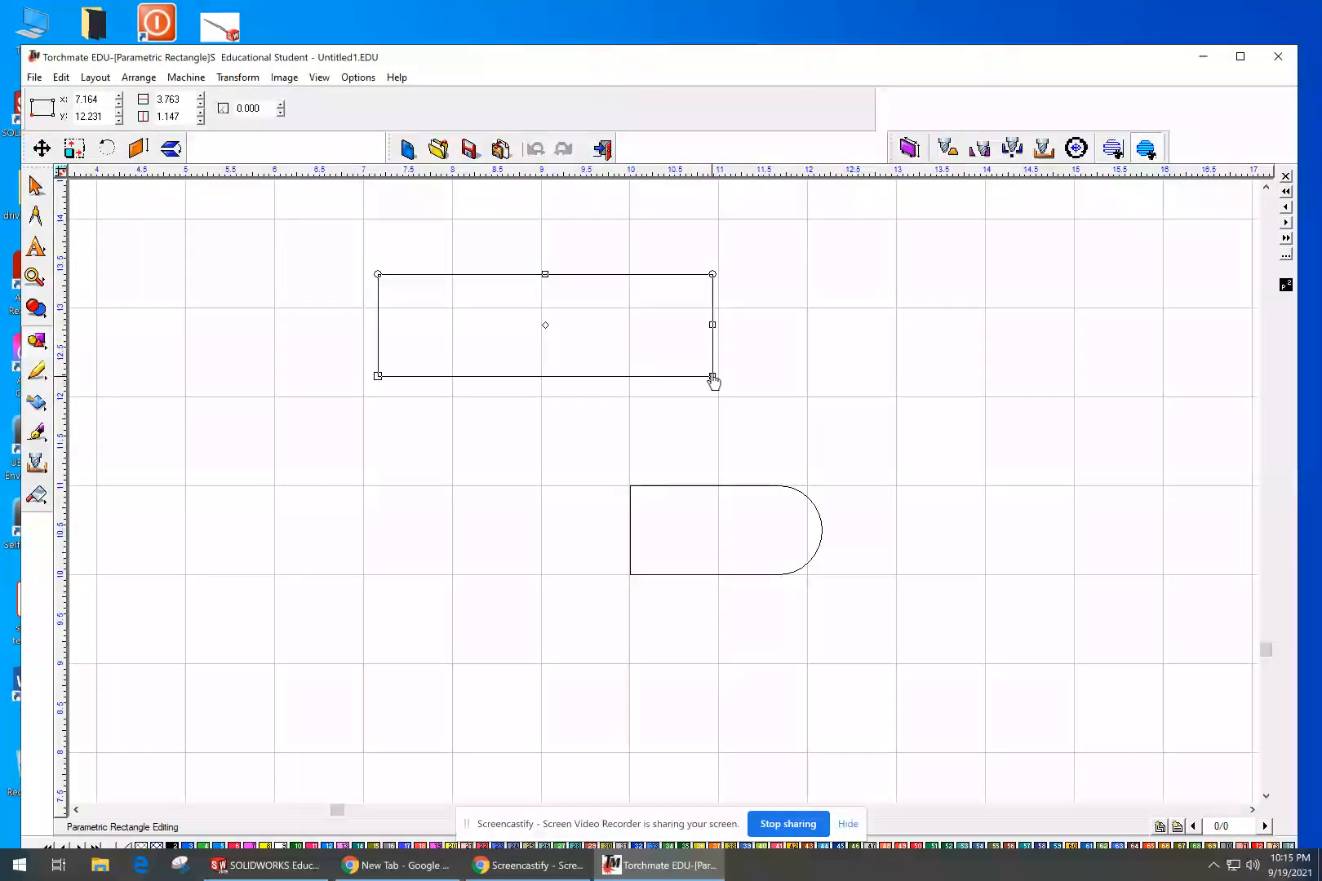
double_click(186, 96)
text(2.5)
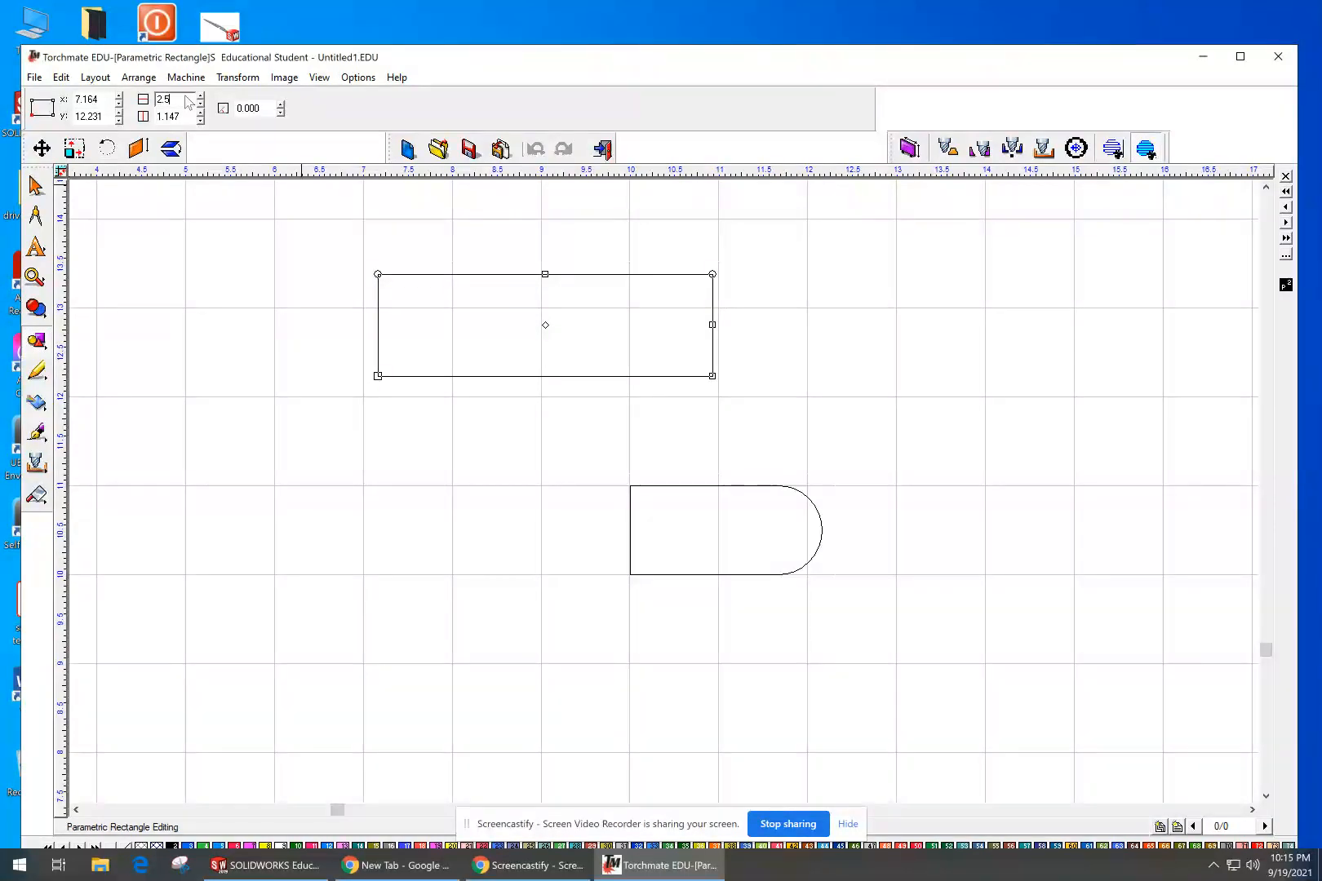
key(Return)
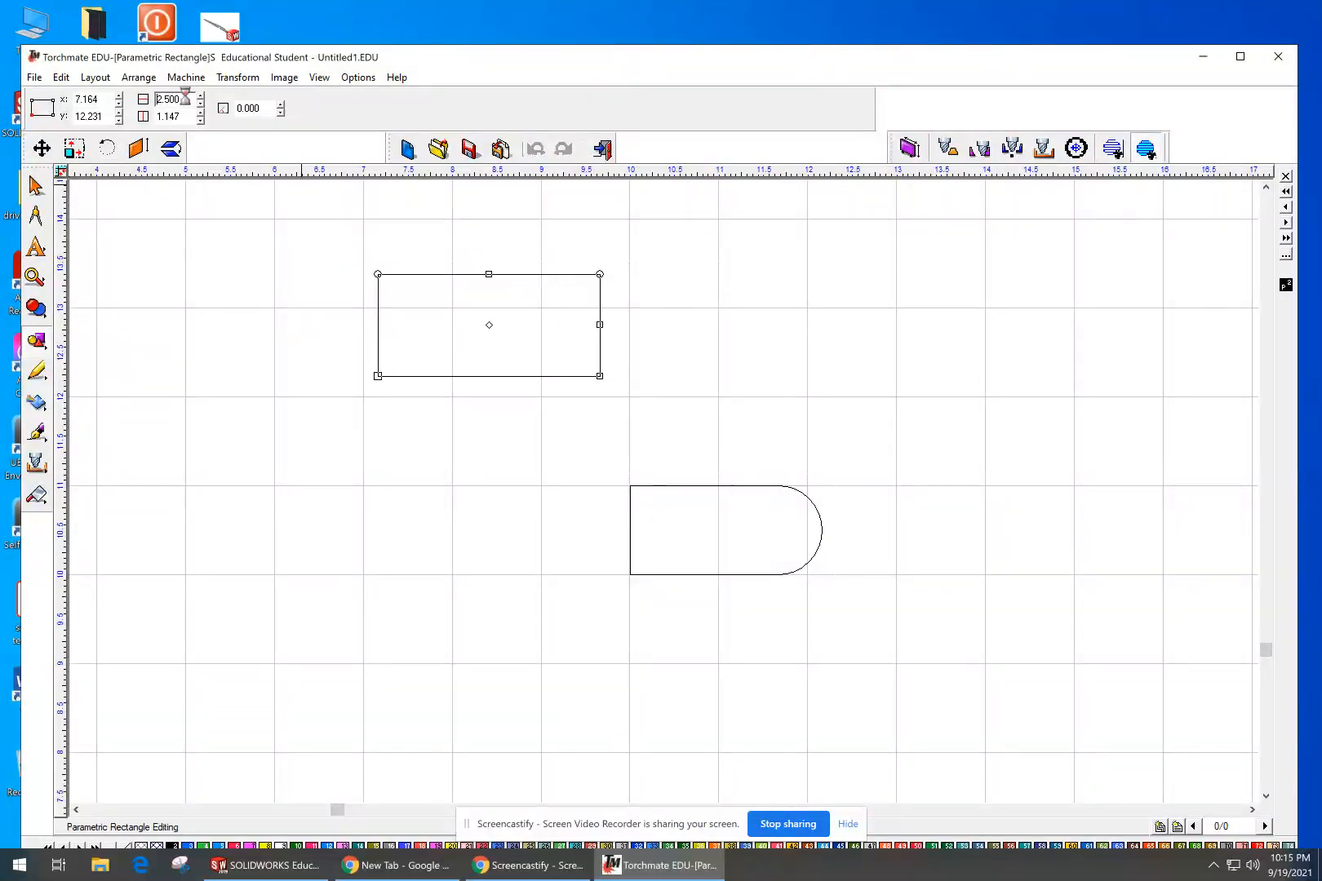
double_click(178, 117)
text(1)
key(Return)
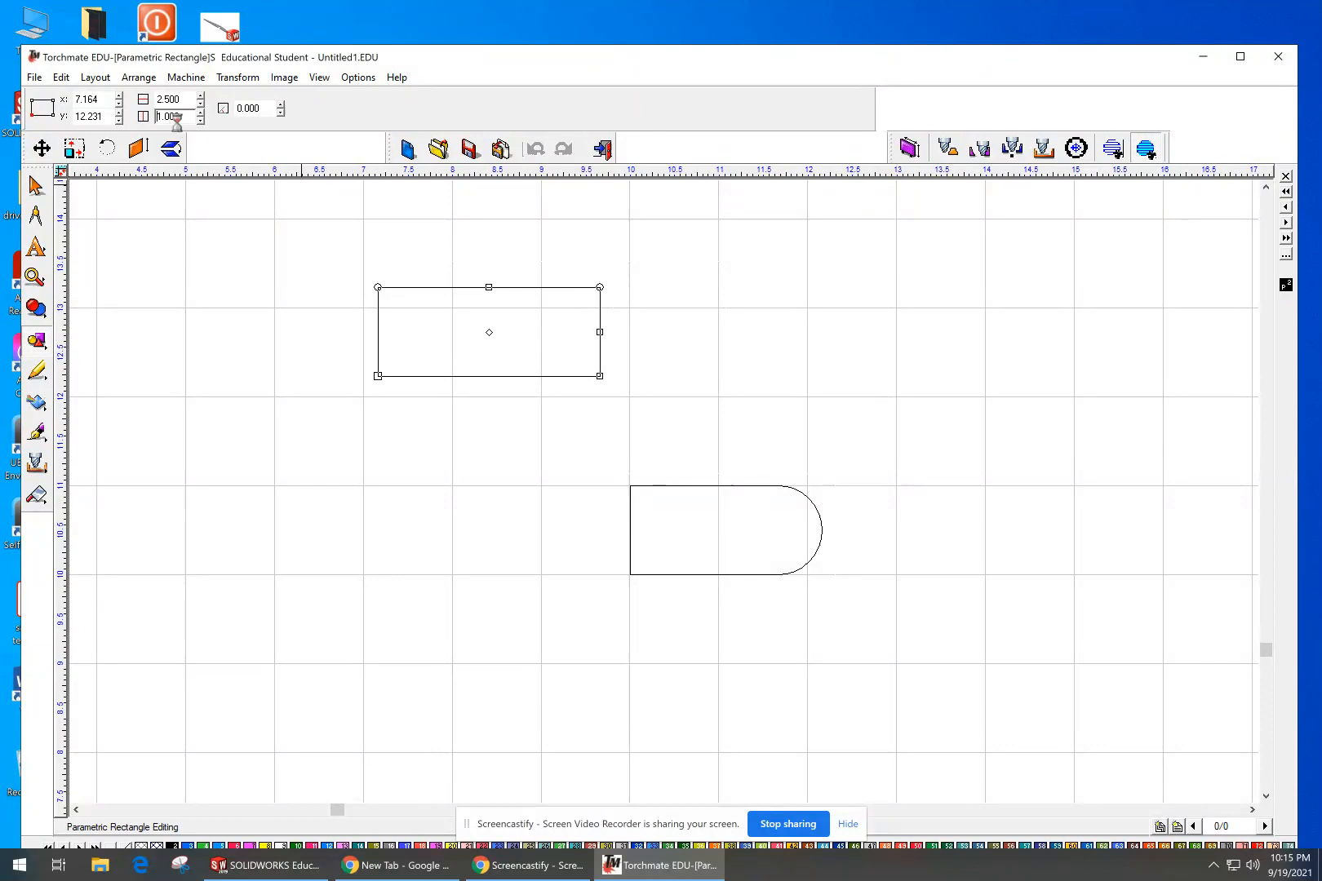
Step: Try the new rectangle at 105, 45 and 90 degrees, settle on a 135-degree angle and finish editing it
click(281, 105)
click(280, 104)
click(281, 104)
click(280, 104)
click(280, 104)
click(281, 104)
click(280, 104)
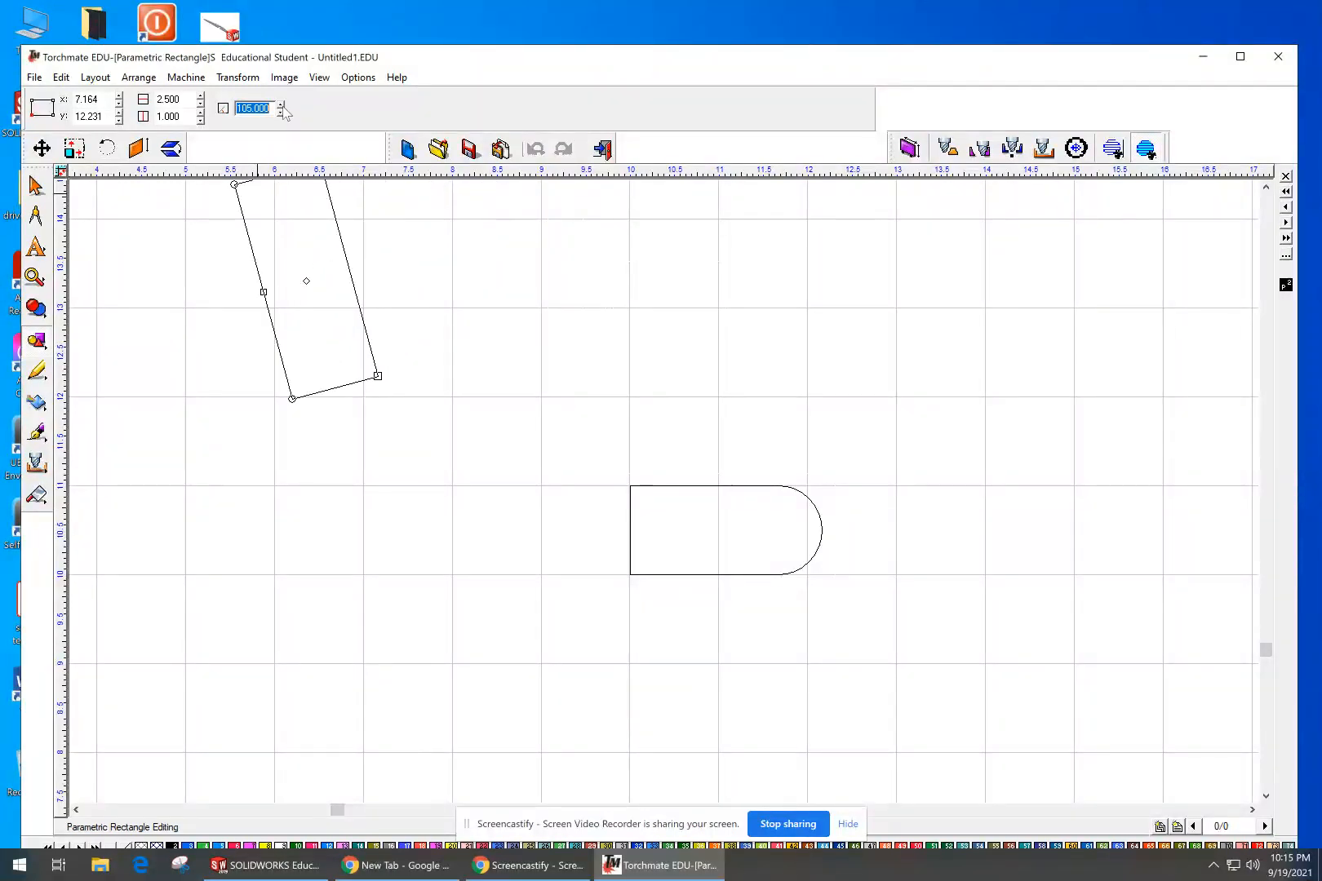
click(281, 114)
click(280, 114)
click(281, 114)
click(280, 115)
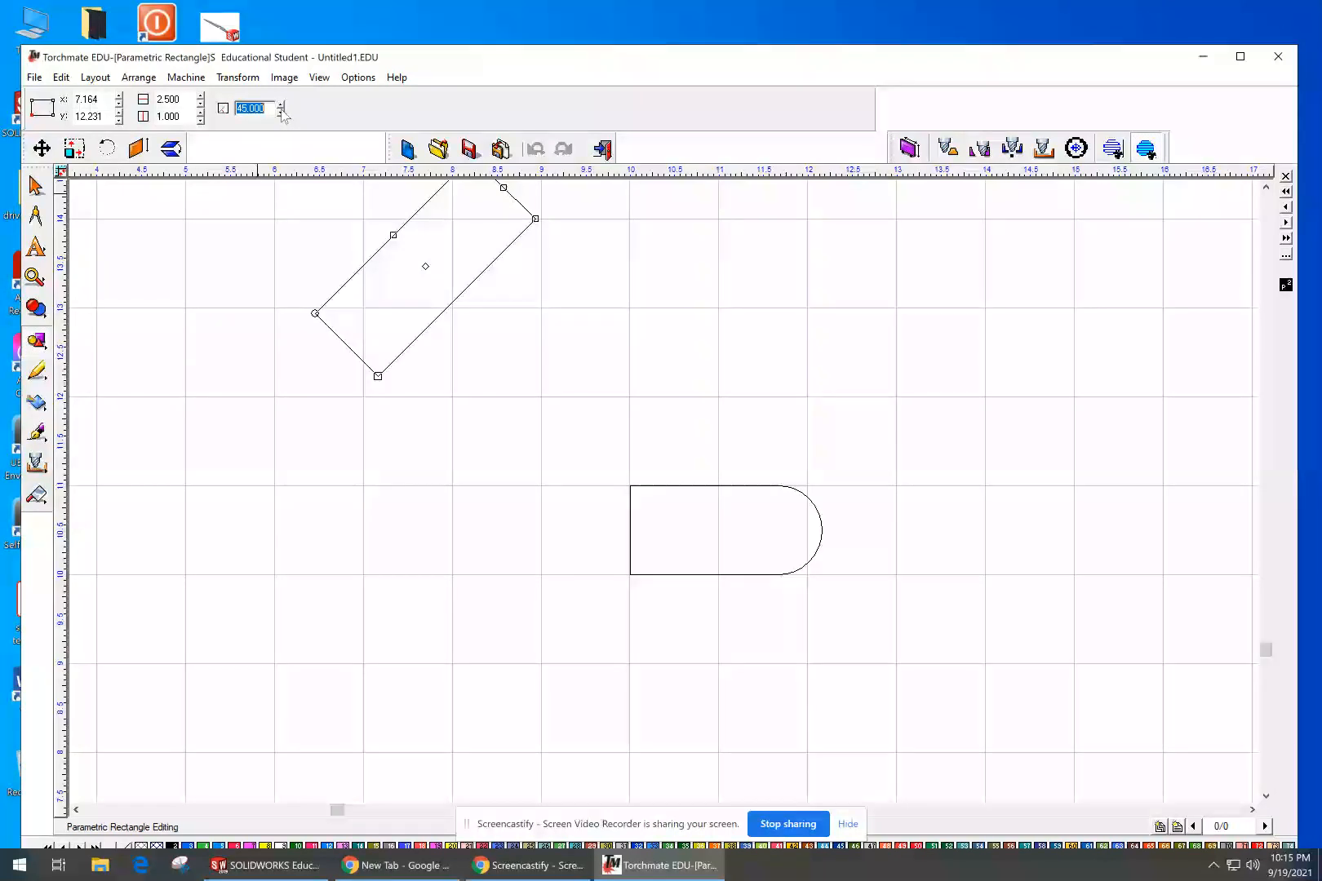
click(281, 105)
click(281, 106)
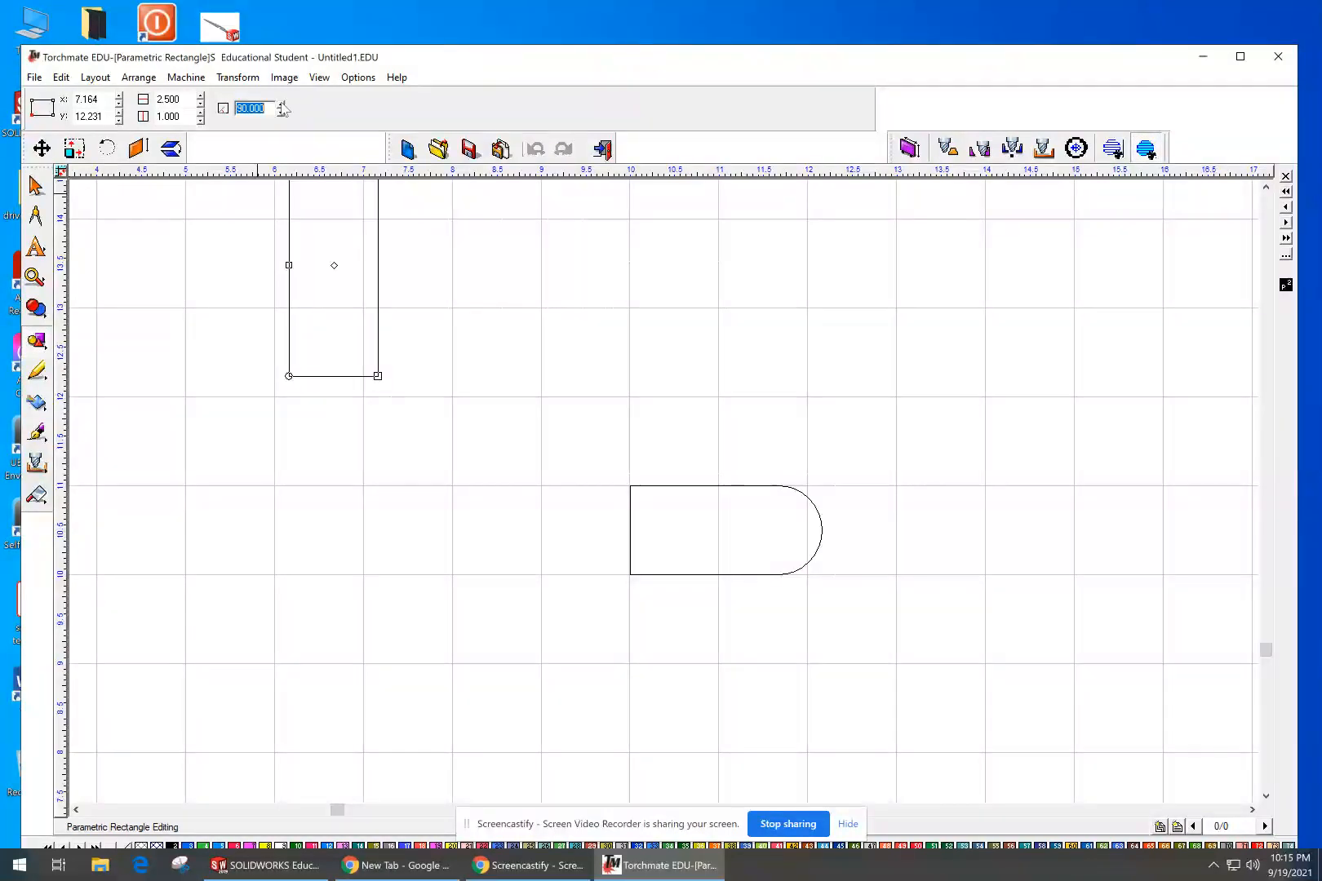
click(283, 104)
click(282, 104)
click(282, 105)
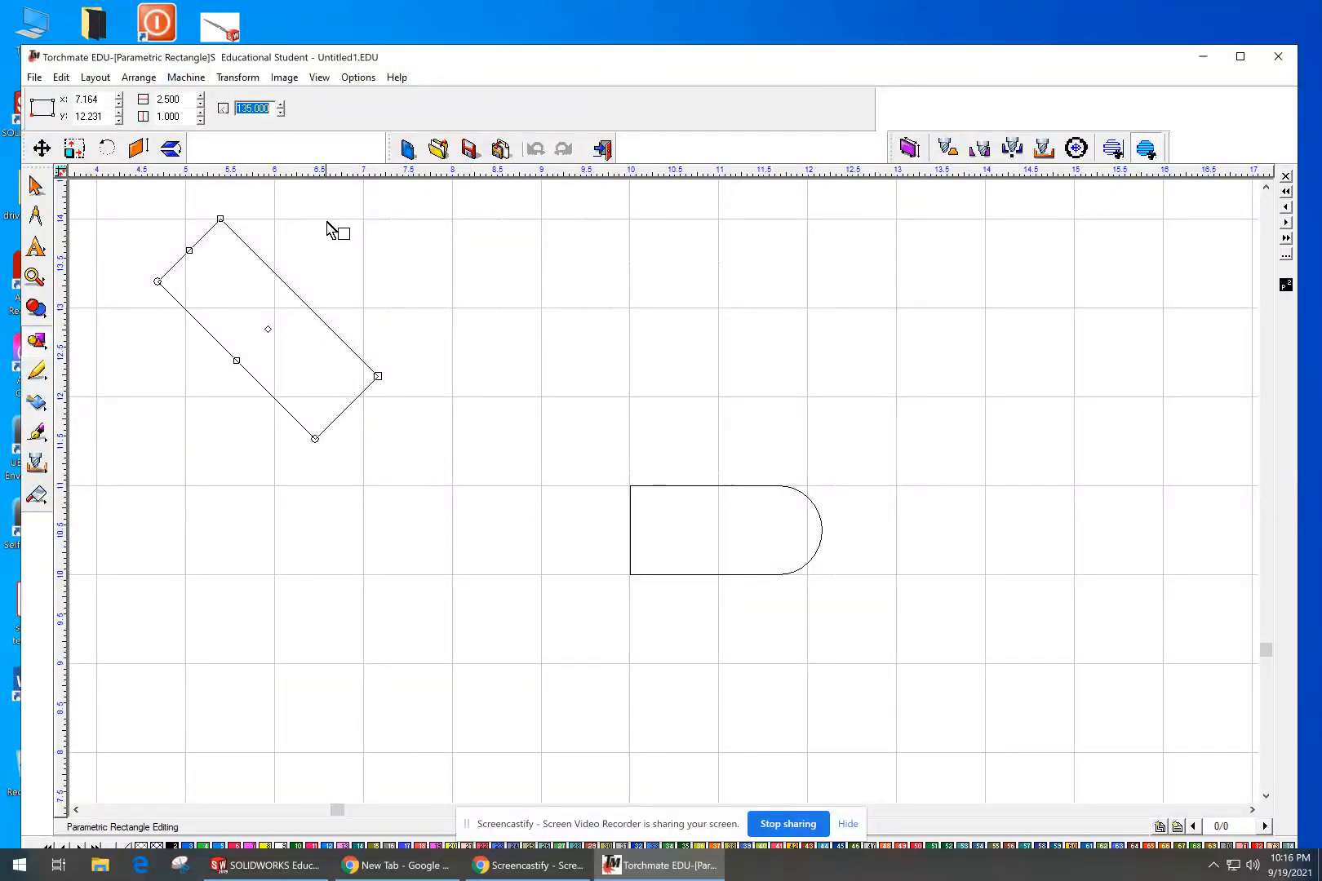
key(Escape)
key(Escape)
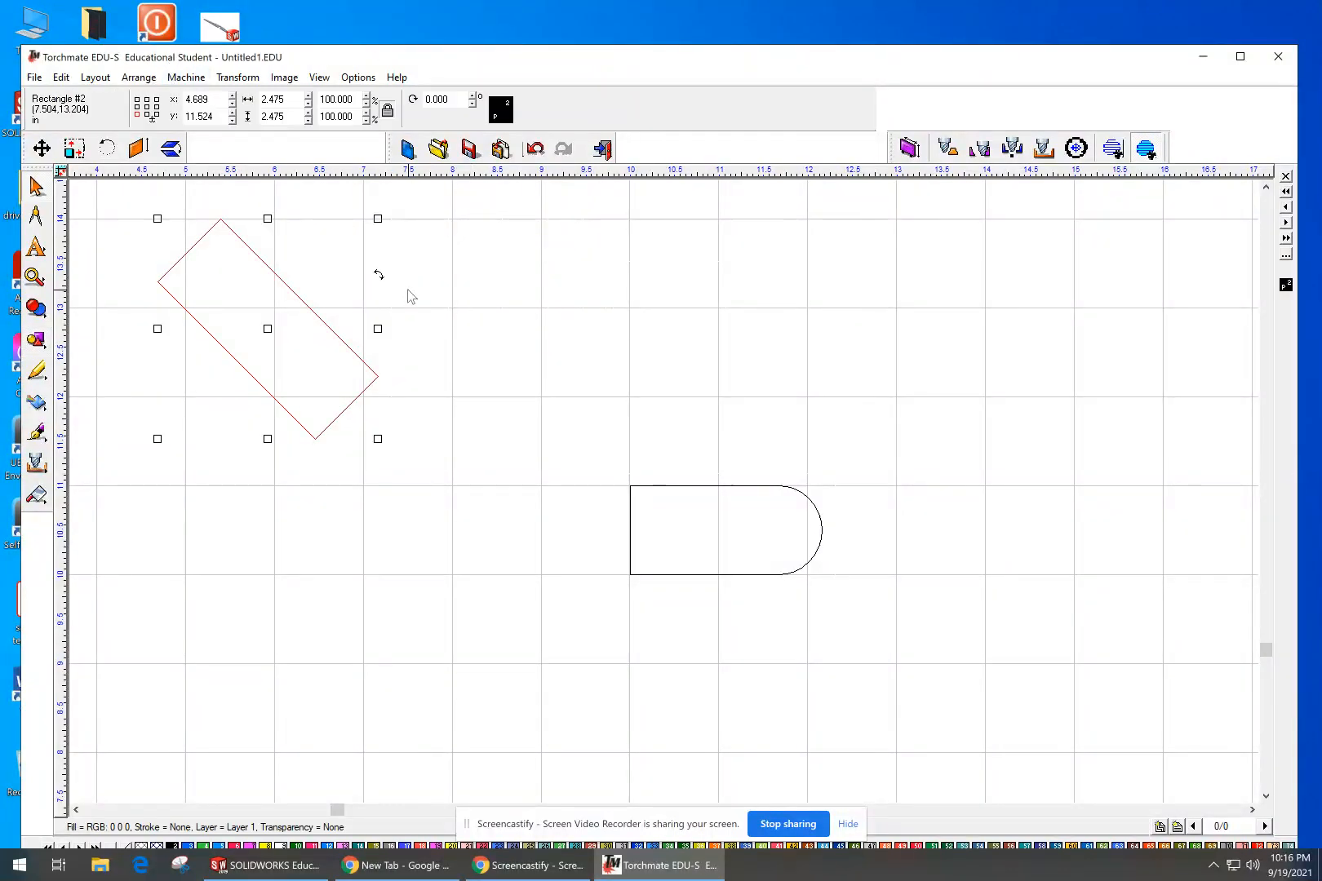
Step: Move the rotated rectangle by its center to just left of the merged shape, at about X 7.25, Y 10.22 in
mouse_move(268, 330)
mouse_down()
mouse_move(498, 448)
mouse_move(259, 367)
mouse_up()
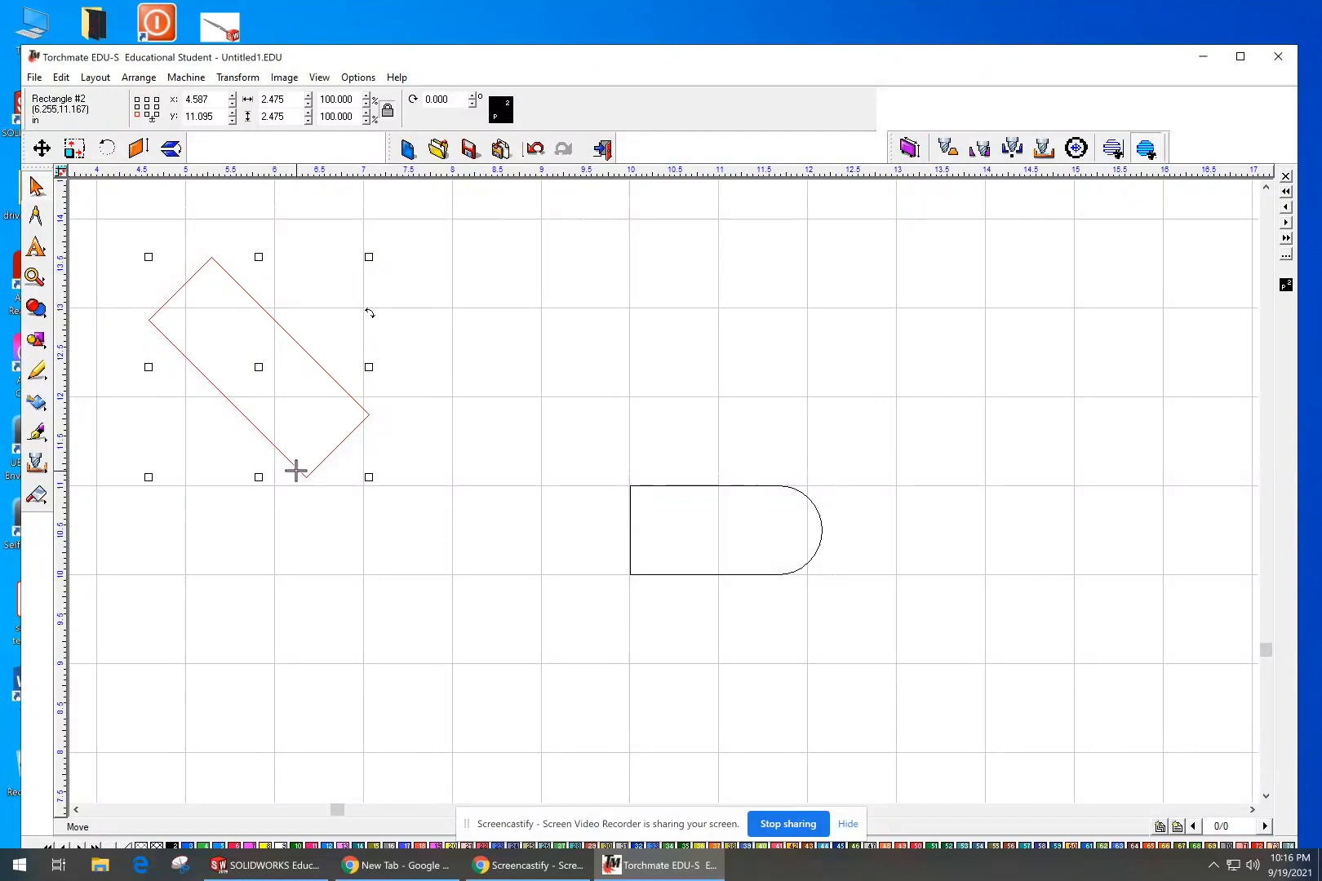
drag(261, 367, 496, 457)
scroll(718, 563, up, 2)
middle_drag(457, 437, 560, 549)
mouse_move(315, 393)
mouse_down()
mouse_move(407, 404)
mouse_move(416, 416)
mouse_move(312, 419)
mouse_move(316, 407)
mouse_move(397, 410)
mouse_move(474, 501)
mouse_move(577, 718)
mouse_move(469, 406)
mouse_move(466, 459)
mouse_move(412, 412)
mouse_move(364, 494)
mouse_move(348, 392)
mouse_move(310, 359)
mouse_move(310, 372)
mouse_up()
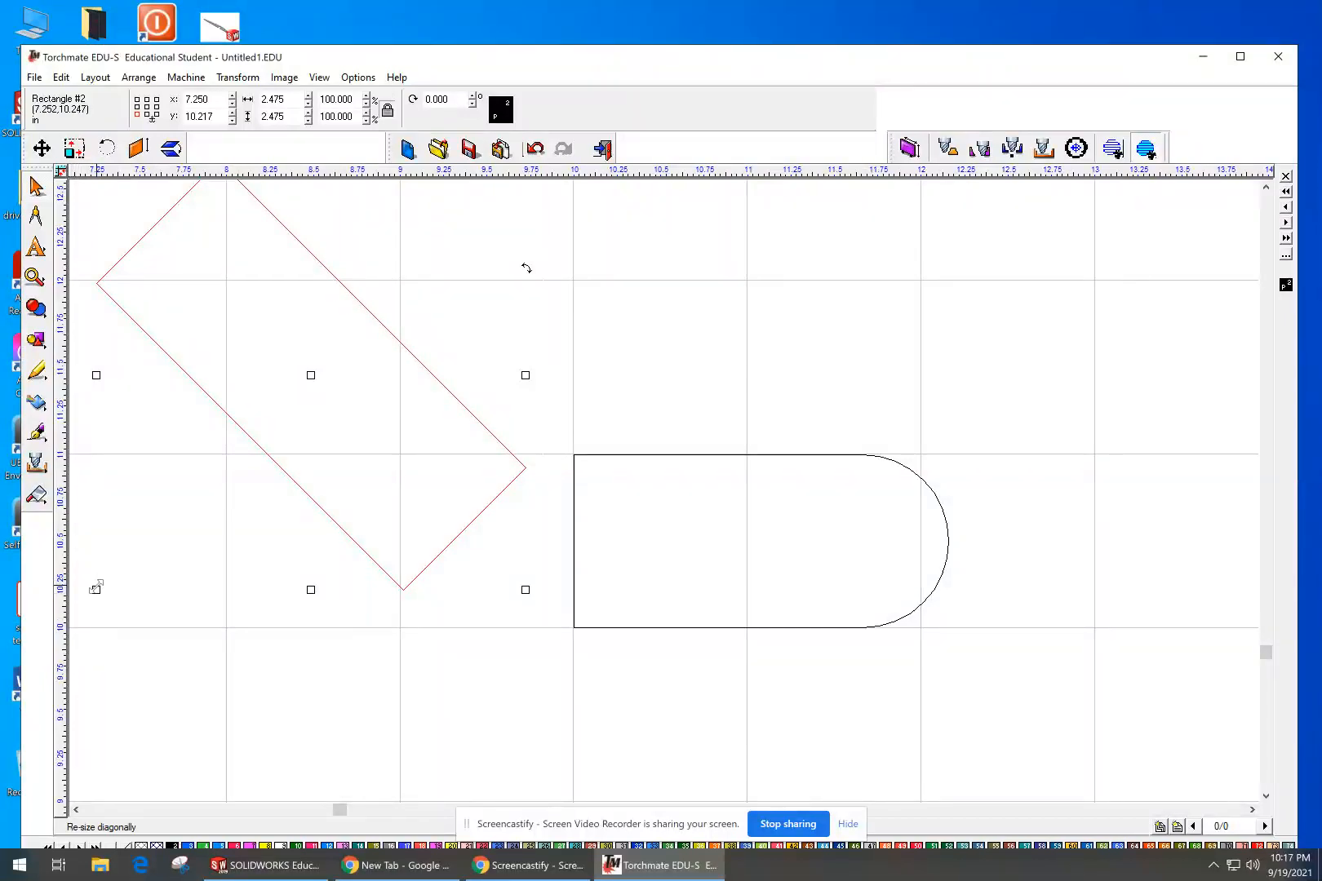
Step: Set the rotated rectangle's Y position to 10 in, level with the merged shape's lower edge
double_click(200, 117)
text(10)
key(Return)
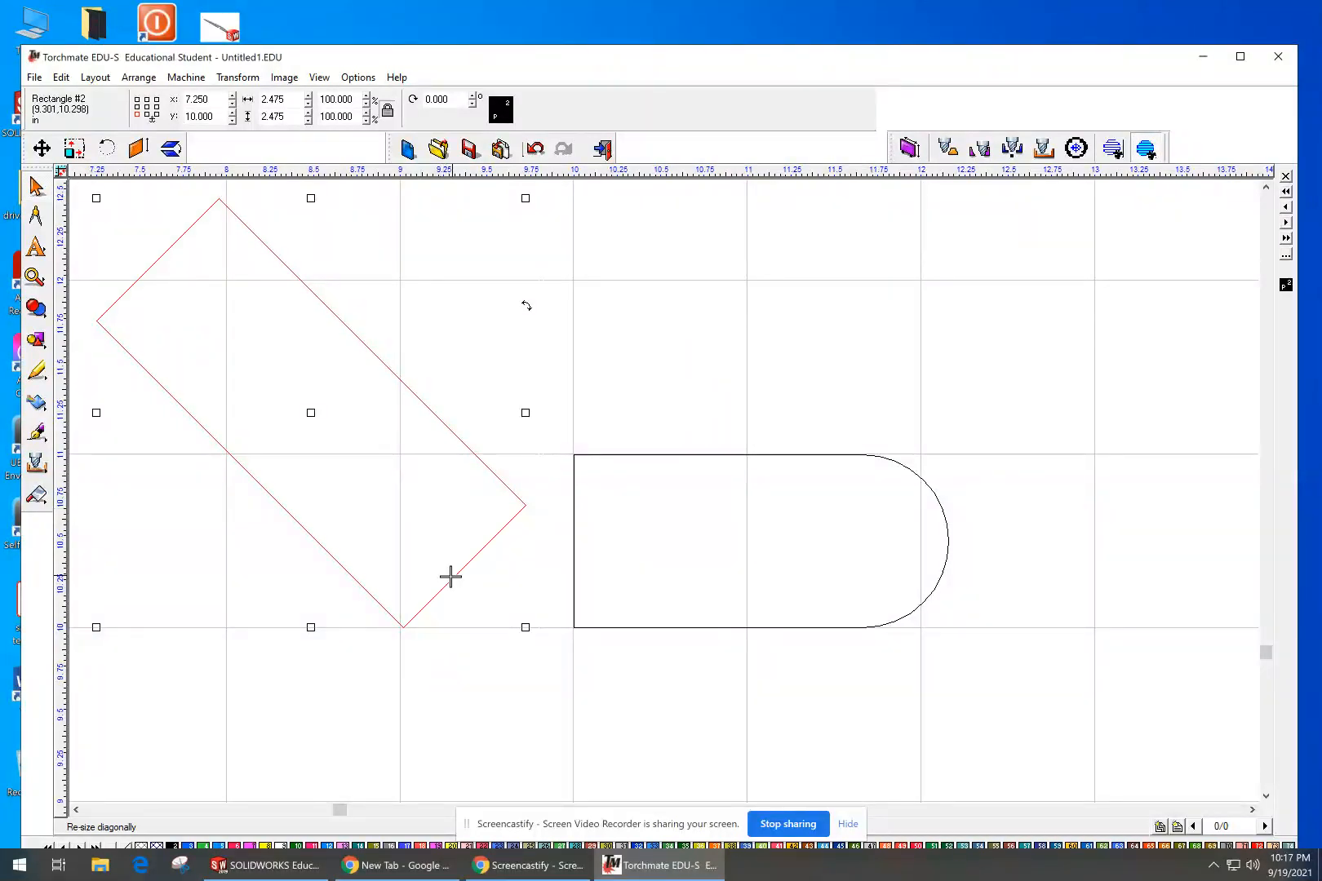
Step: Nudge the rotated rectangle right to about X 8.228 in, so its lowest corner meets the merged shape's lower-left corner
key(Right)
key(Right)
key(Right)
key(Right)
key(Right)
key(Right)
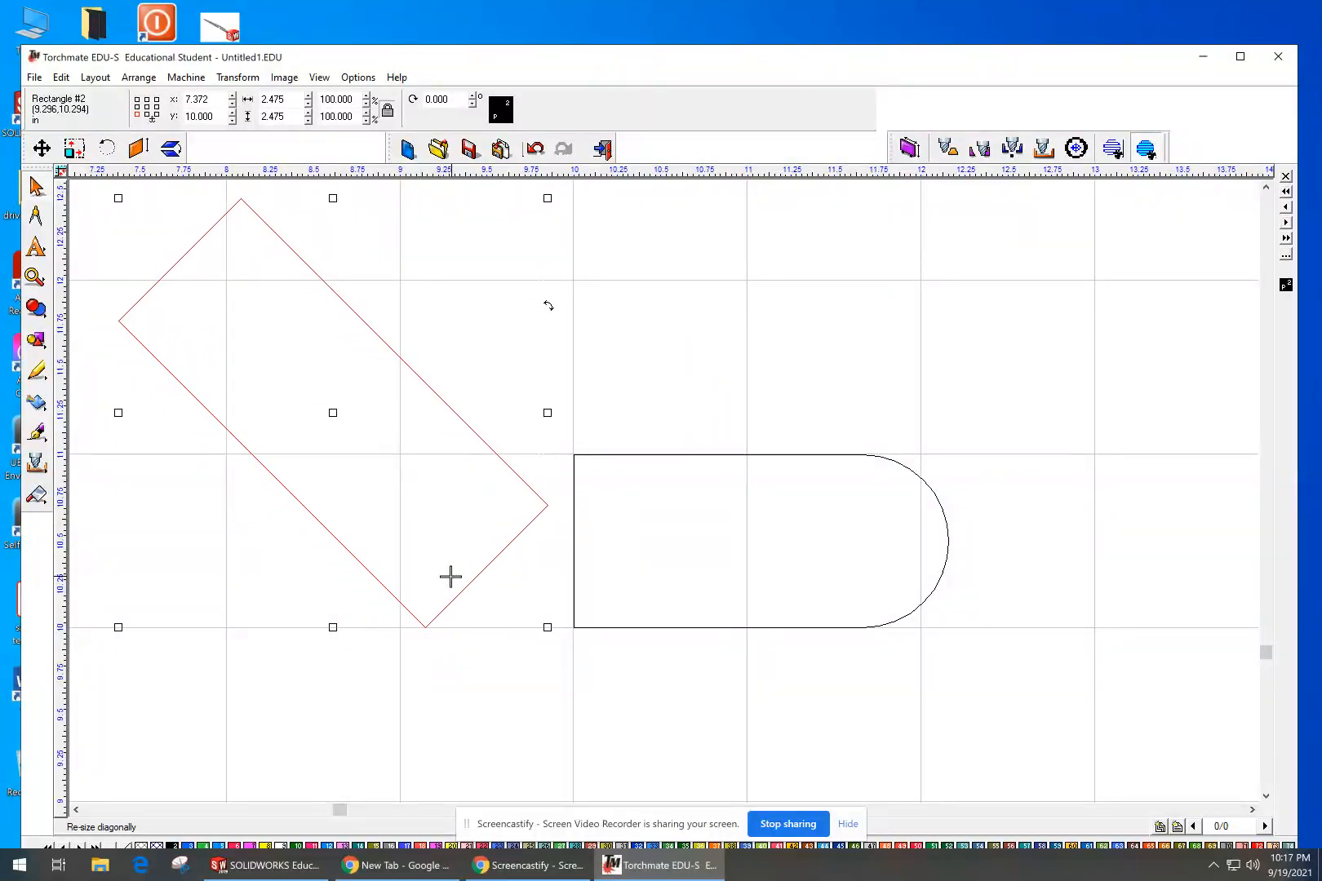
key(Right)
key(Right)
key(Right)
key(Right)
key(Right)
key(Right)
key(Right)
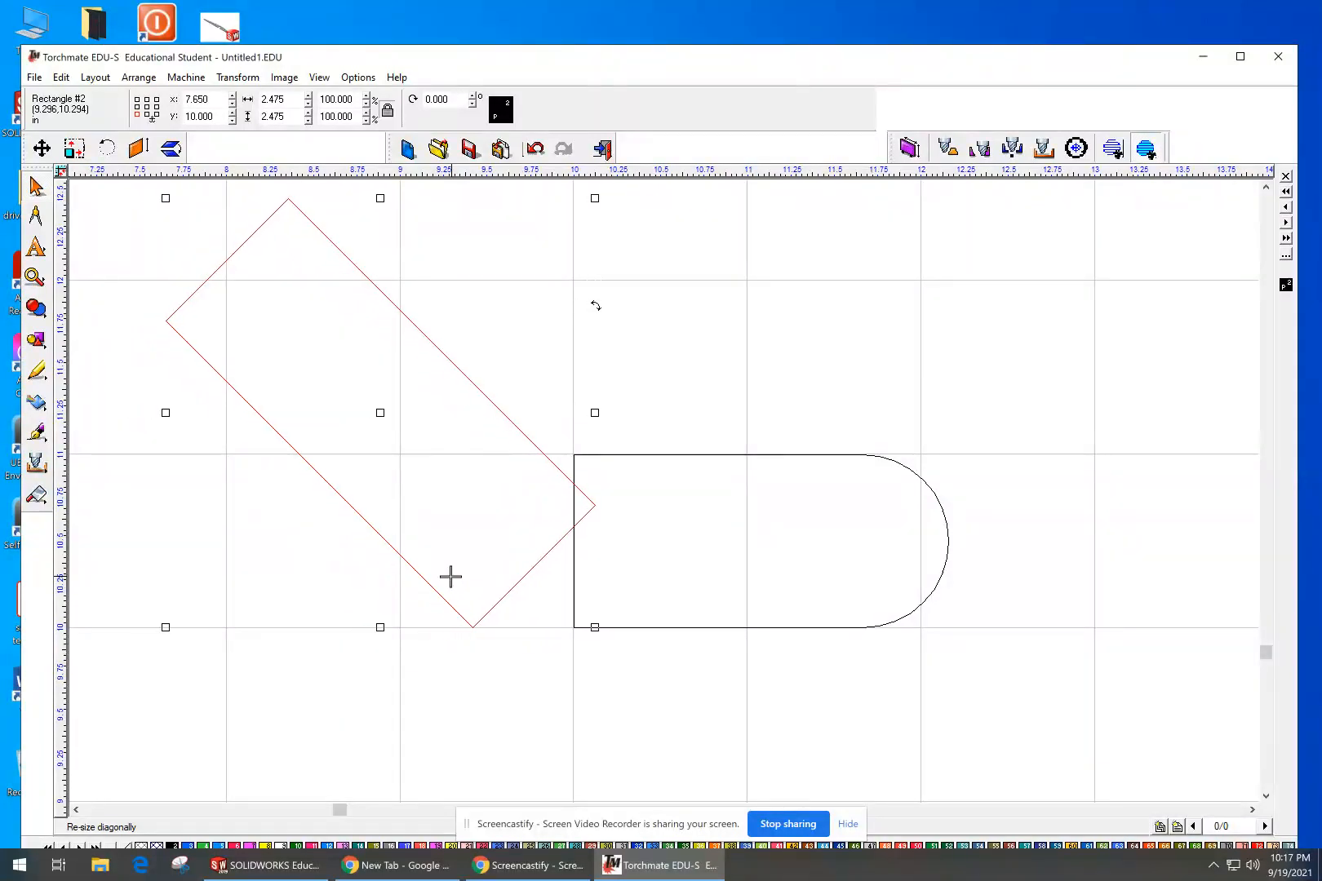
key(Right)
key(Right)
key(Right)
key(Right)
key(Right)
key(Right)
key(Right)
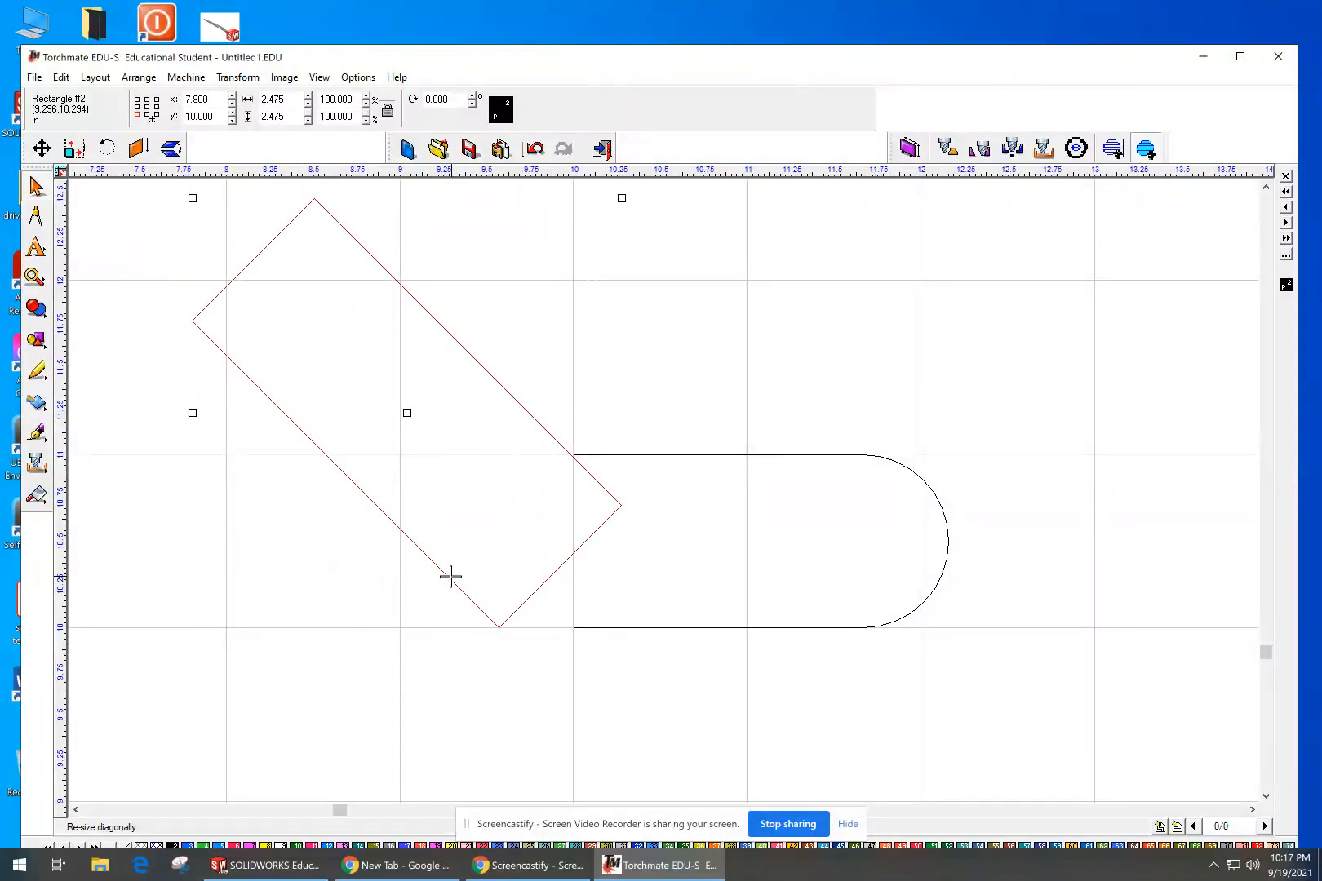
key(Right)
key(Right)
key(Right)
key(Right)
key(Right)
key(Right)
key(Right)
key(Right)
key(Right)
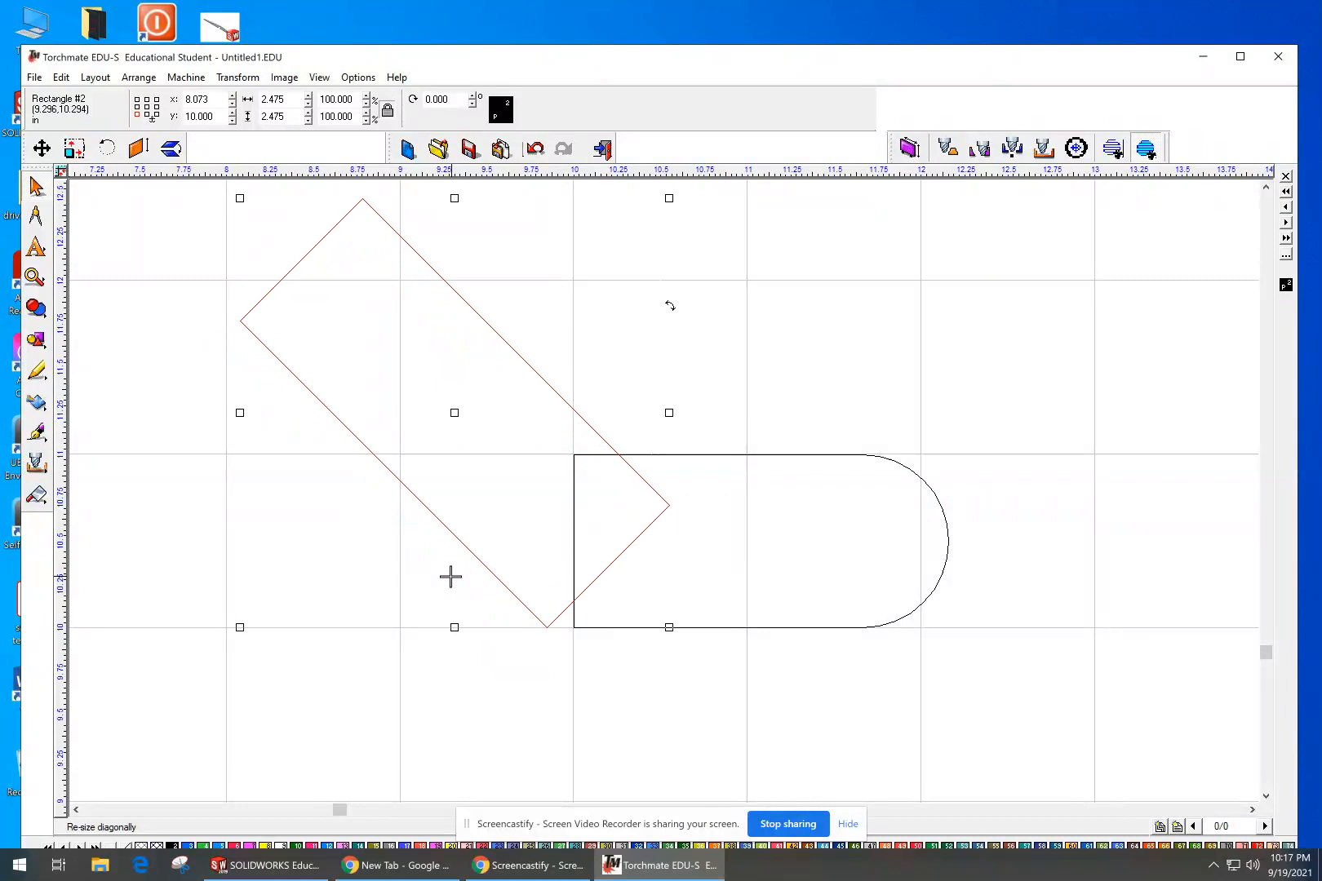
key(Right)
key(Right)
key(Right)
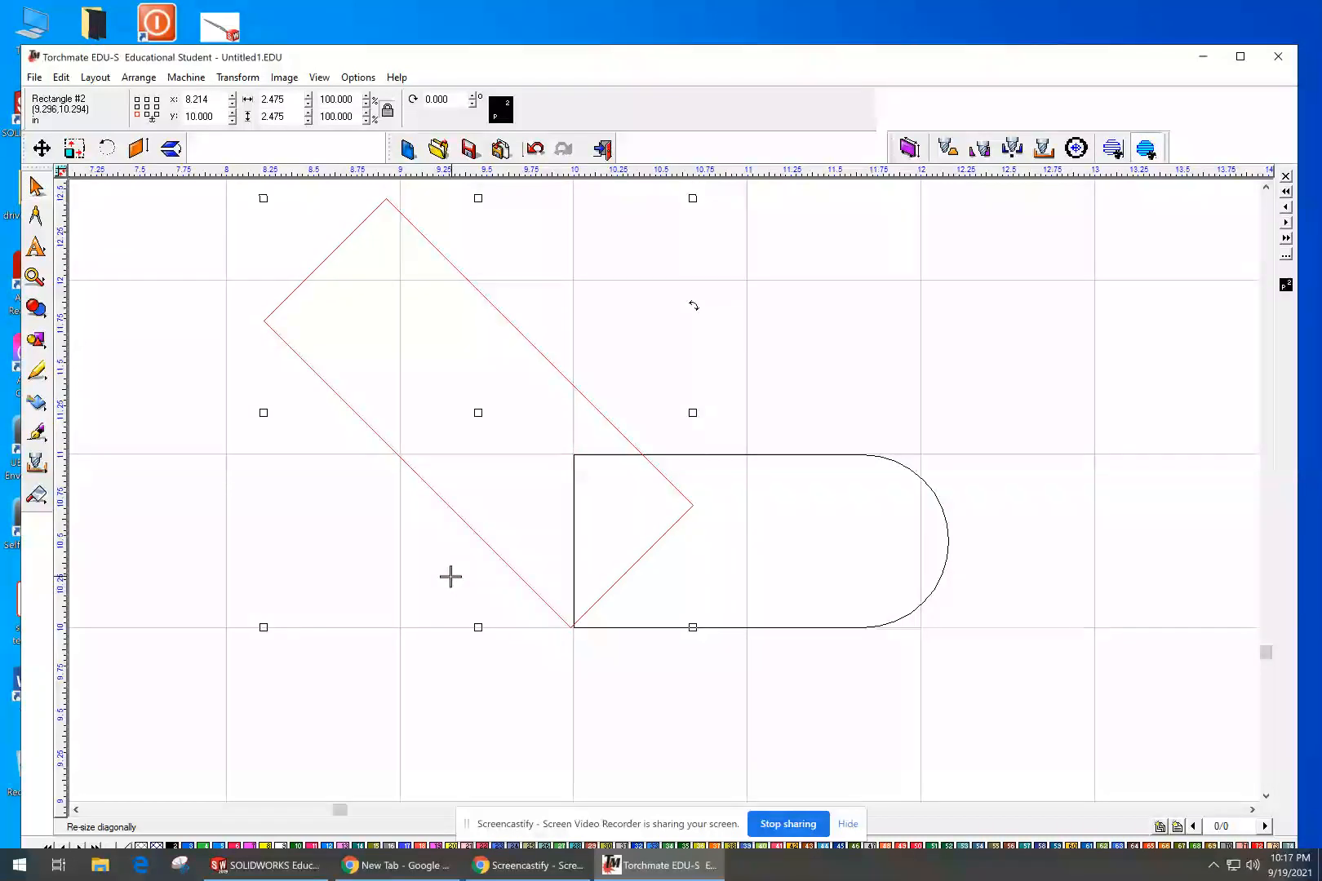
key(Right)
key(Right)
key(Right)
key(Left)
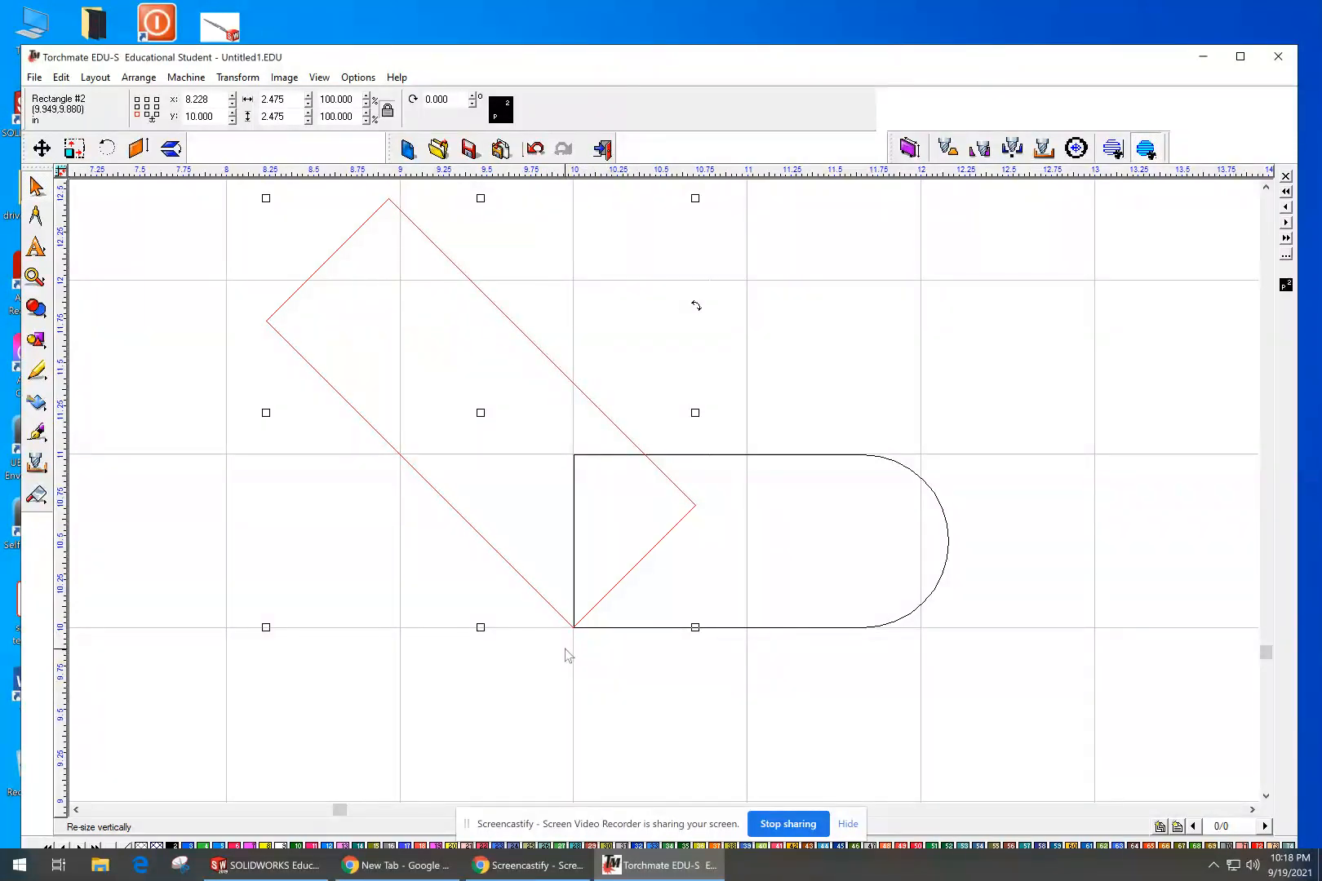
Step: Try the rectangle slightly to either side of the shared corner, between about X 8.251 and 8.157 in, and return it to X 8.228
key(Right)
key(Right)
key(Right)
key(Right)
key(Right)
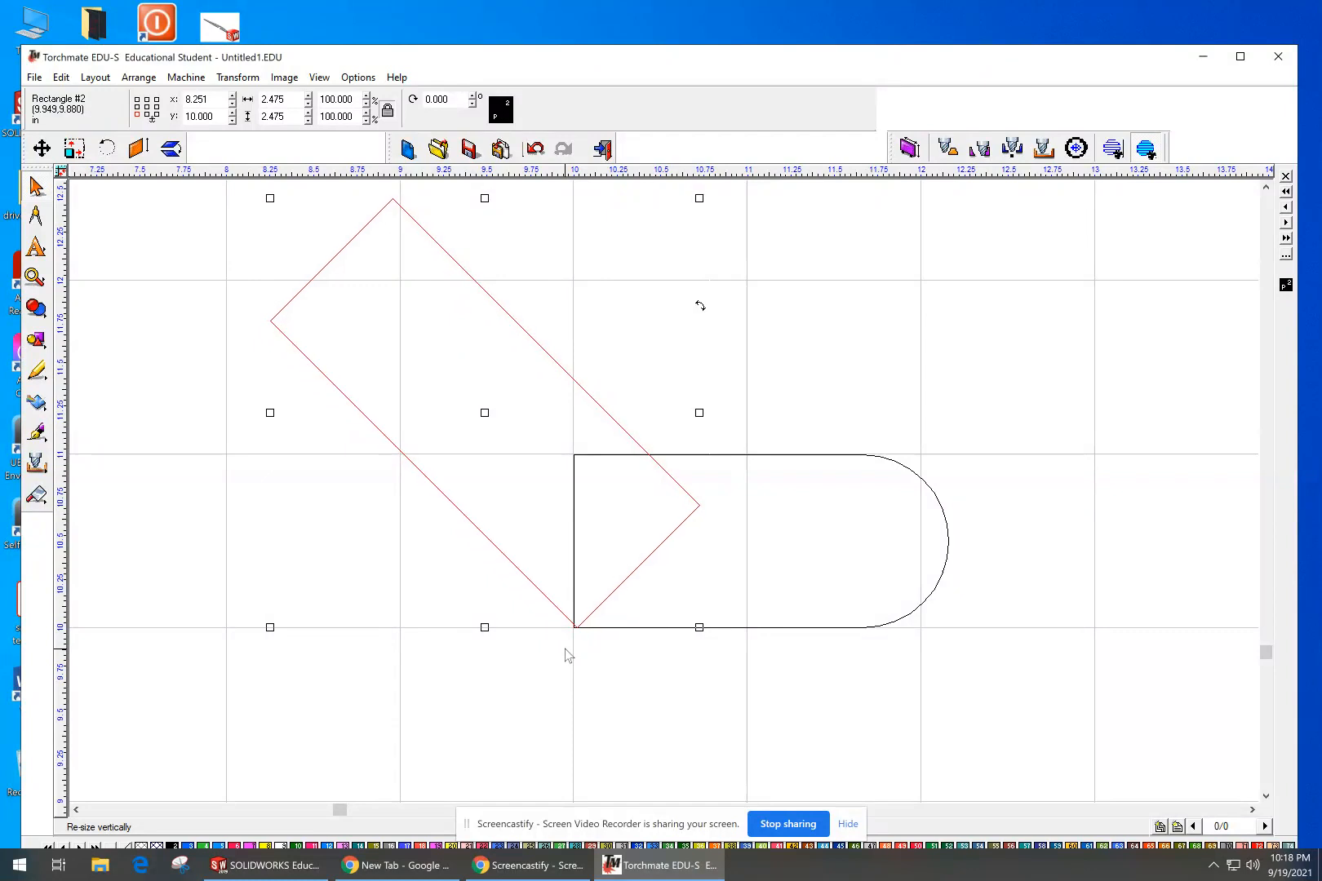
key(Left)
key(Left)
key(Left)
key(Left)
key(Left)
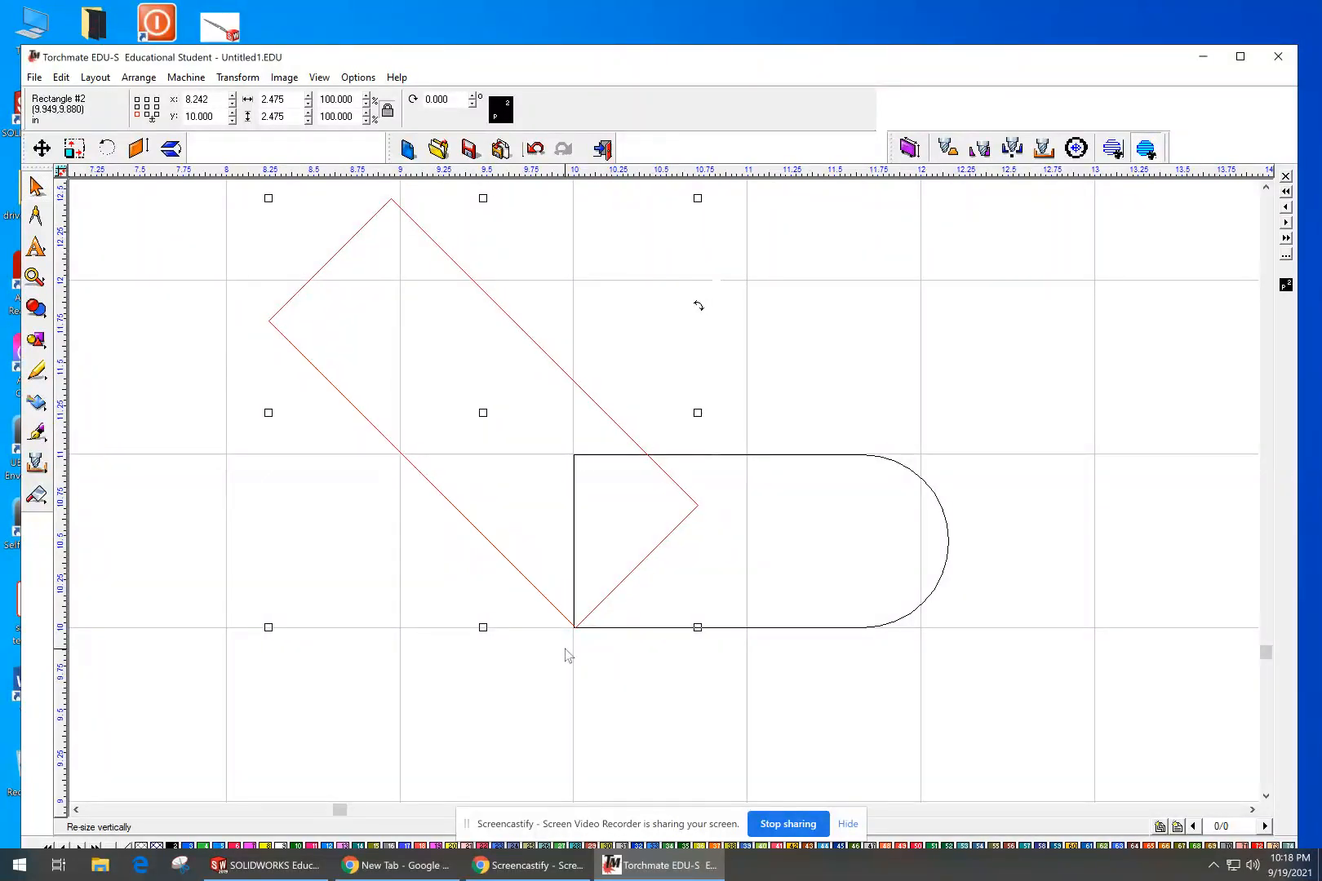
key(Left)
key(Left)
key(Left)
key(Left)
key(Left)
key(Left)
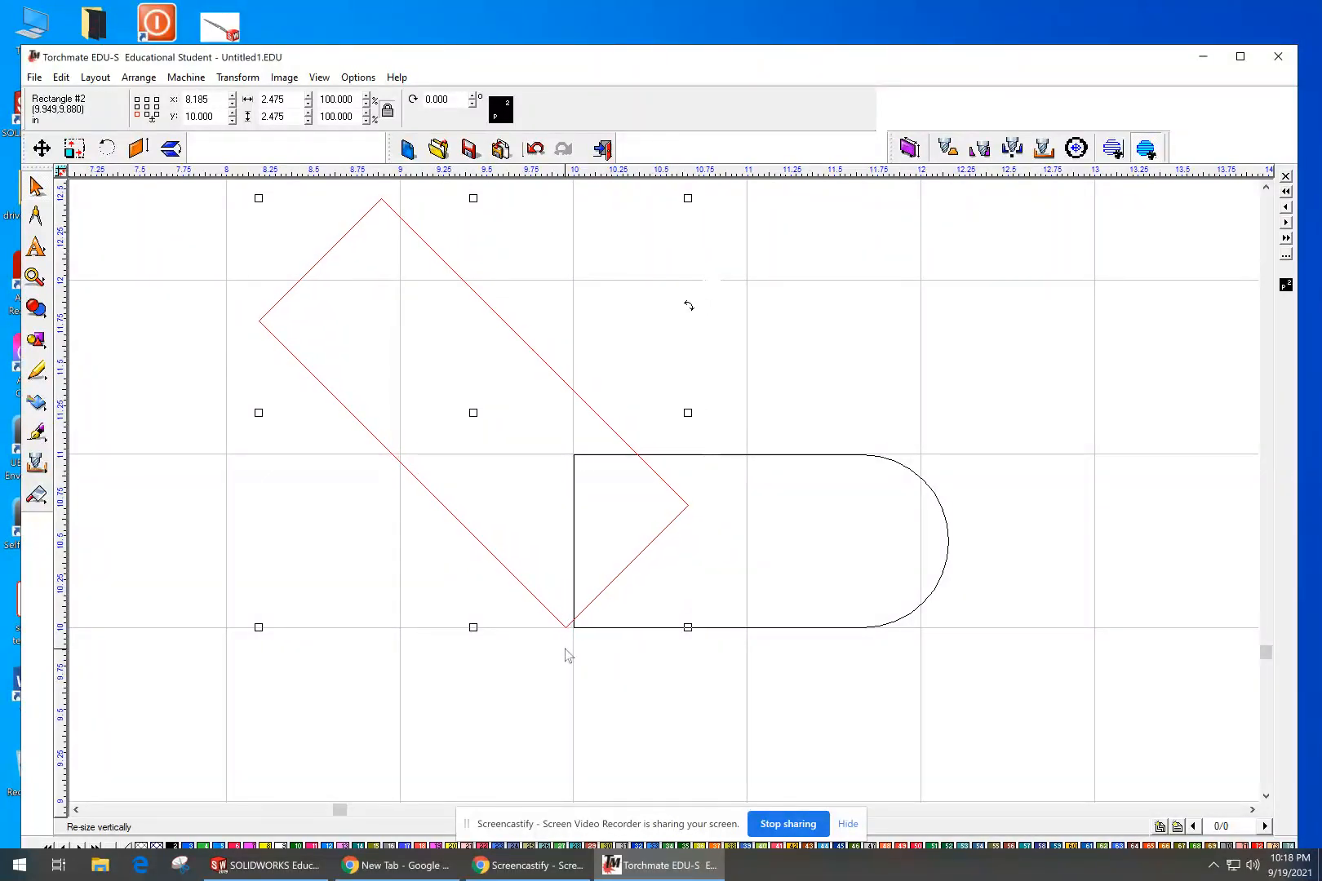
key(Left)
key(Left)
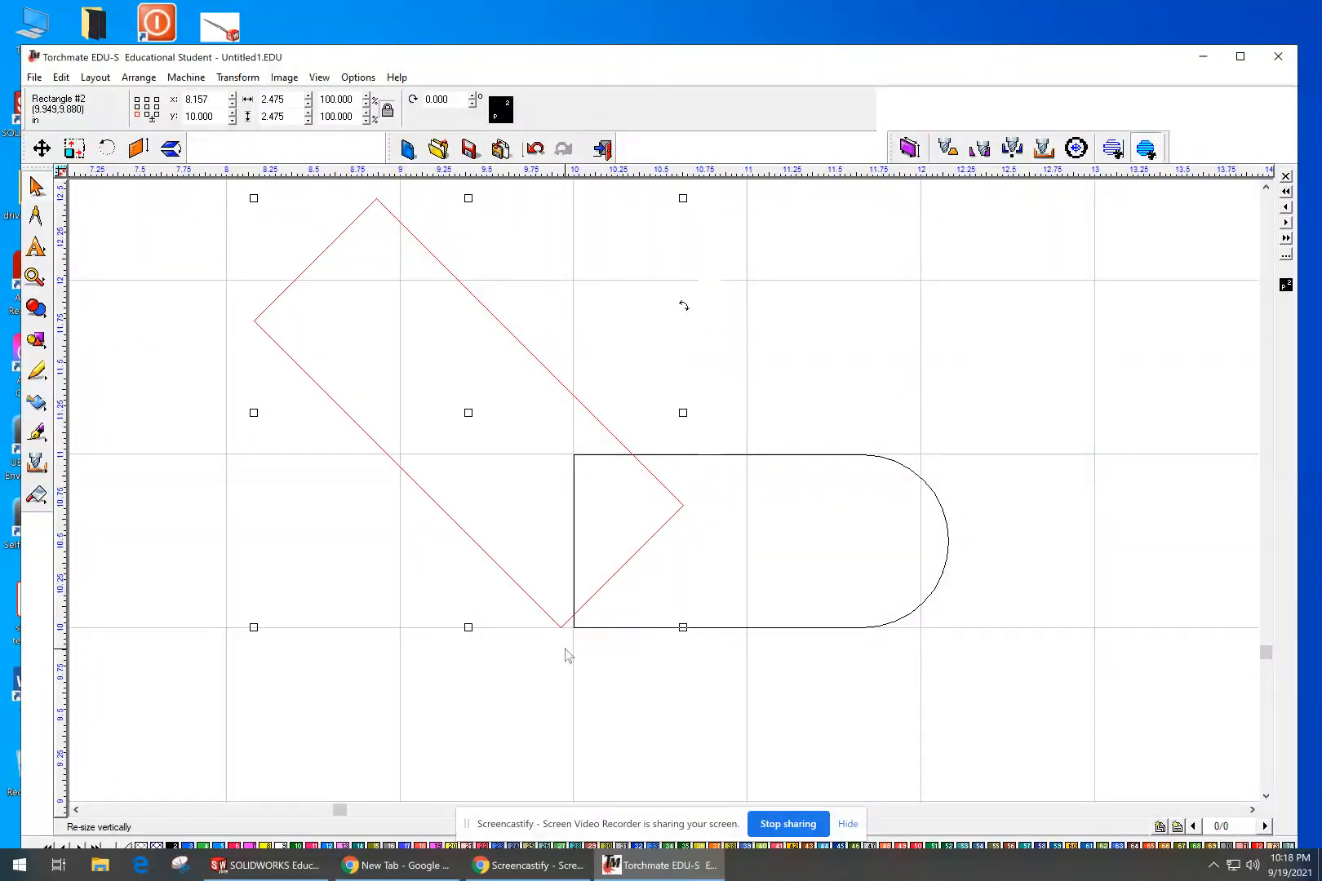
key(Right)
key(Right)
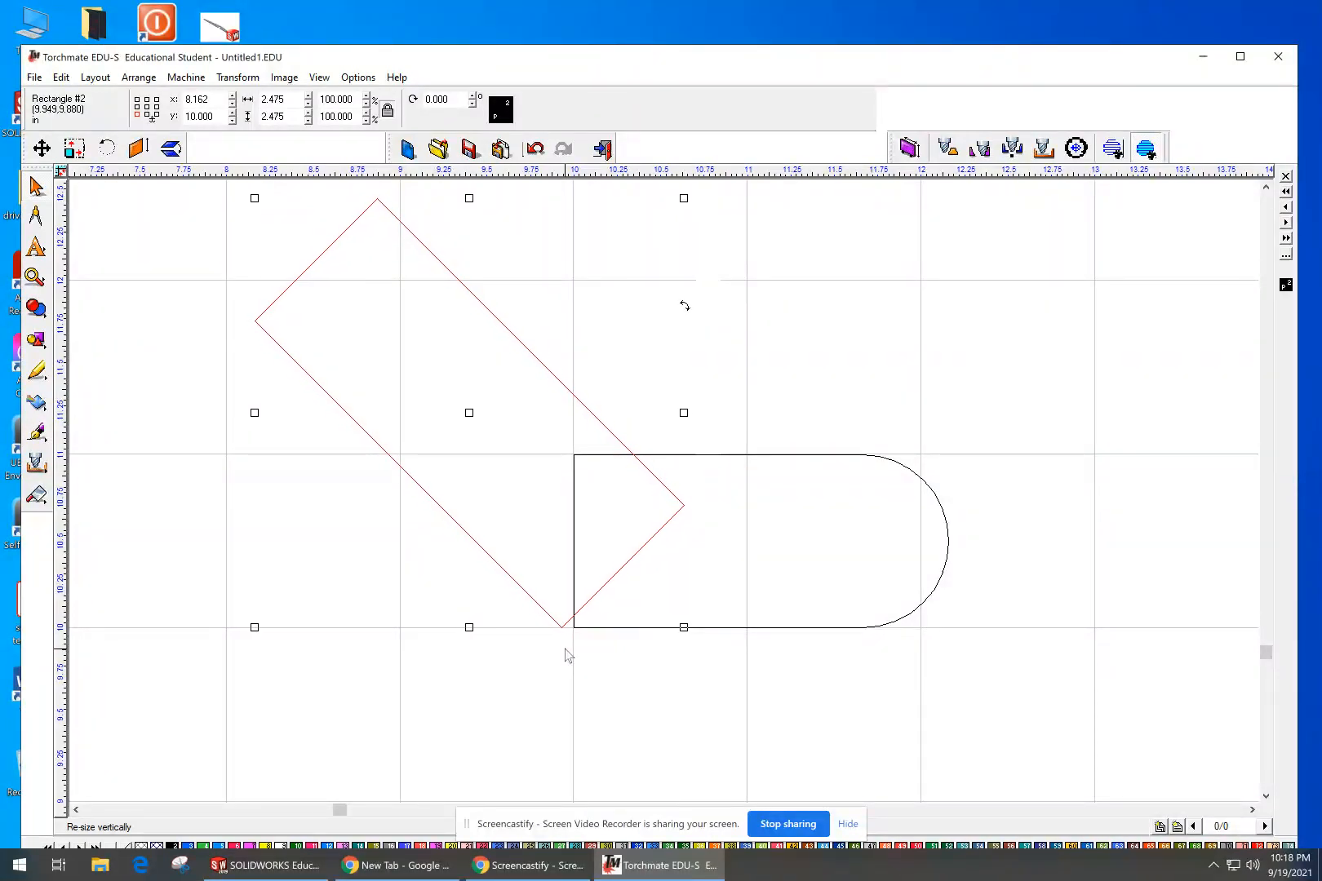
key(Right)
key(Right)
key(Right)
key(Right)
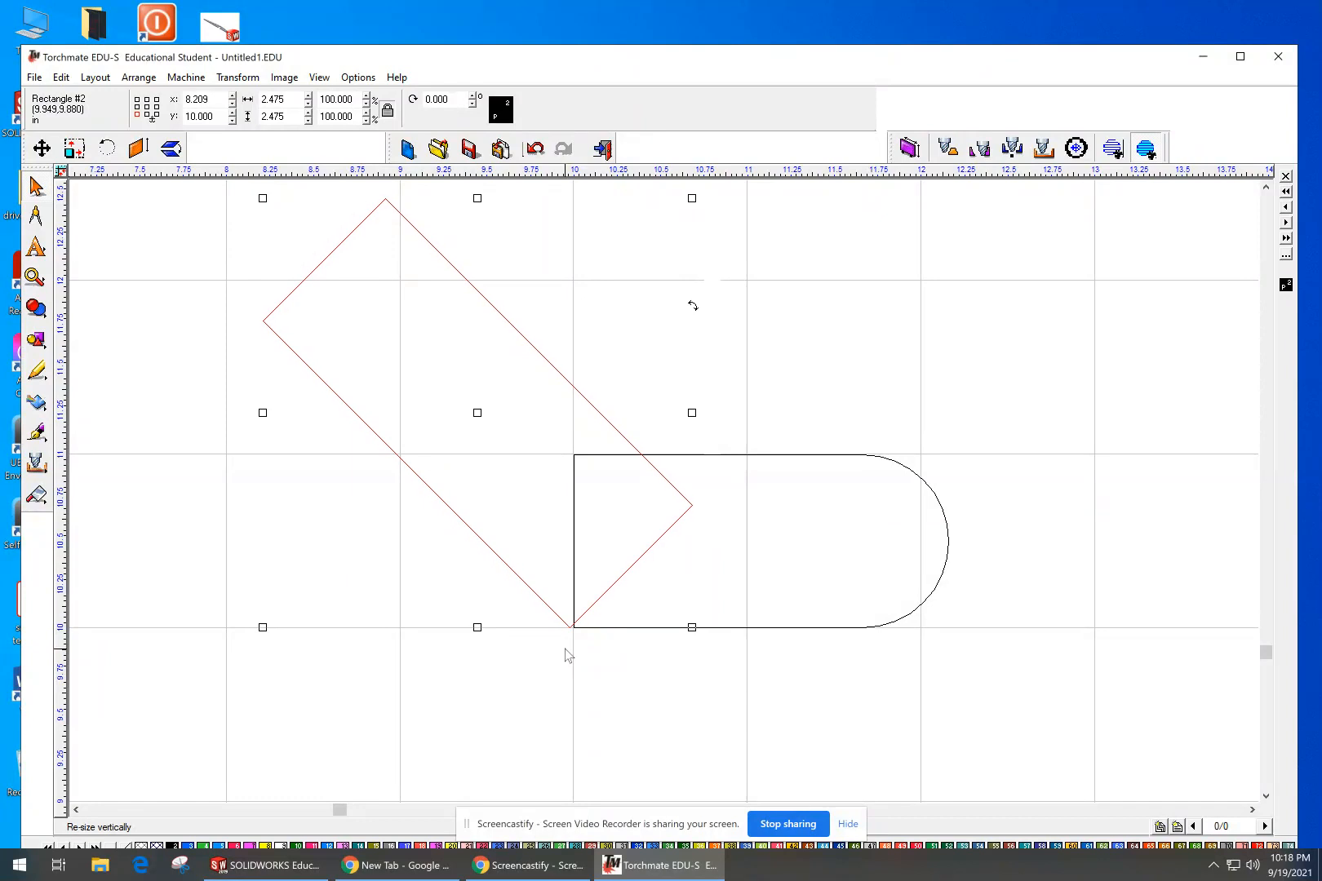
key(Right)
key(Right)
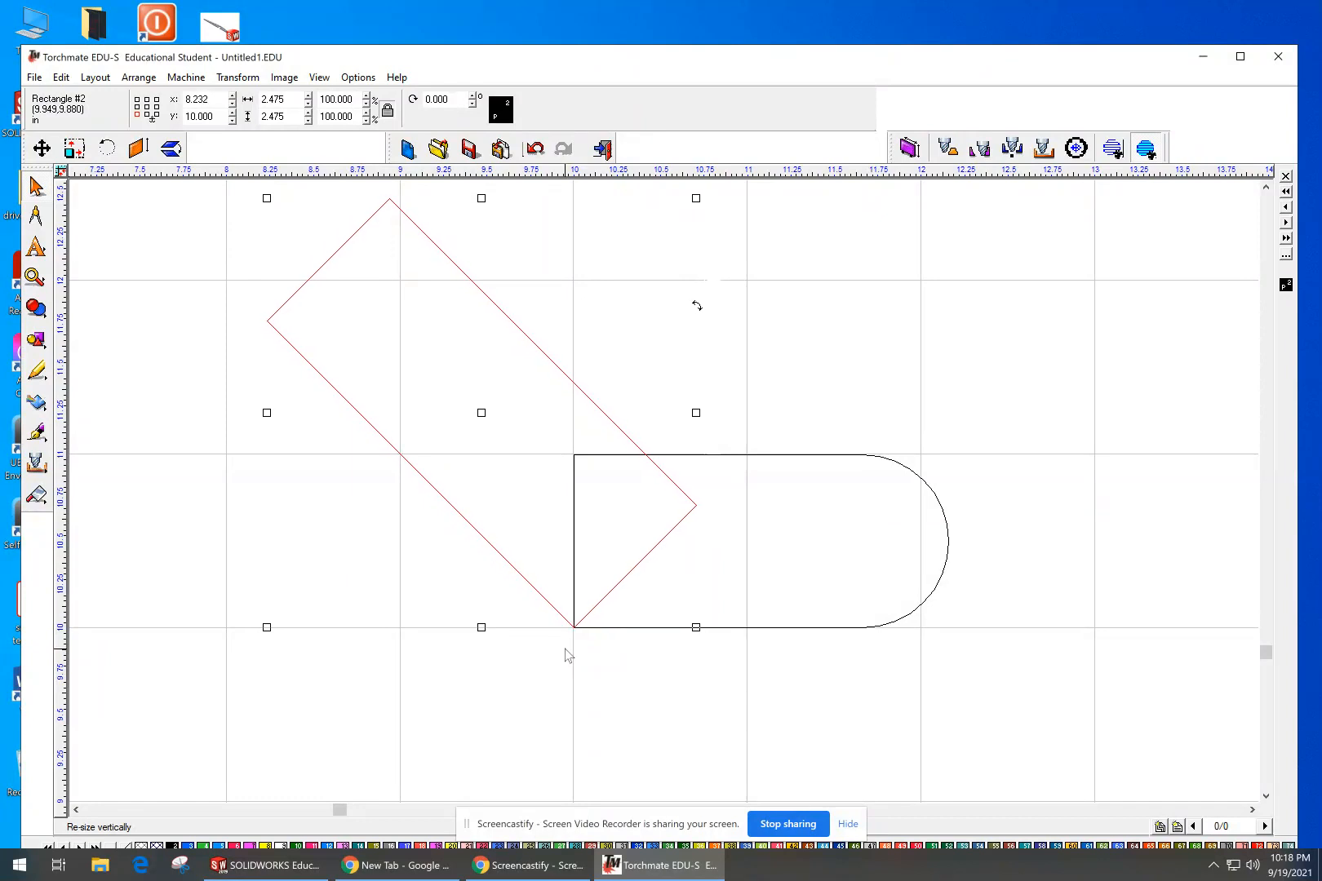
key(Left)
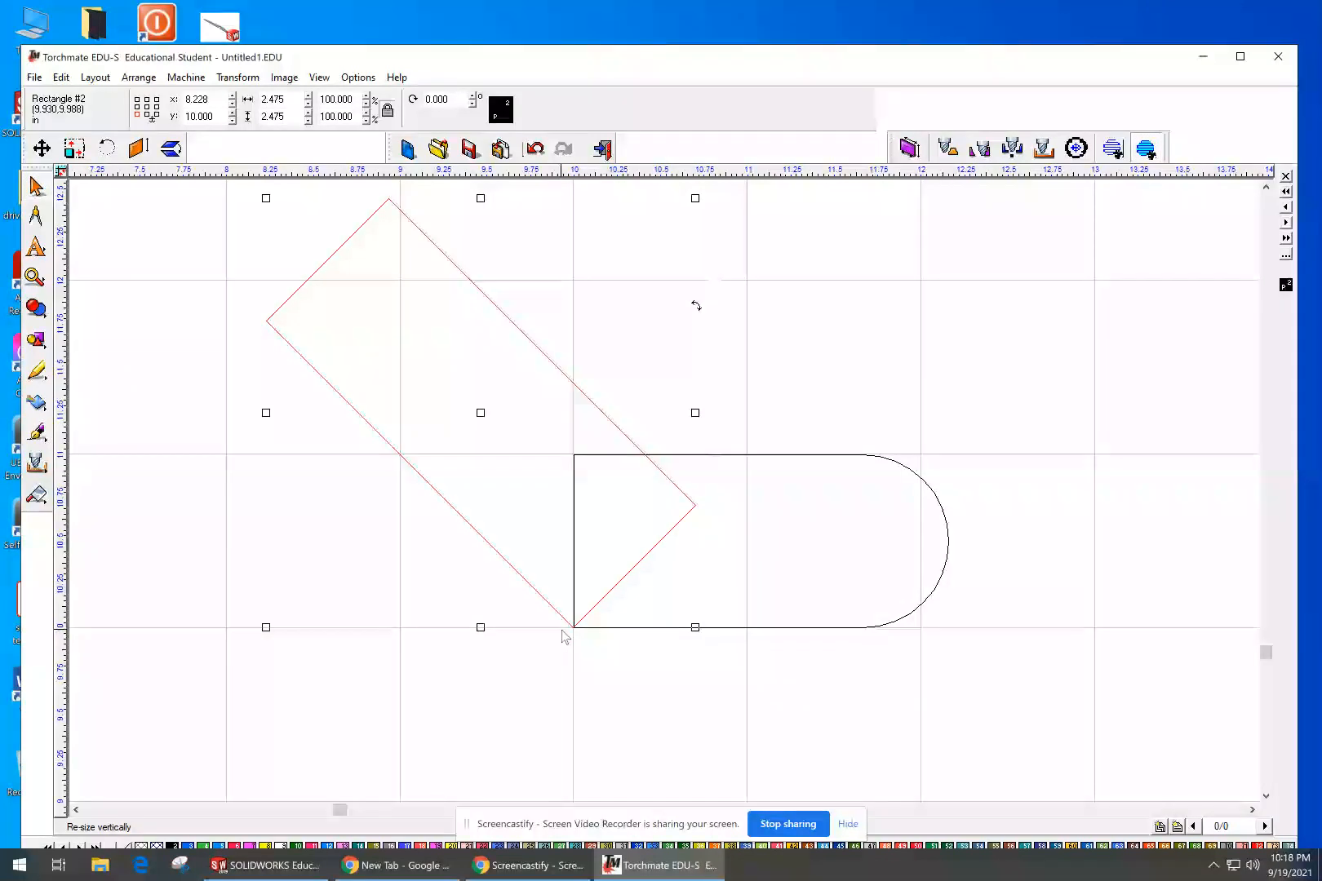
Step: Merge the rotated rectangle and the round-ended shape into one outline and deselect it
click(806, 361)
scroll(795, 403, down, 2)
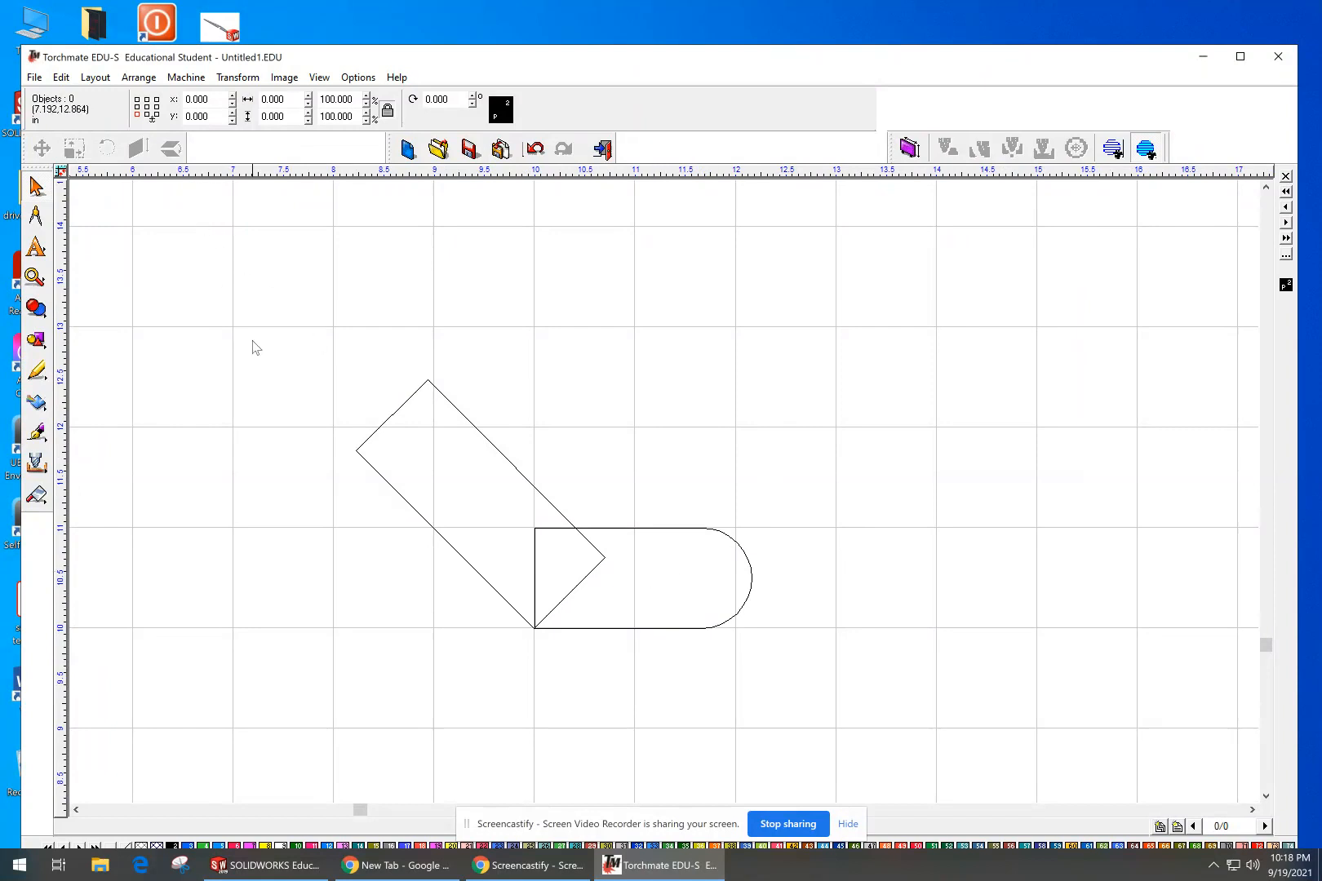
drag(284, 312, 818, 690)
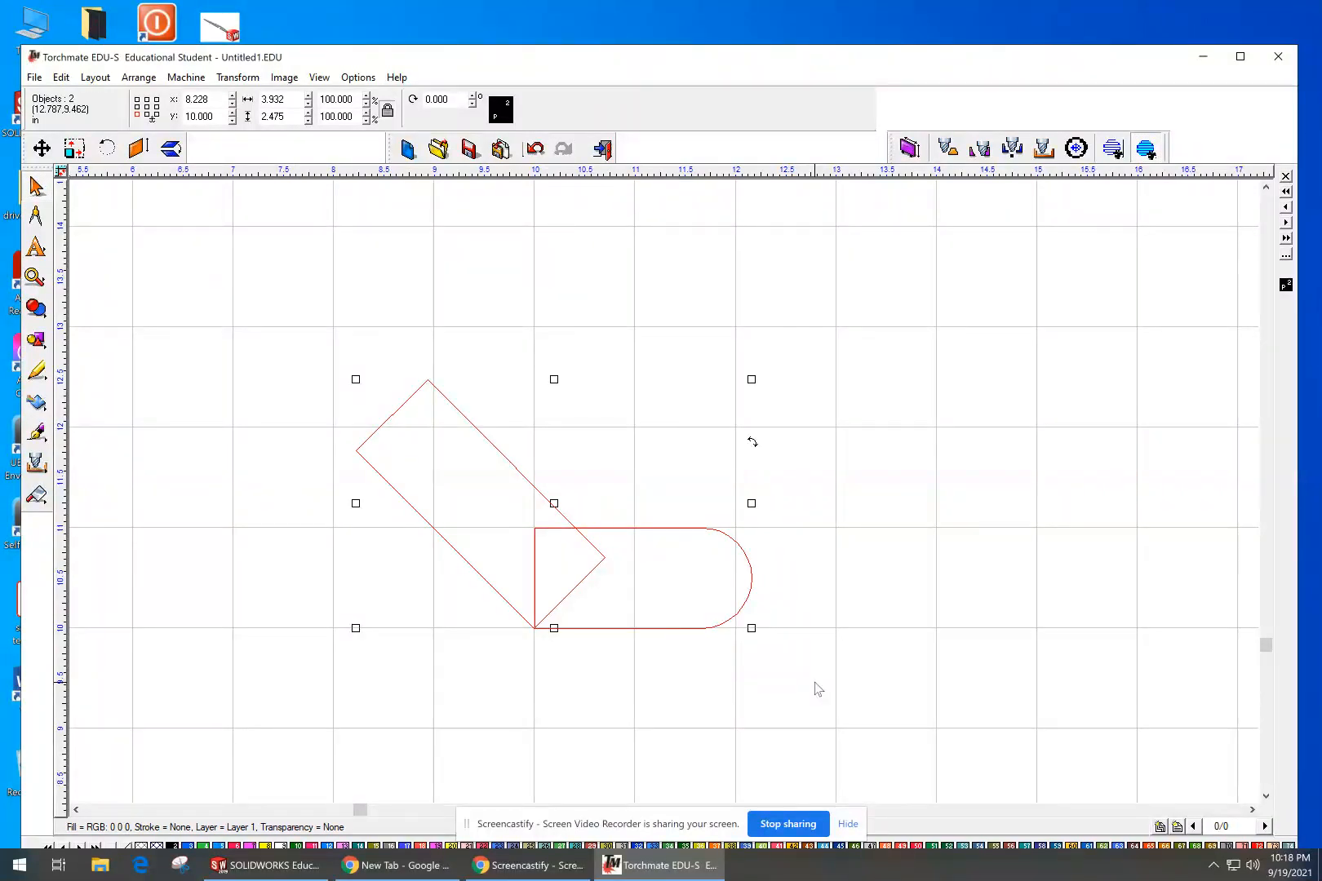
click(36, 307)
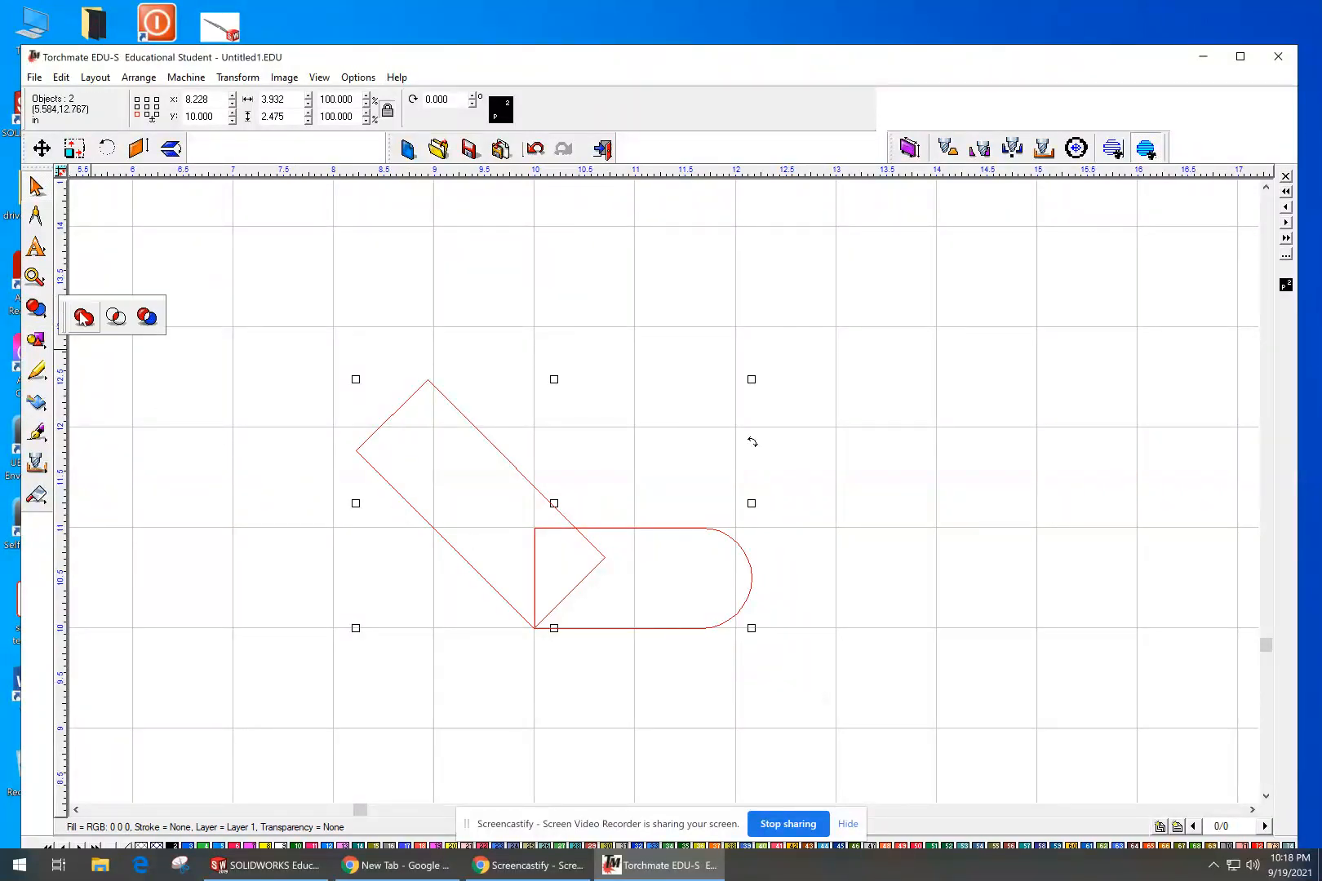
click(83, 317)
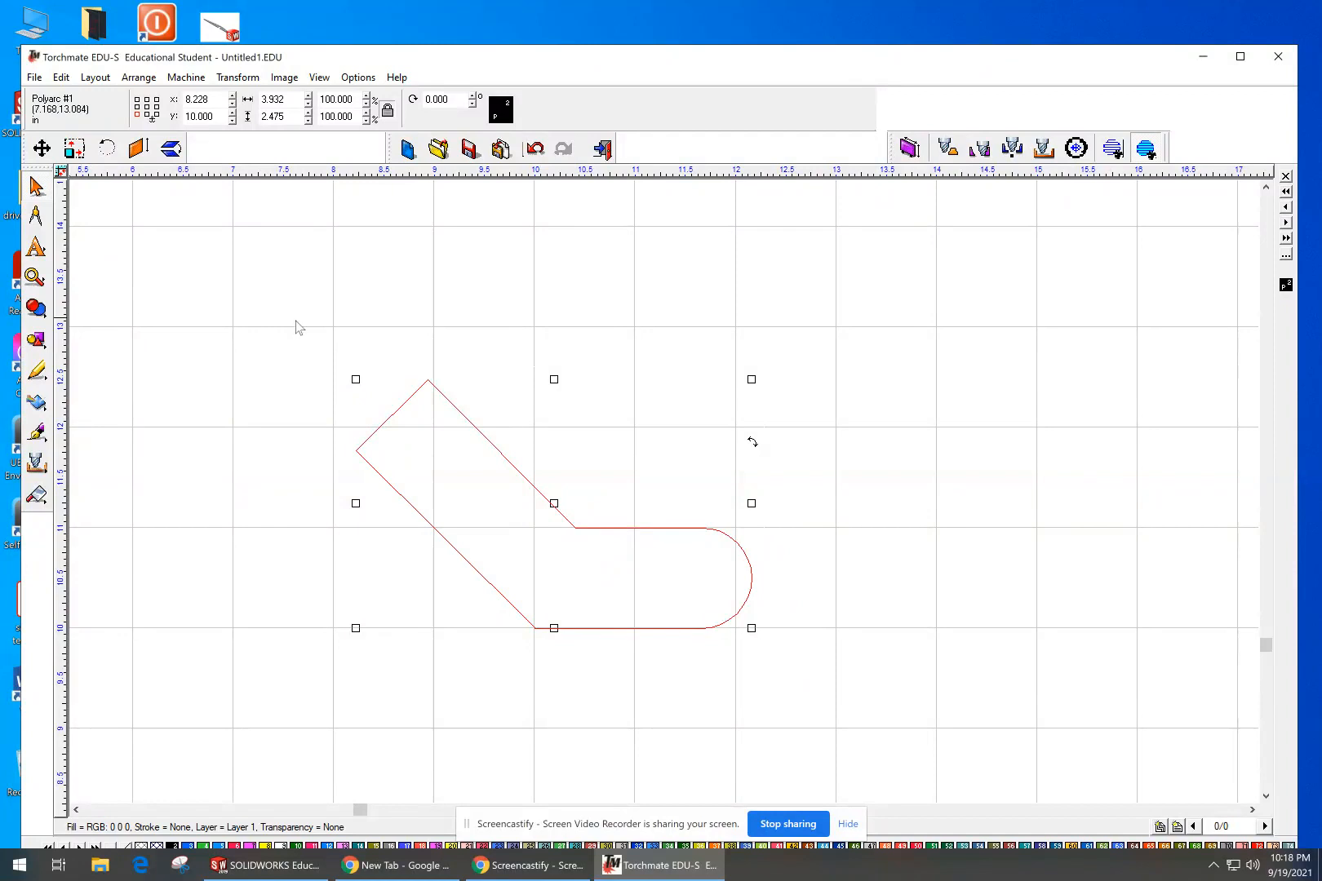
click(397, 333)
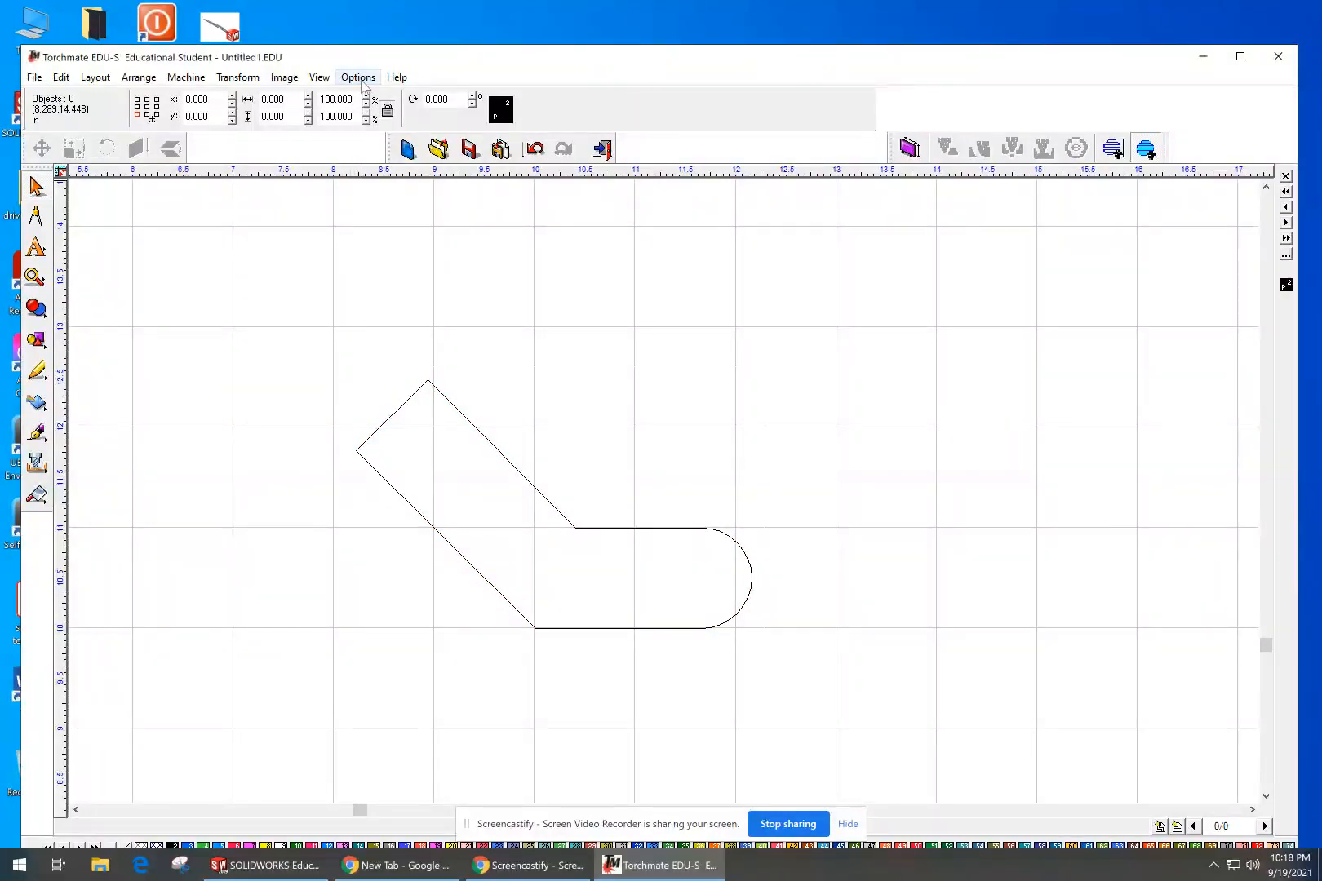
Step: Turn on Show Fill and check the merged part by selecting and deselecting it
click(320, 78)
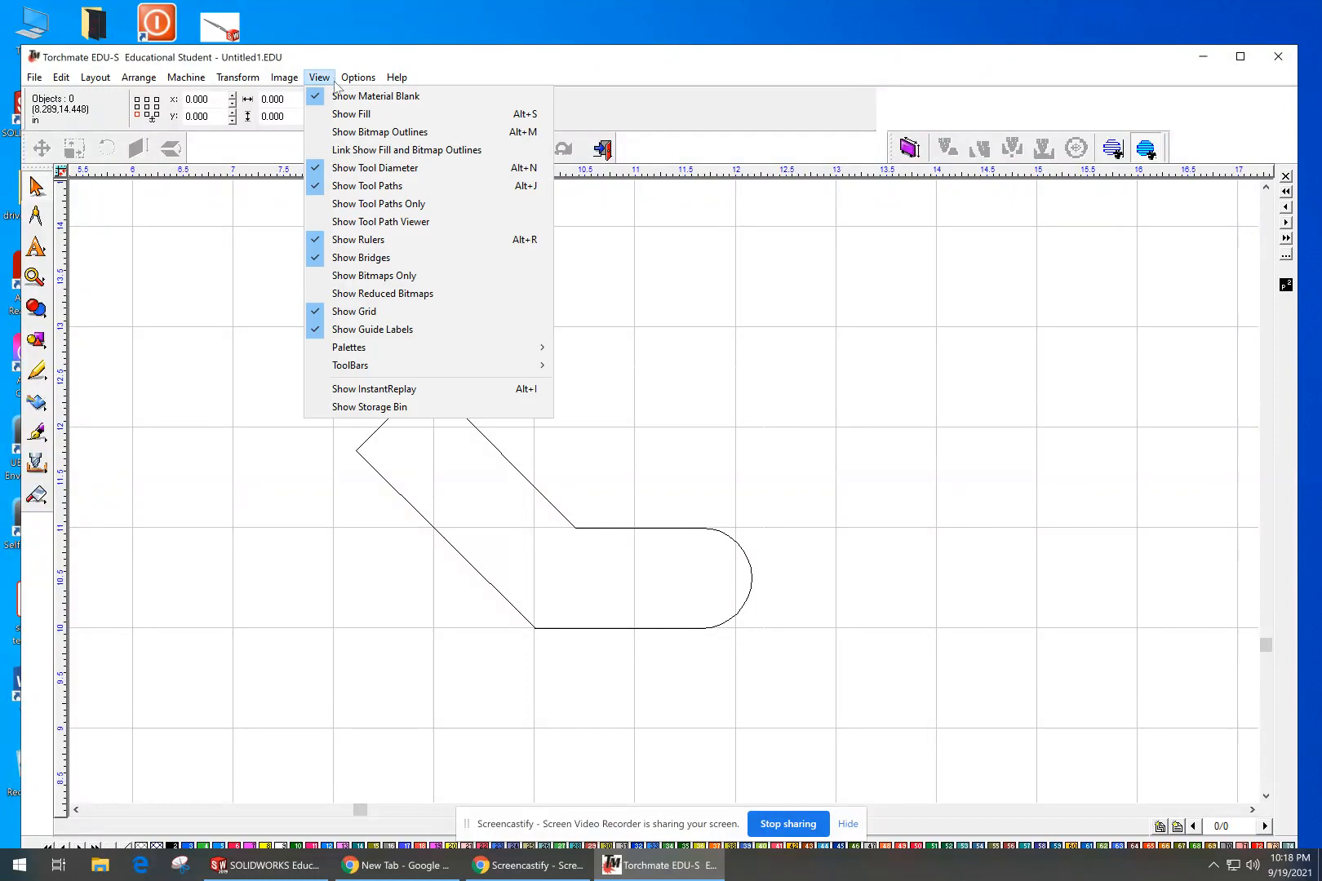
click(340, 114)
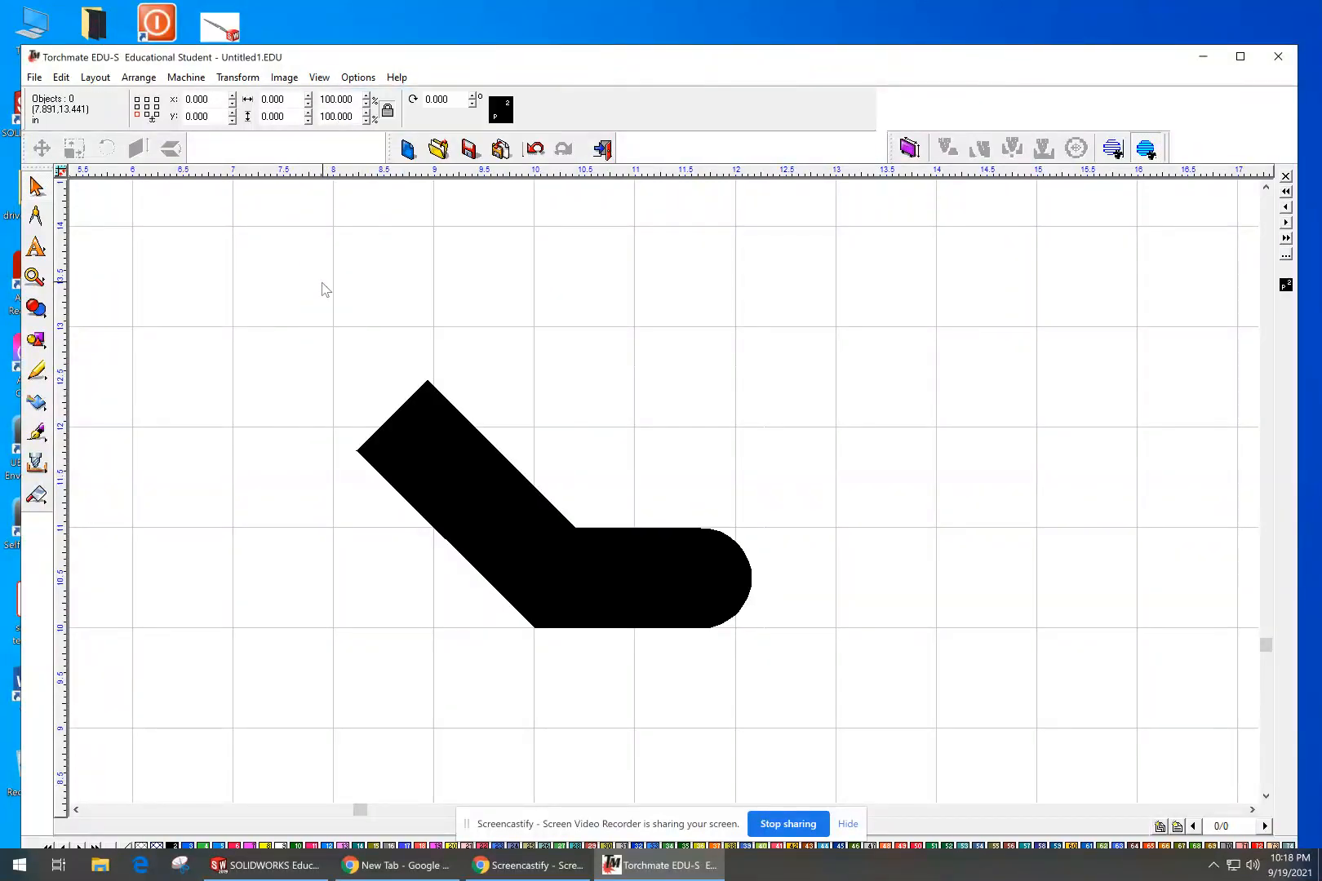
click(531, 530)
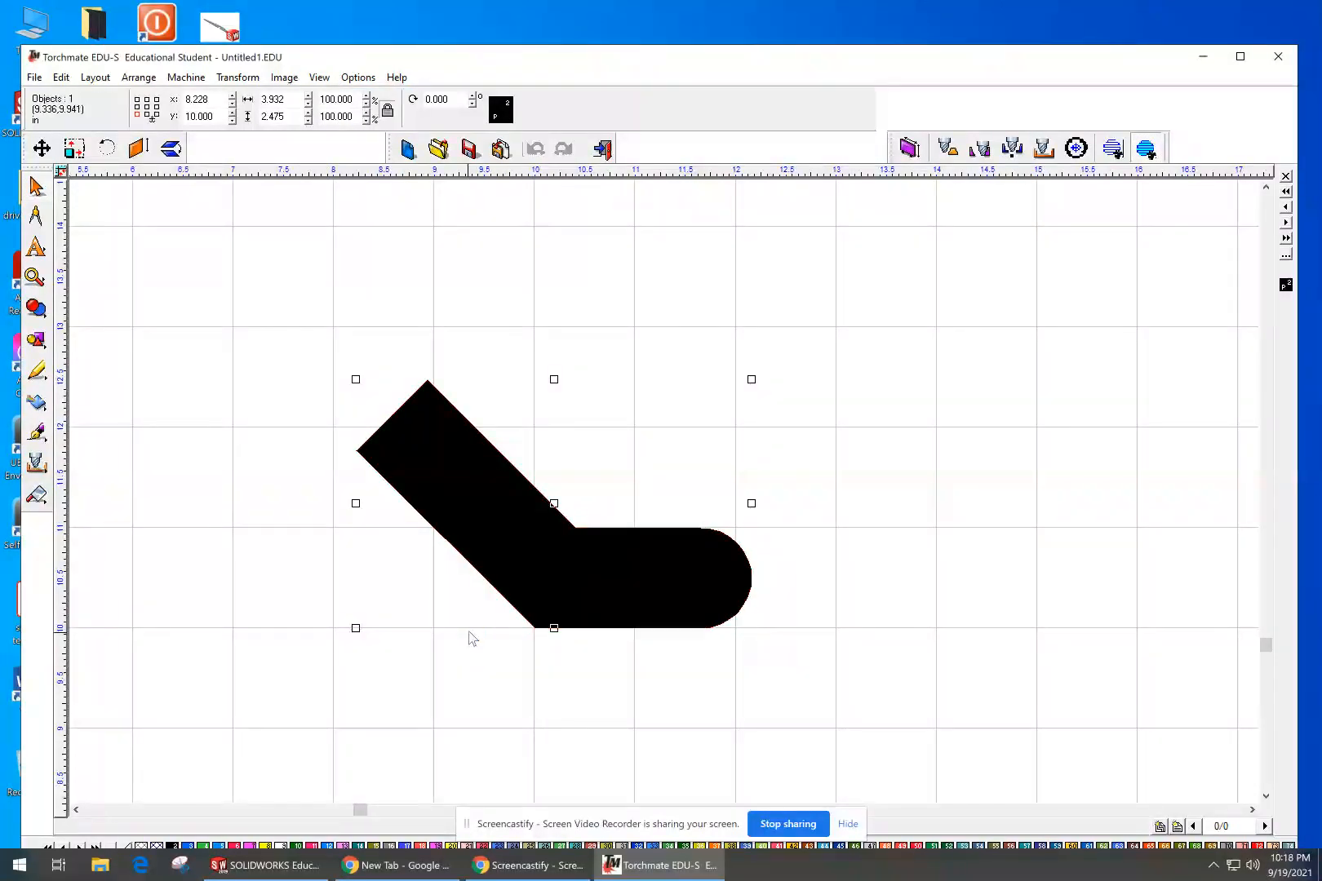
click(425, 699)
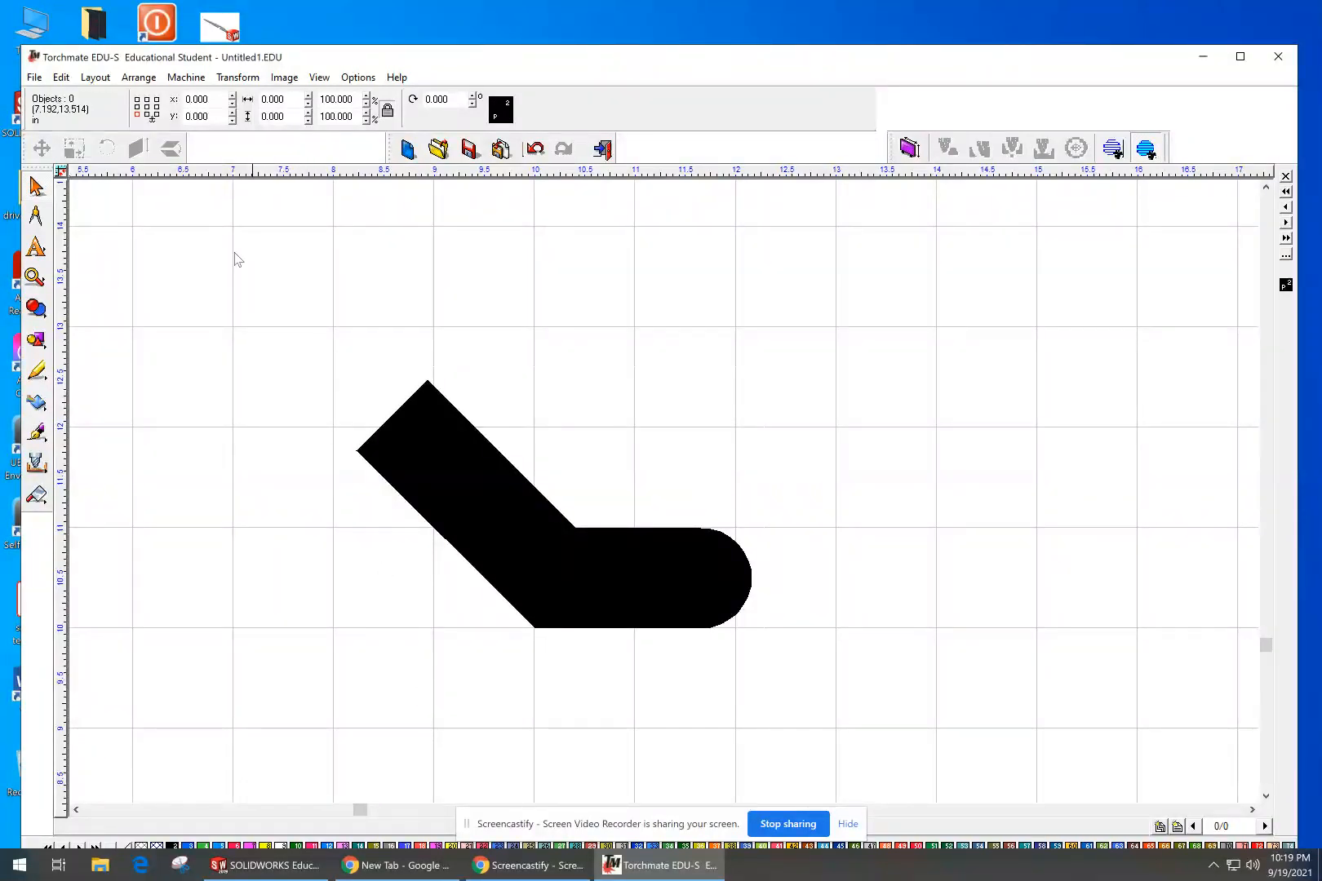
Step: Start saving the drawing under a new name and choose the METAL 2 folder on the P: drive
click(35, 78)
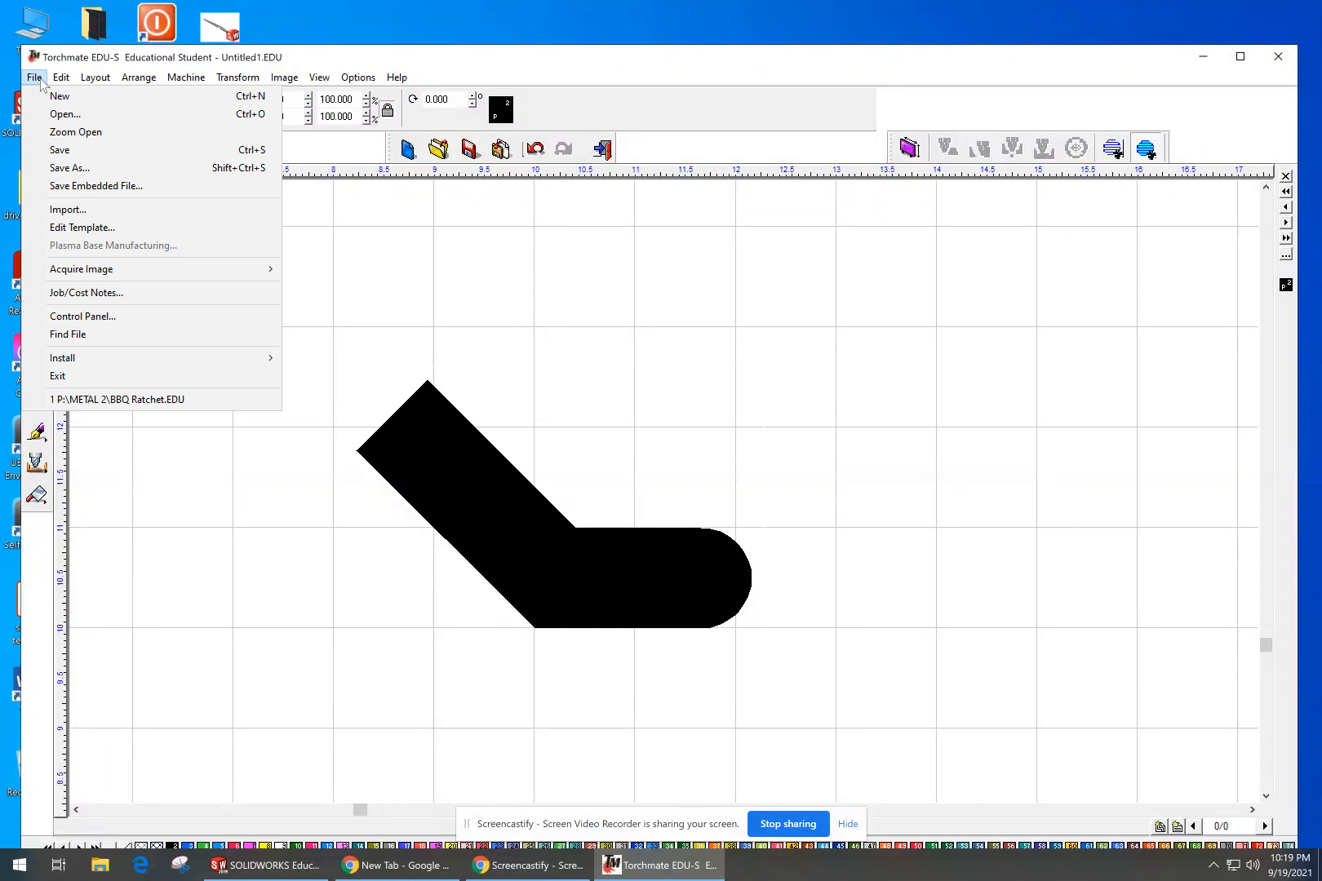
click(61, 169)
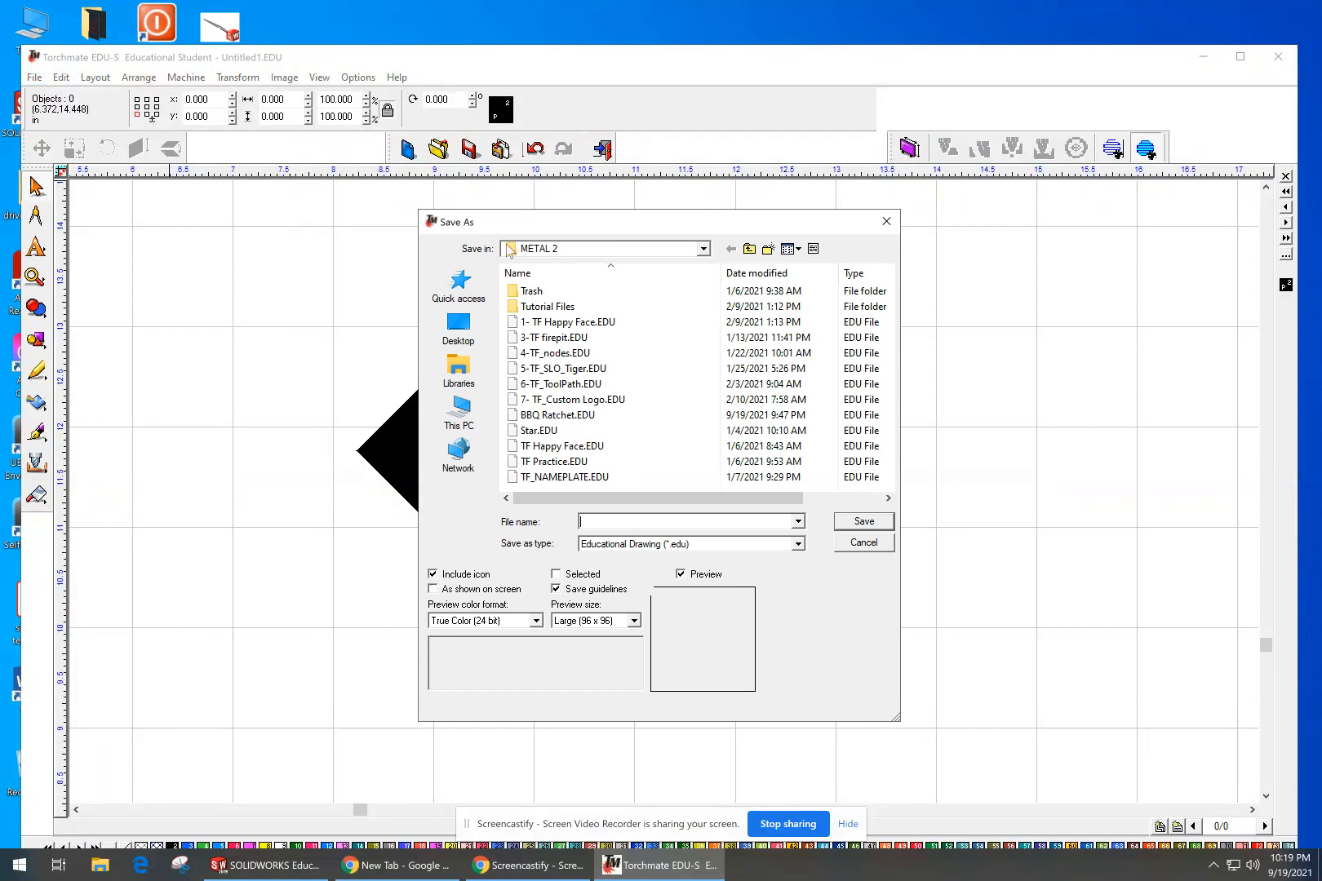
click(702, 249)
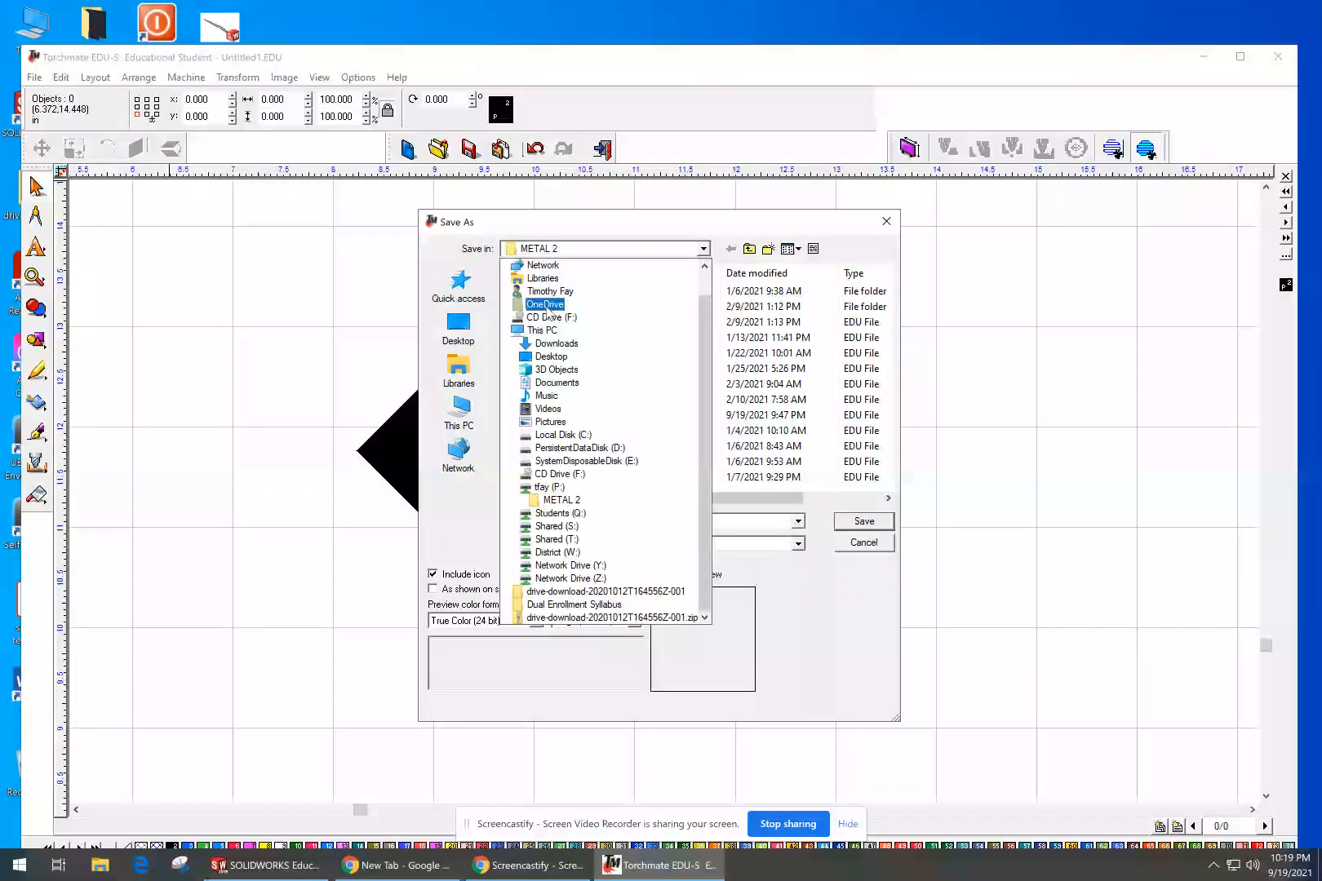
click(674, 252)
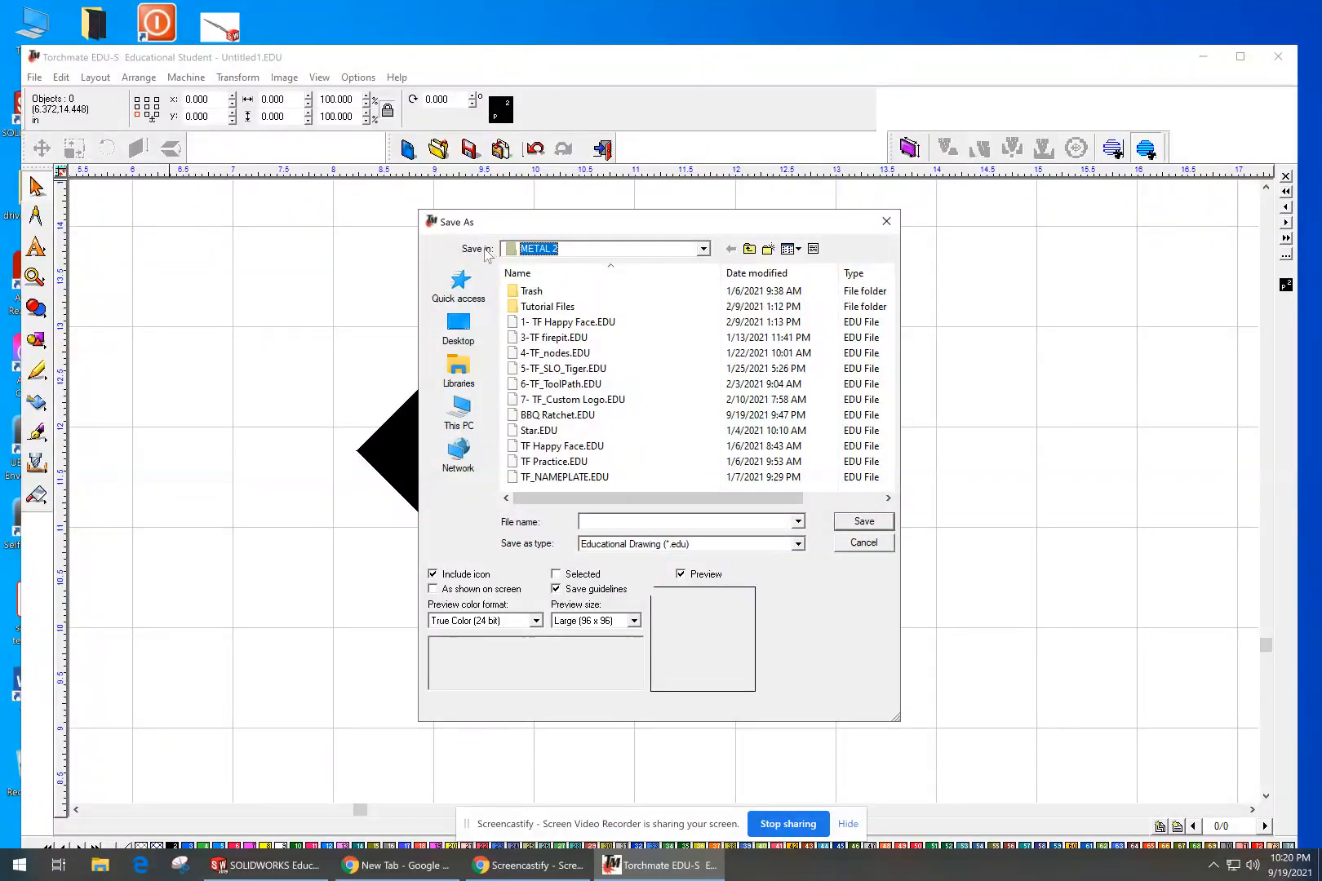
click(702, 250)
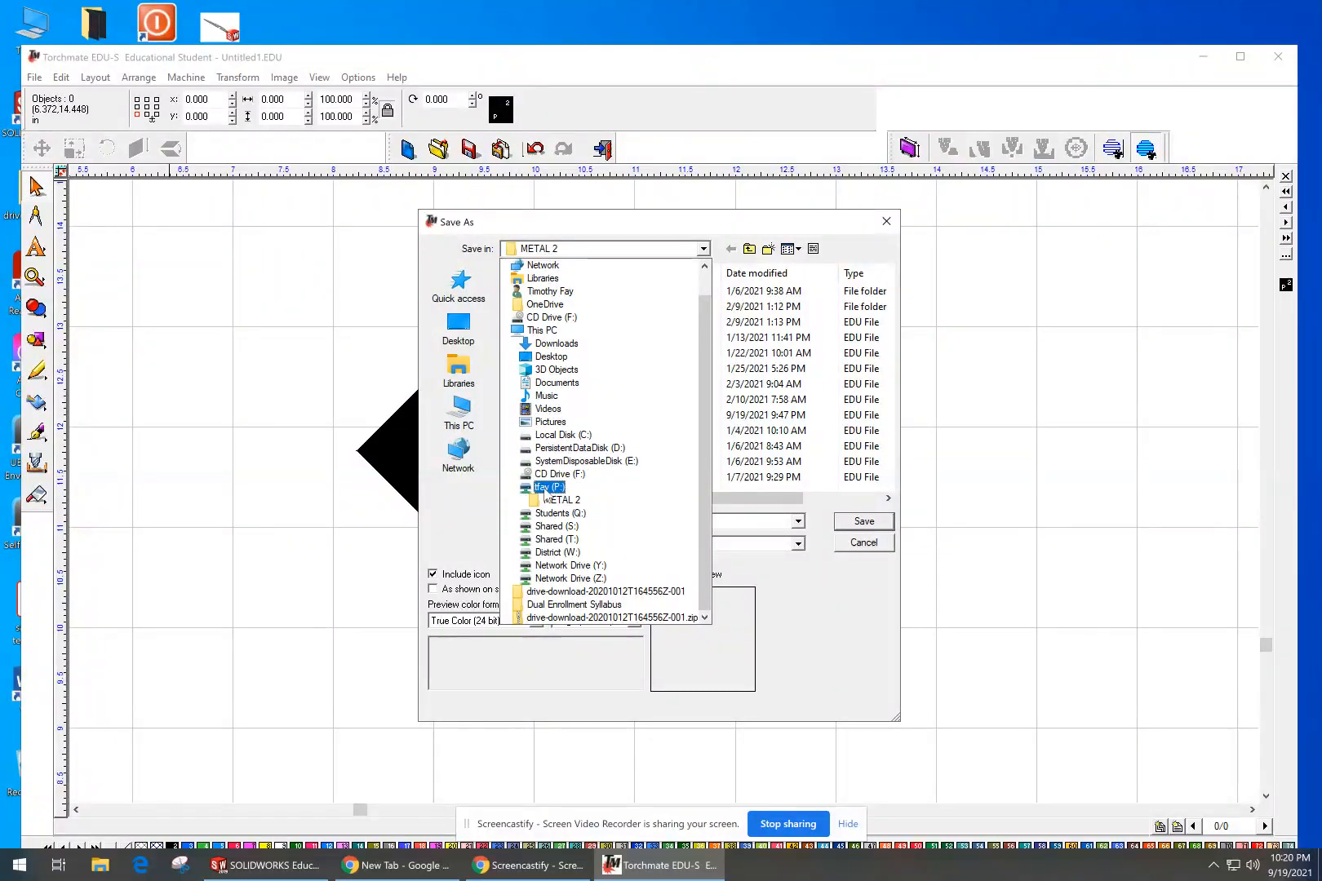
click(544, 489)
scroll(575, 432, down, 2)
scroll(575, 432, down, 6)
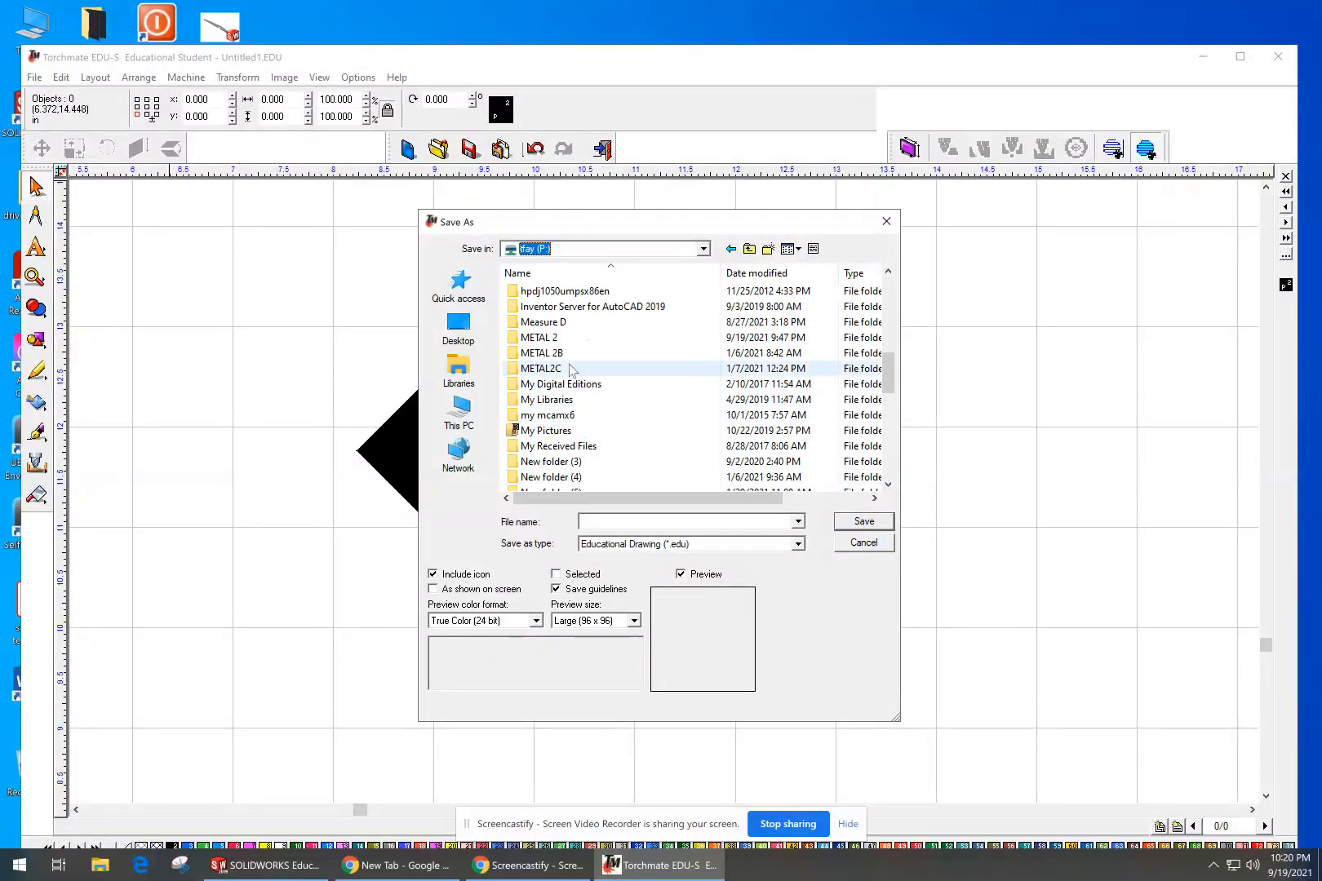
double_click(572, 341)
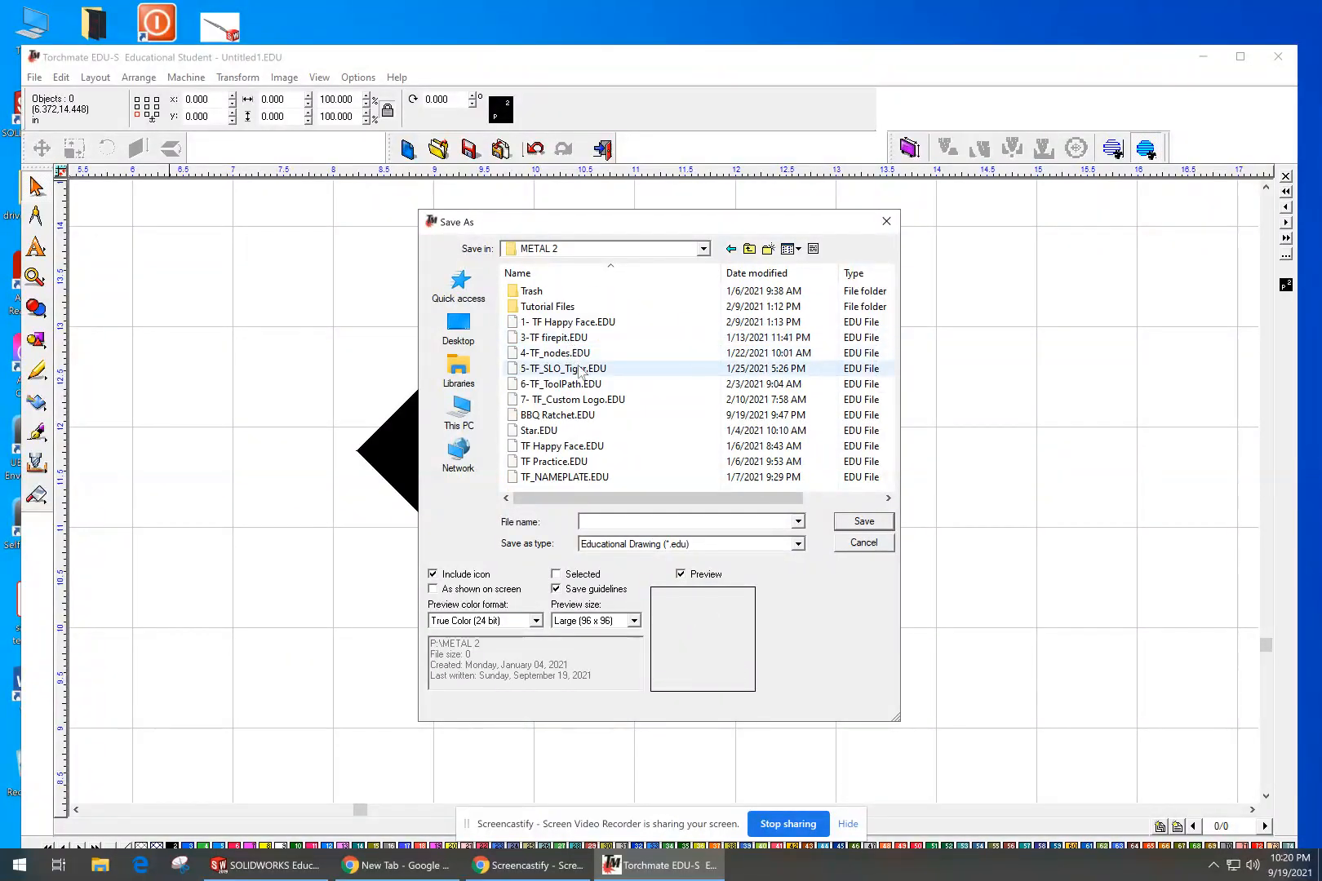
scroll(580, 373, down, 2)
scroll(580, 374, up, 2)
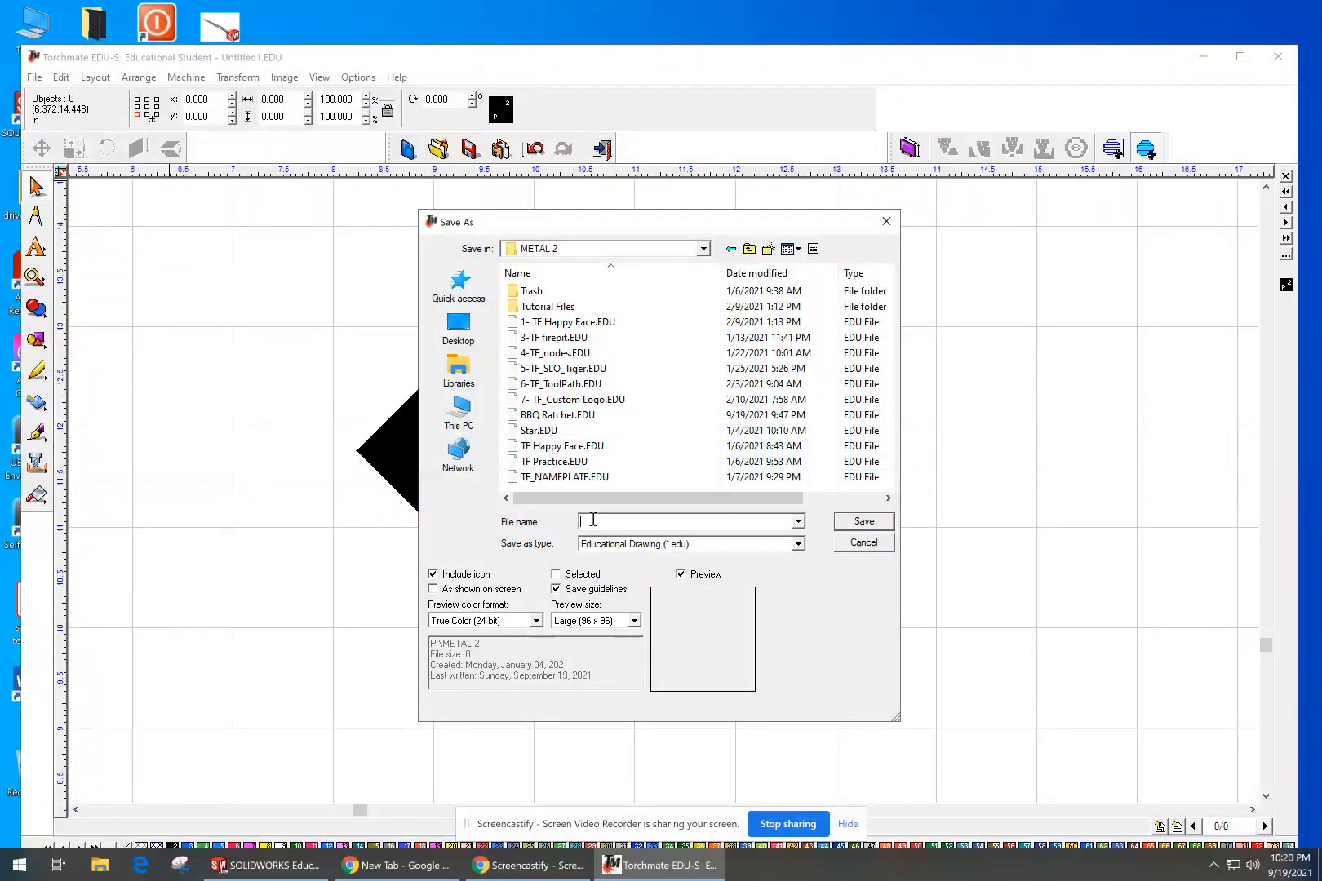
Step: Name the drawing BBQ Pawl and save it as an Educational Drawing file
text(BB)
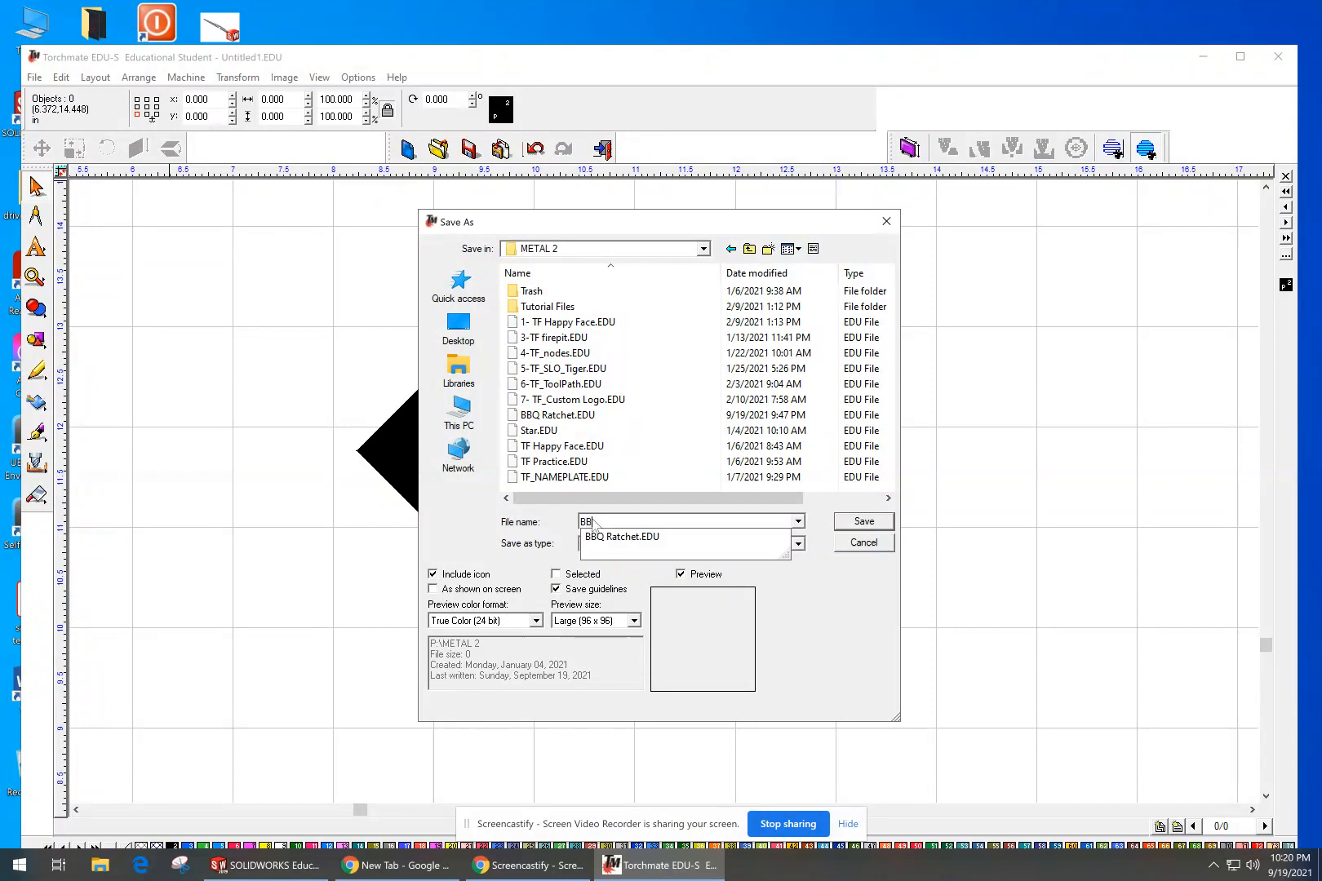
text(Q Pawl)
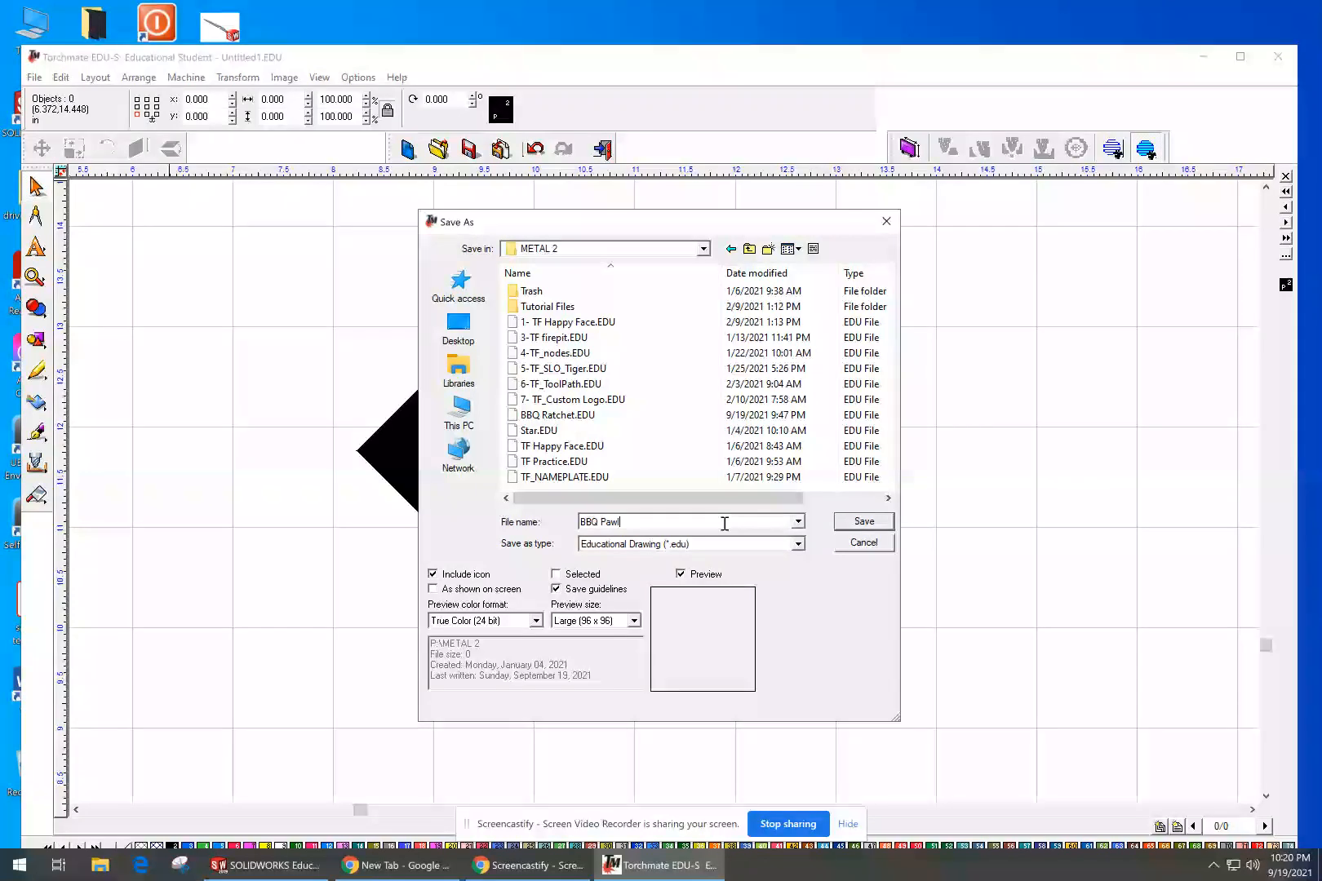
click(864, 522)
scroll(667, 497, down, 4)
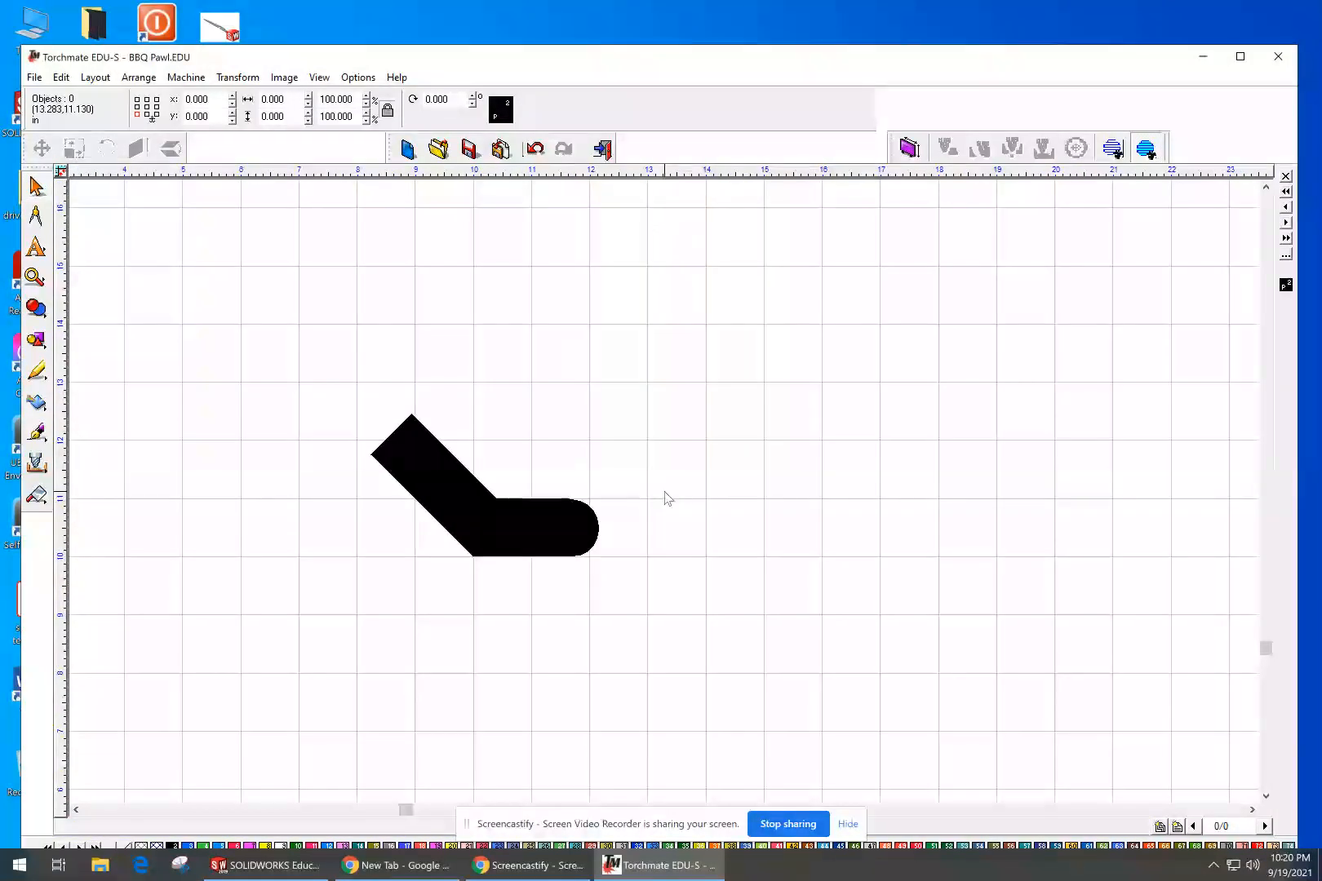
Step: Start opening another drawing, acknowledge the merge warning, and browse to the P: drive
middle_drag(380, 419, 425, 522)
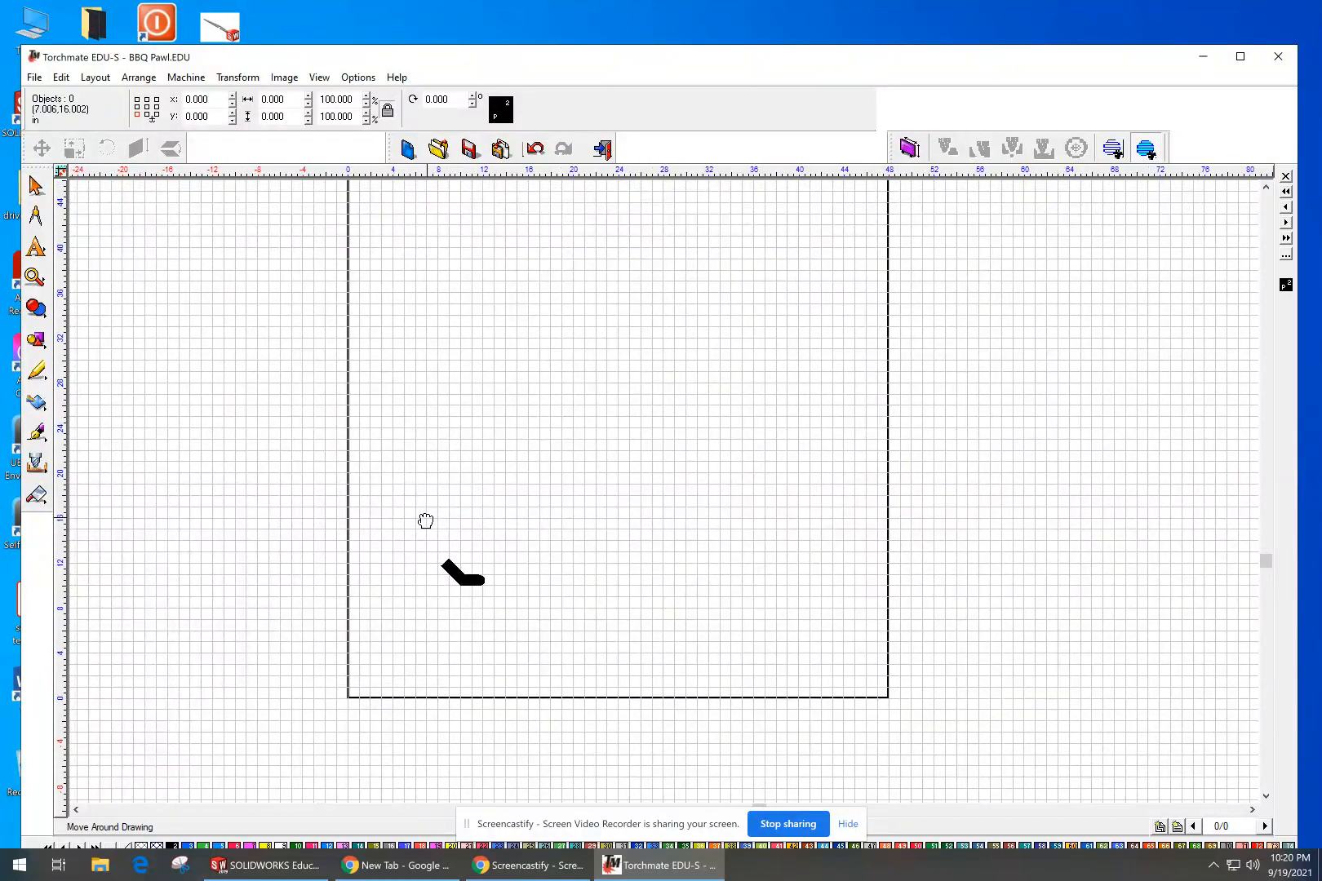
scroll(662, 492, up, 2)
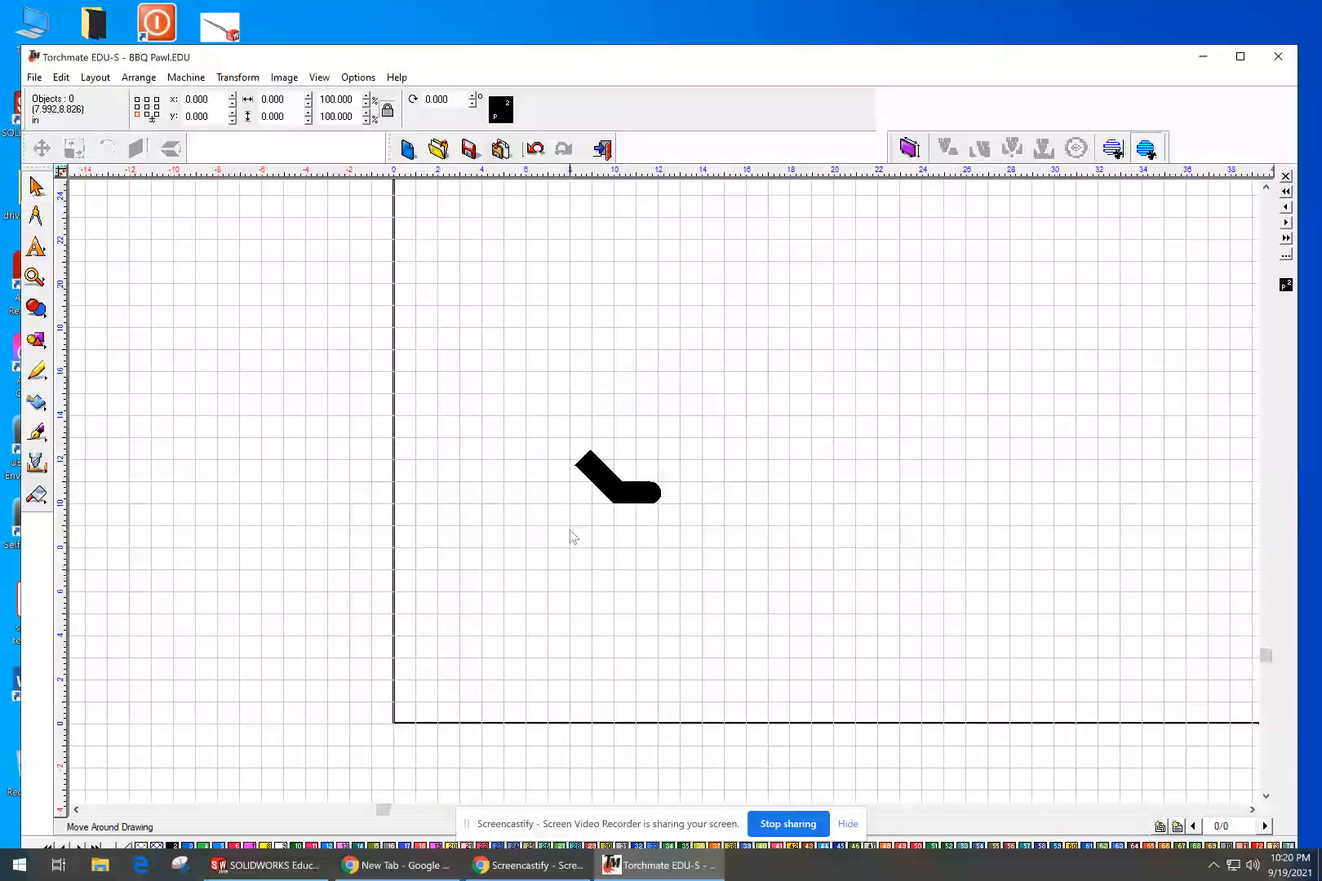
click(34, 76)
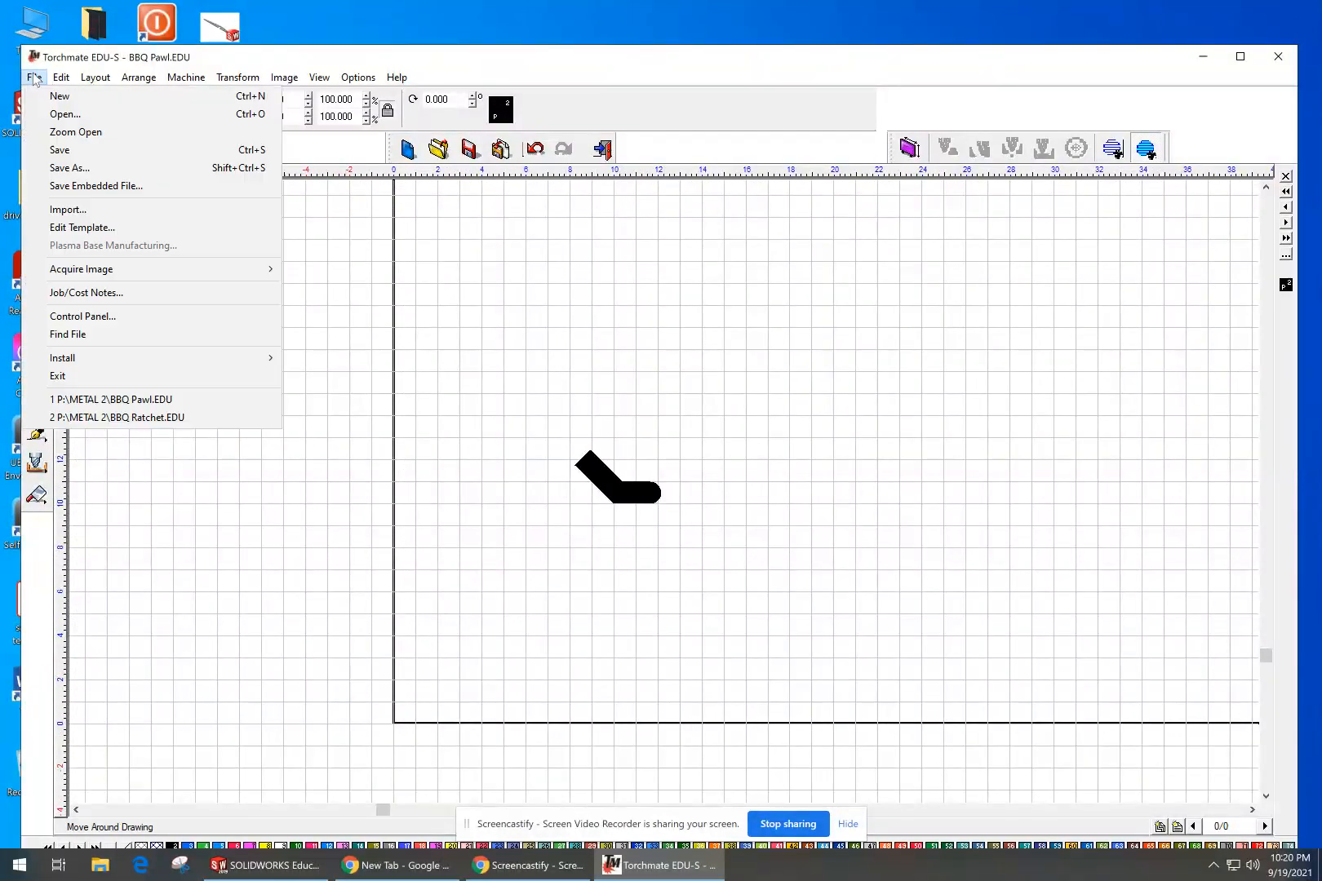
click(66, 112)
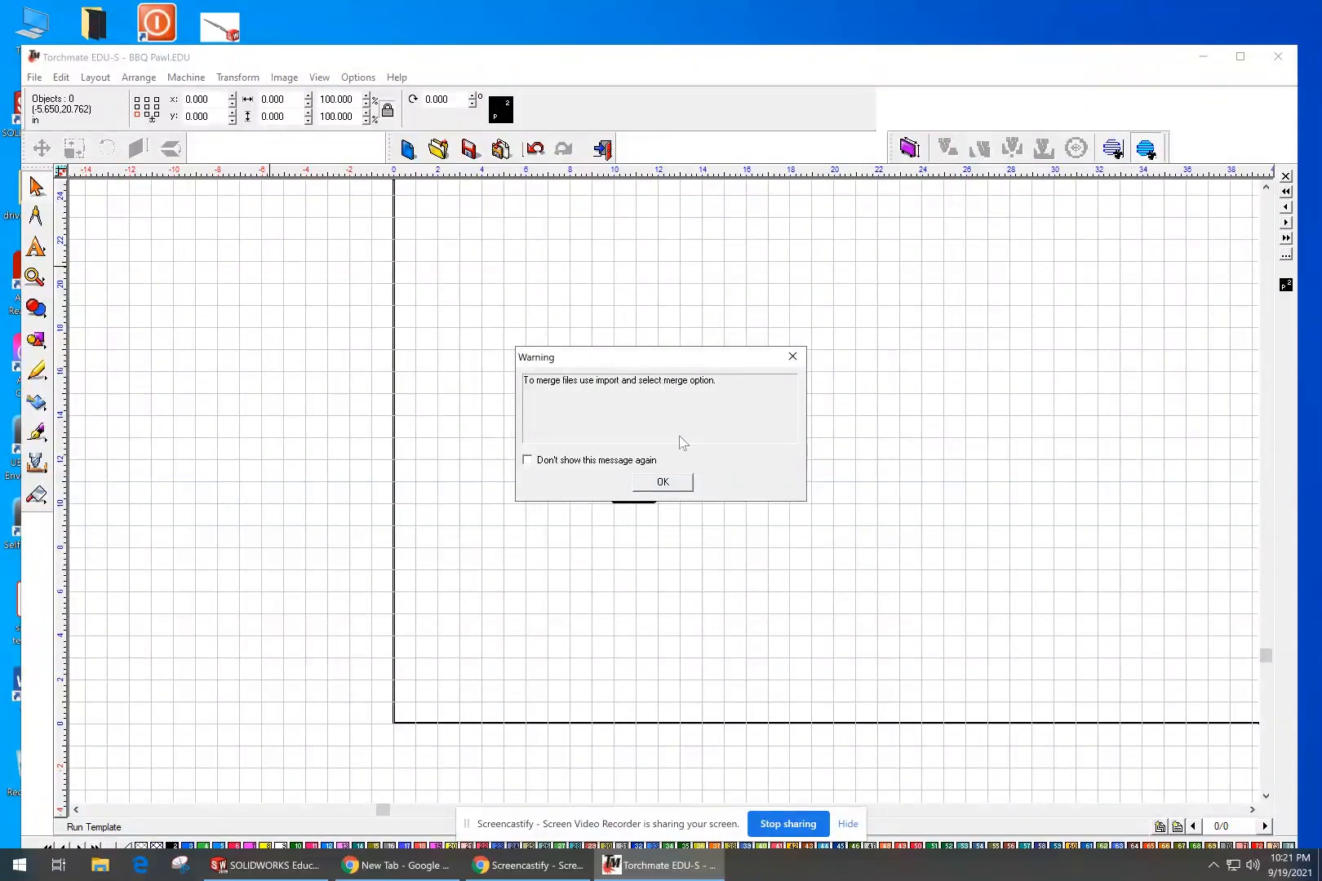
click(663, 482)
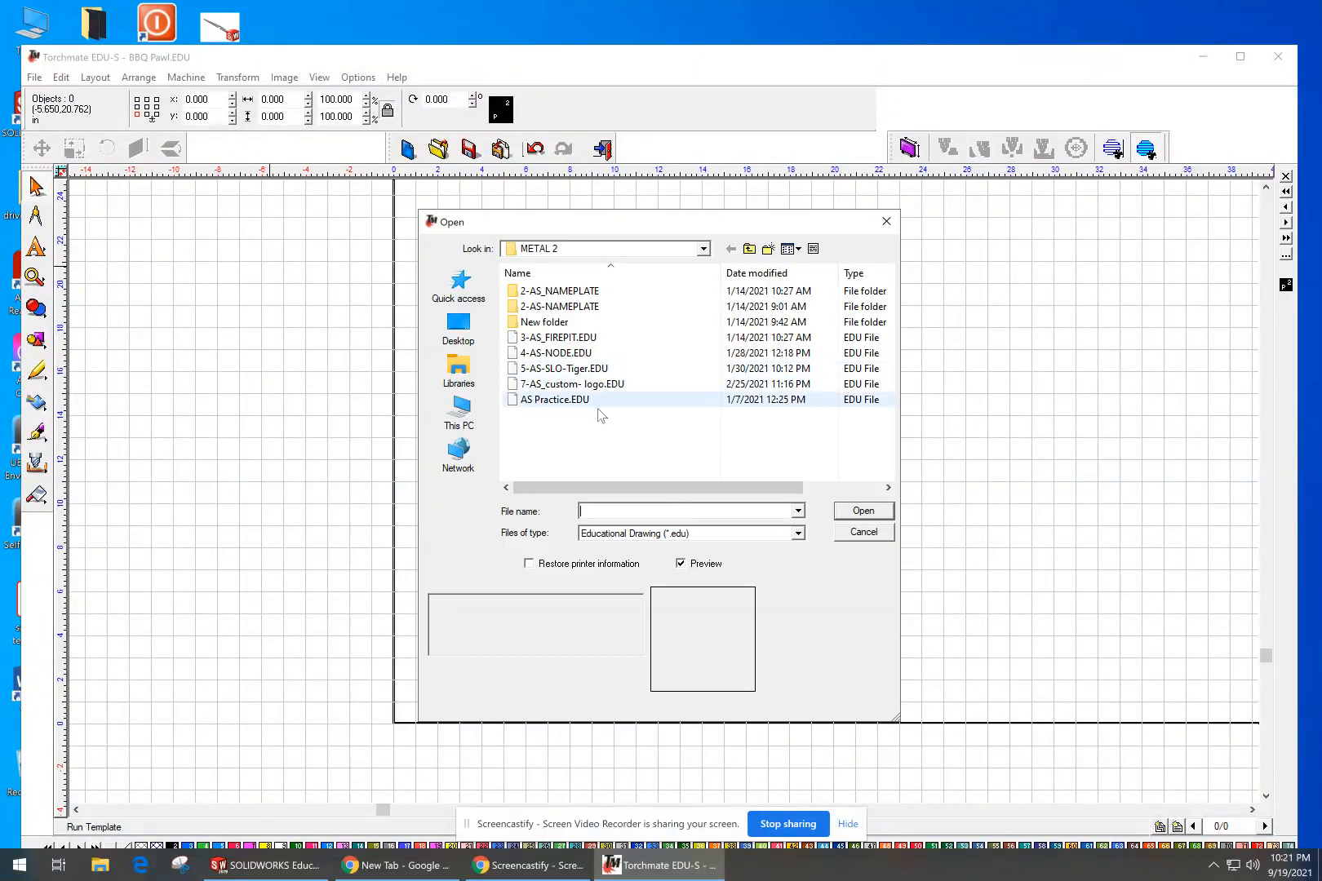
click(623, 252)
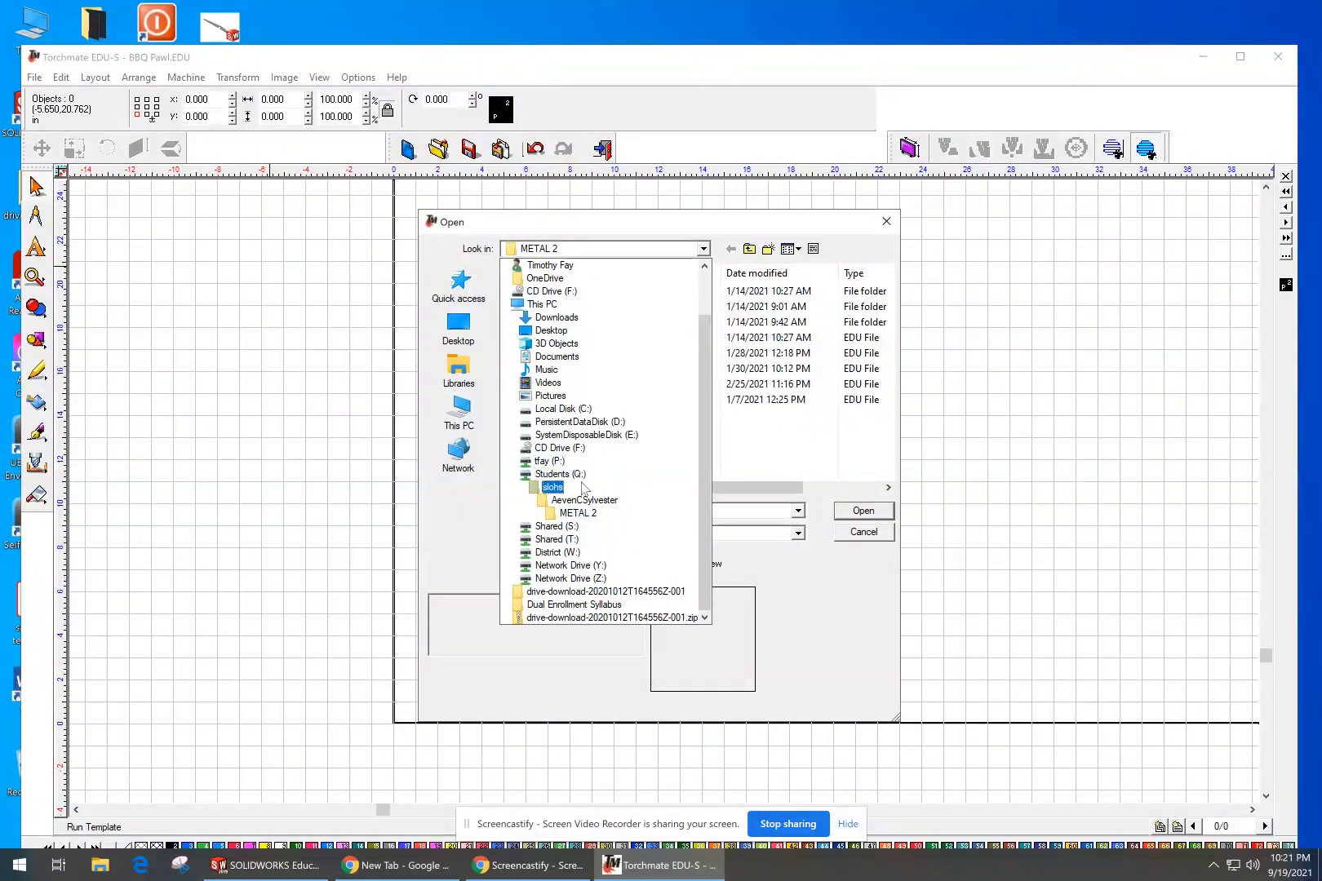
click(584, 473)
click(610, 250)
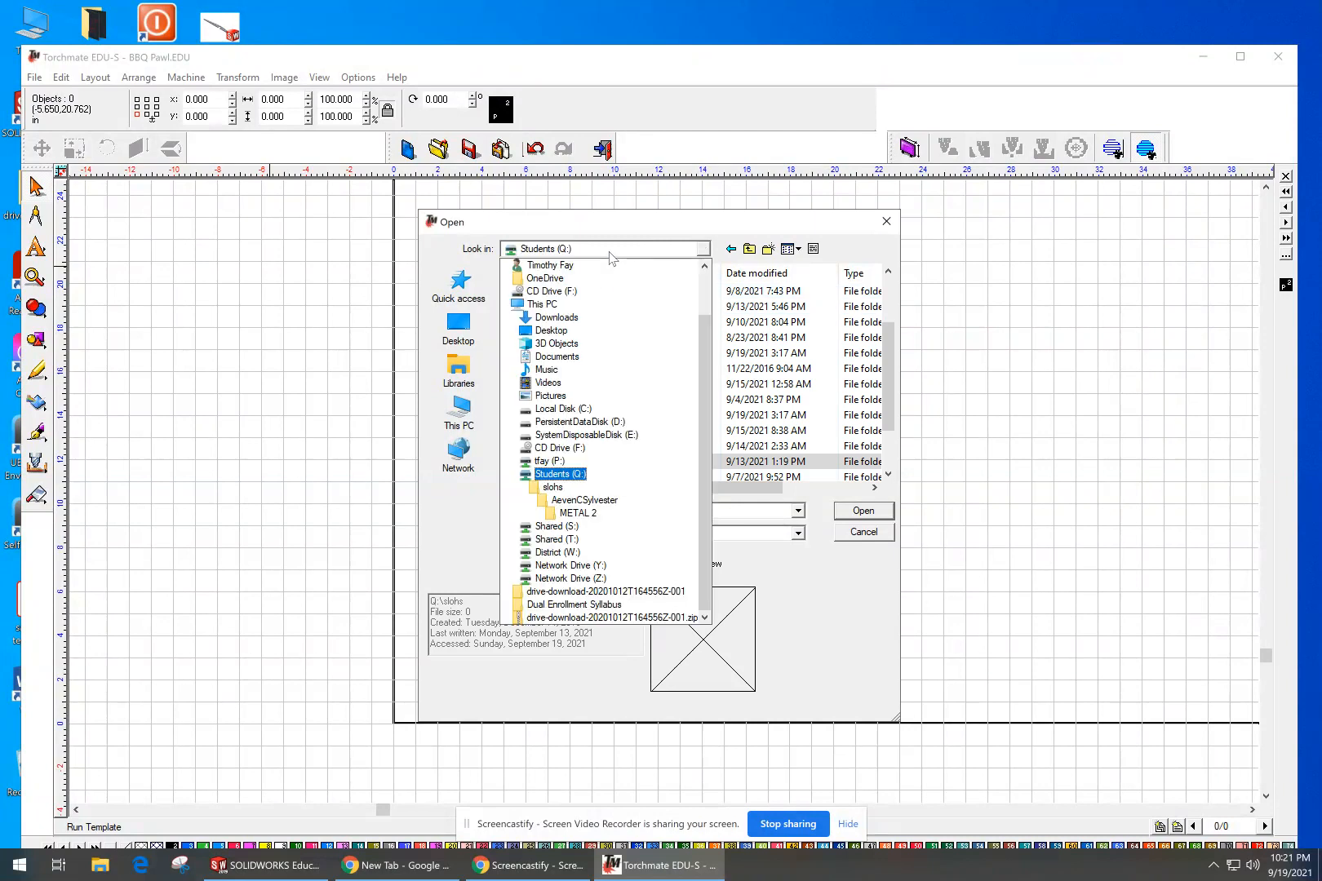
click(596, 462)
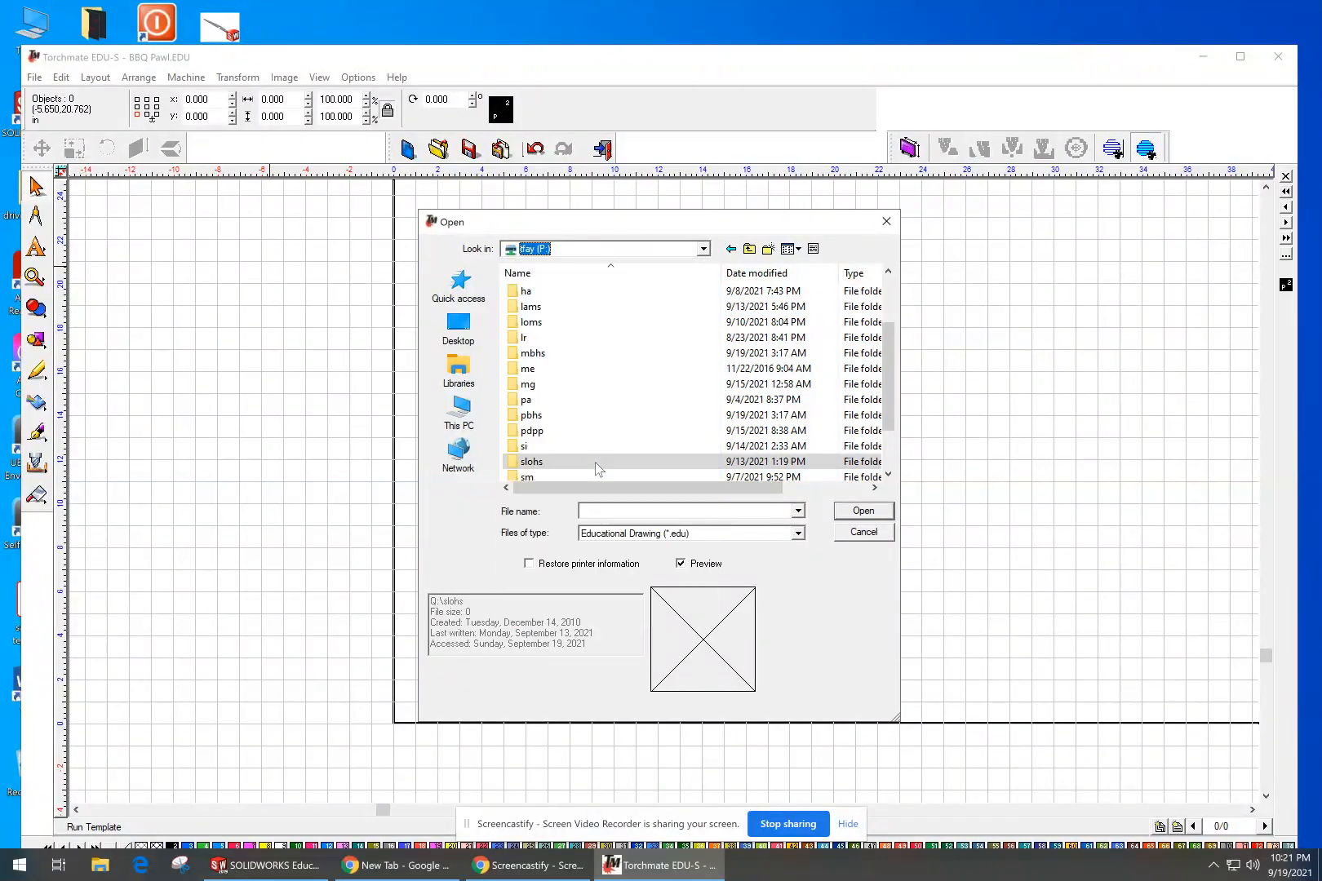
Step: Open the BBQ Ratchet.EDU drawing from the METAL 2 folder
scroll(569, 445, down, 2)
scroll(569, 444, down, 2)
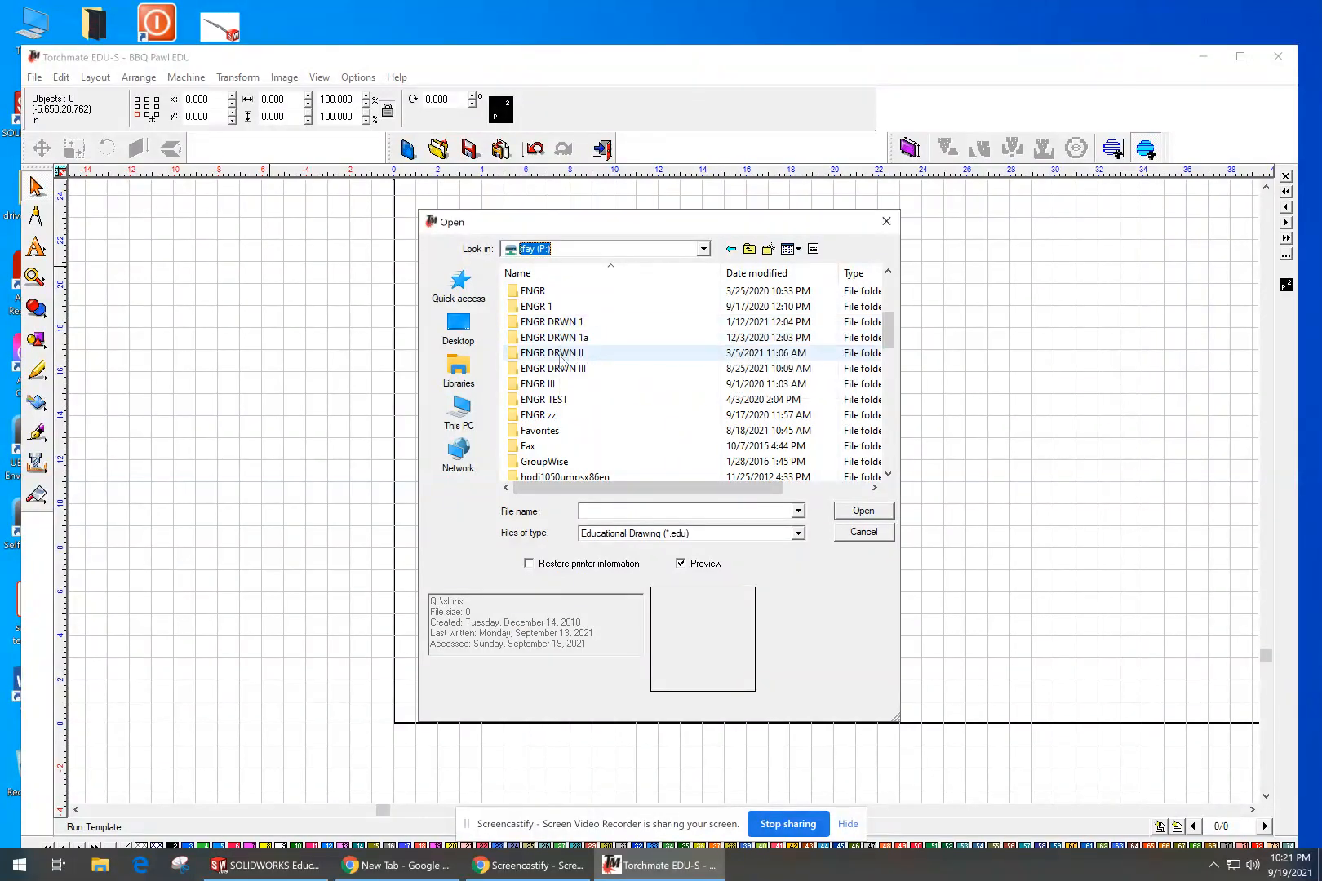
scroll(561, 413, down, 4)
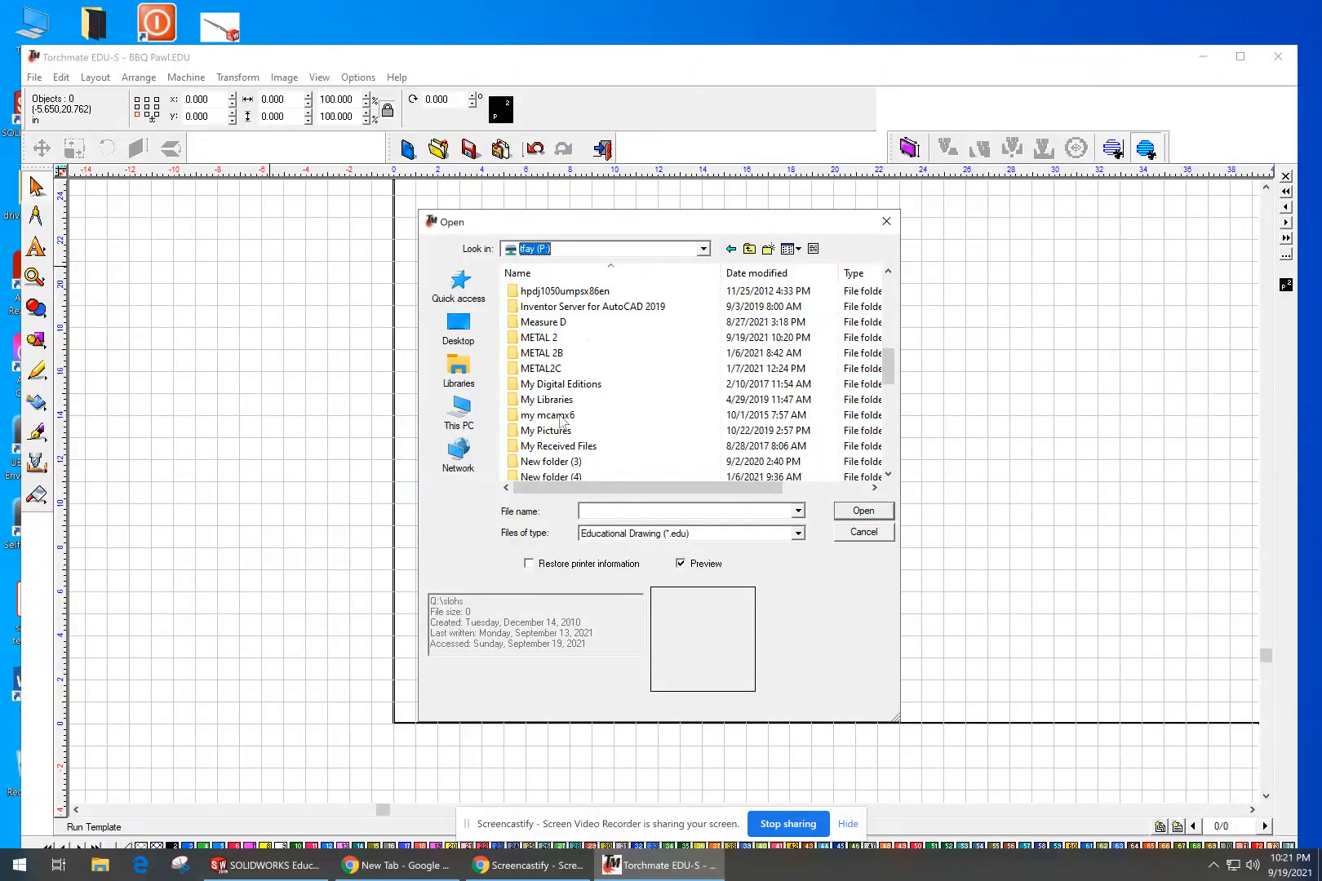
double_click(539, 337)
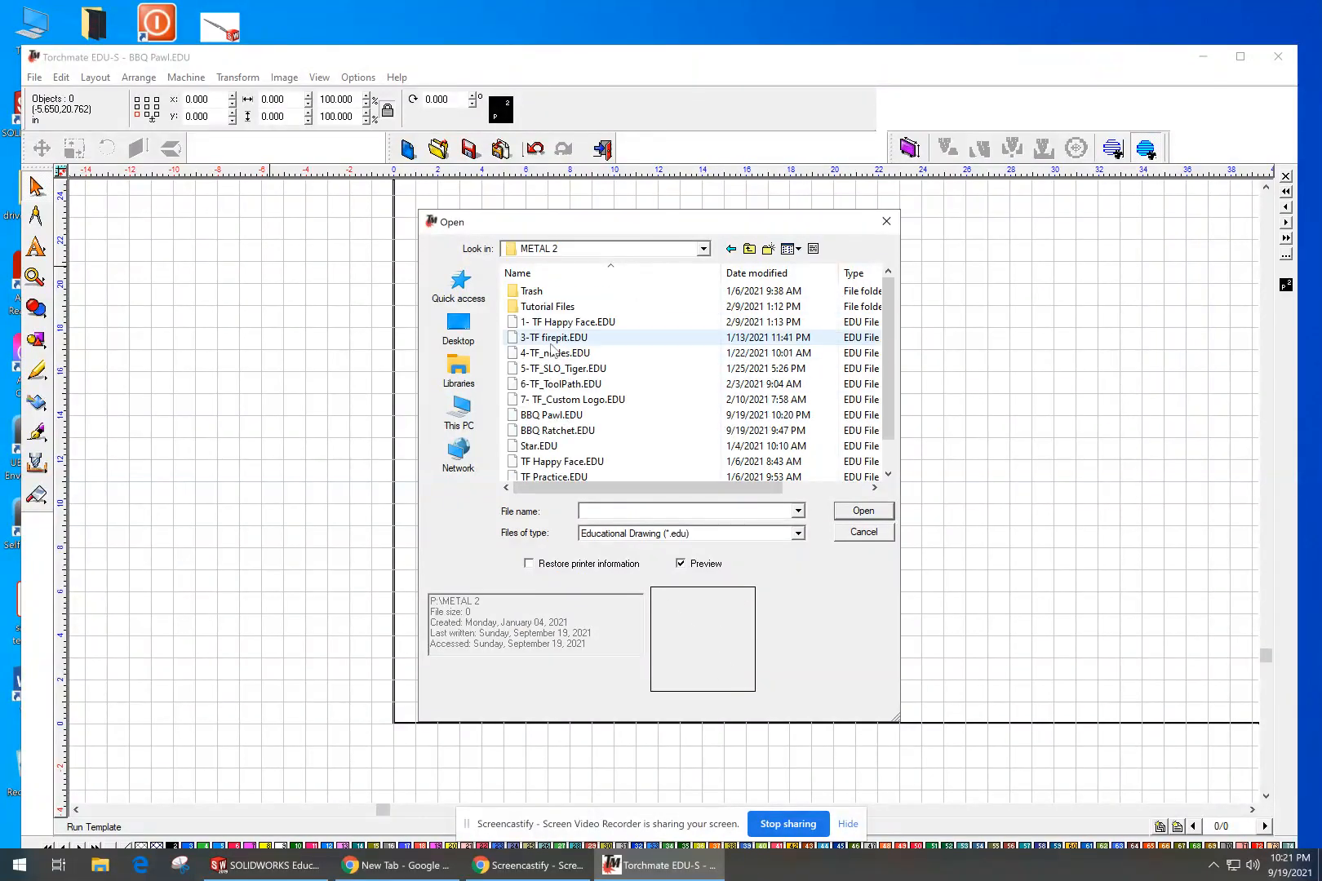
click(573, 430)
click(861, 511)
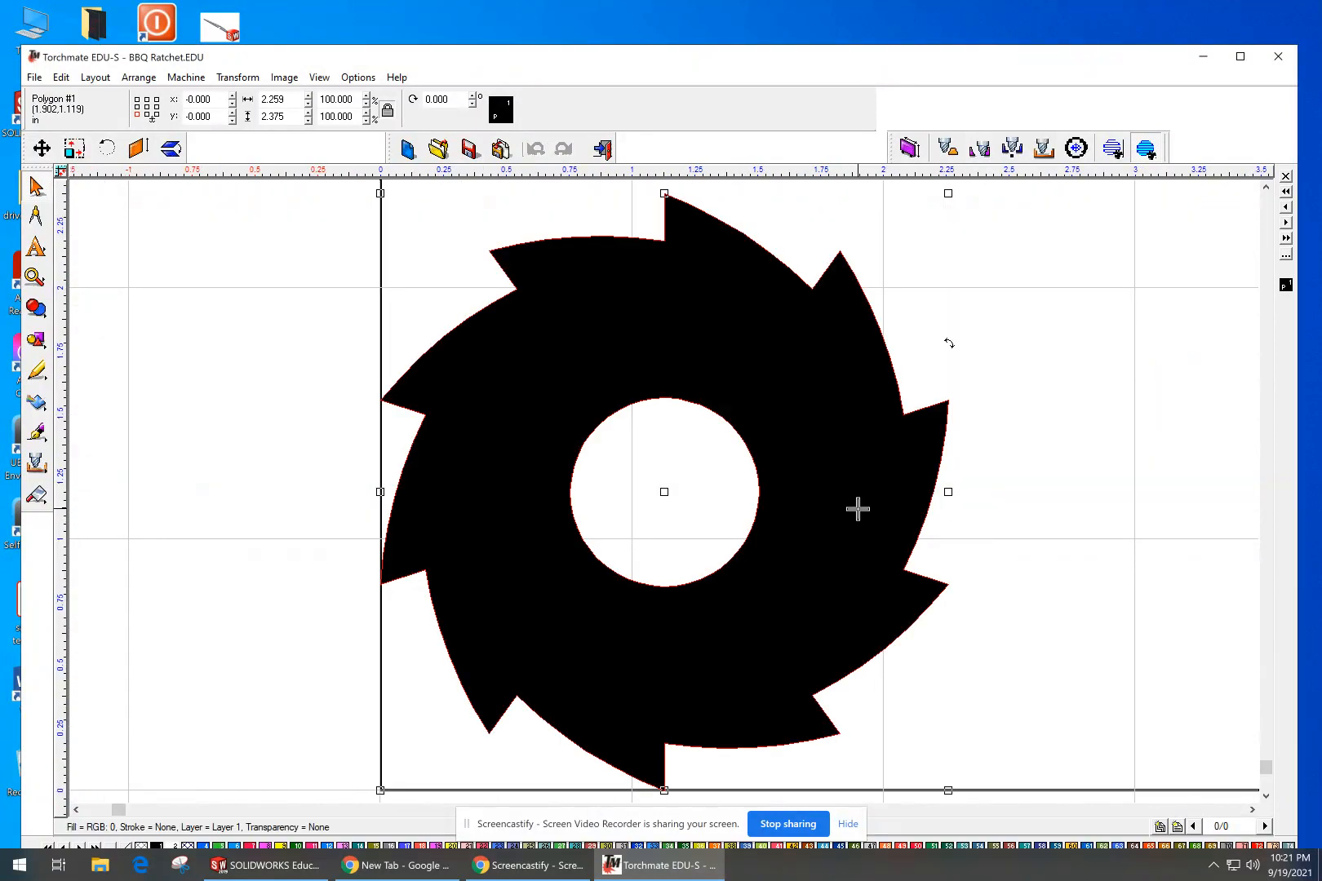
Step: Start importing a file into the ratchet drawing and browse to the P: drive
scroll(974, 533, down, 1)
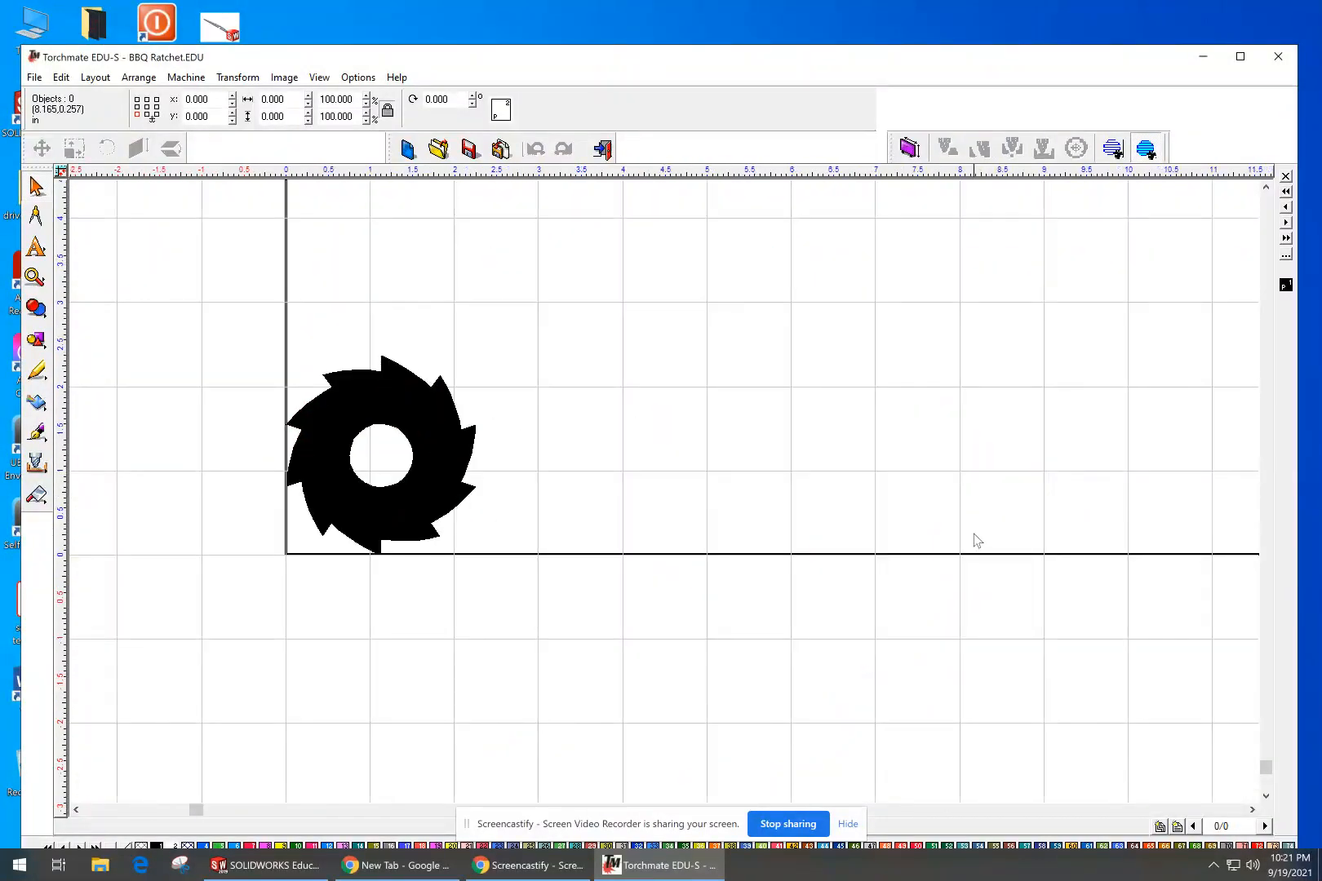
scroll(557, 449, down, 3)
middle_drag(738, 420, 487, 404)
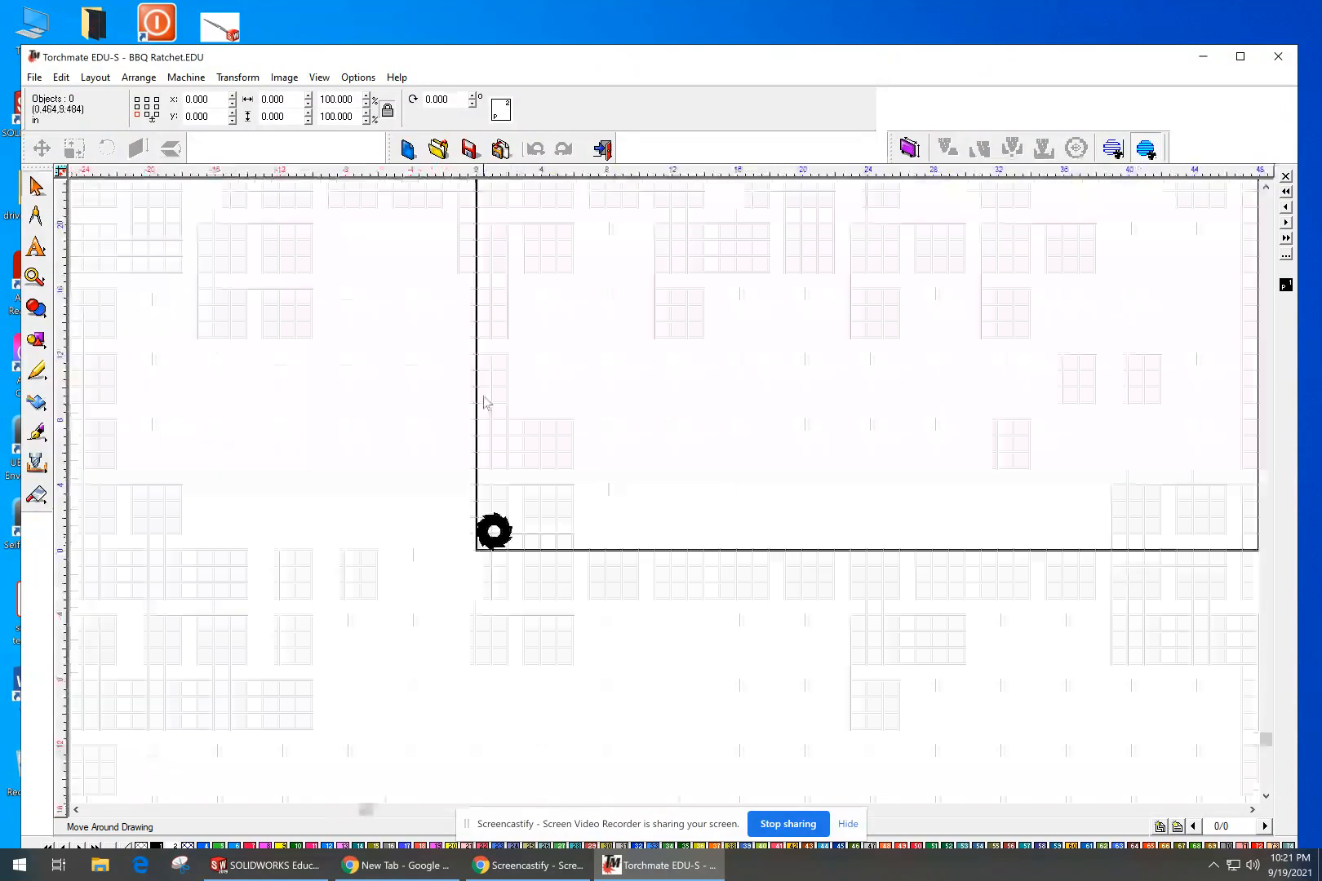
click(35, 77)
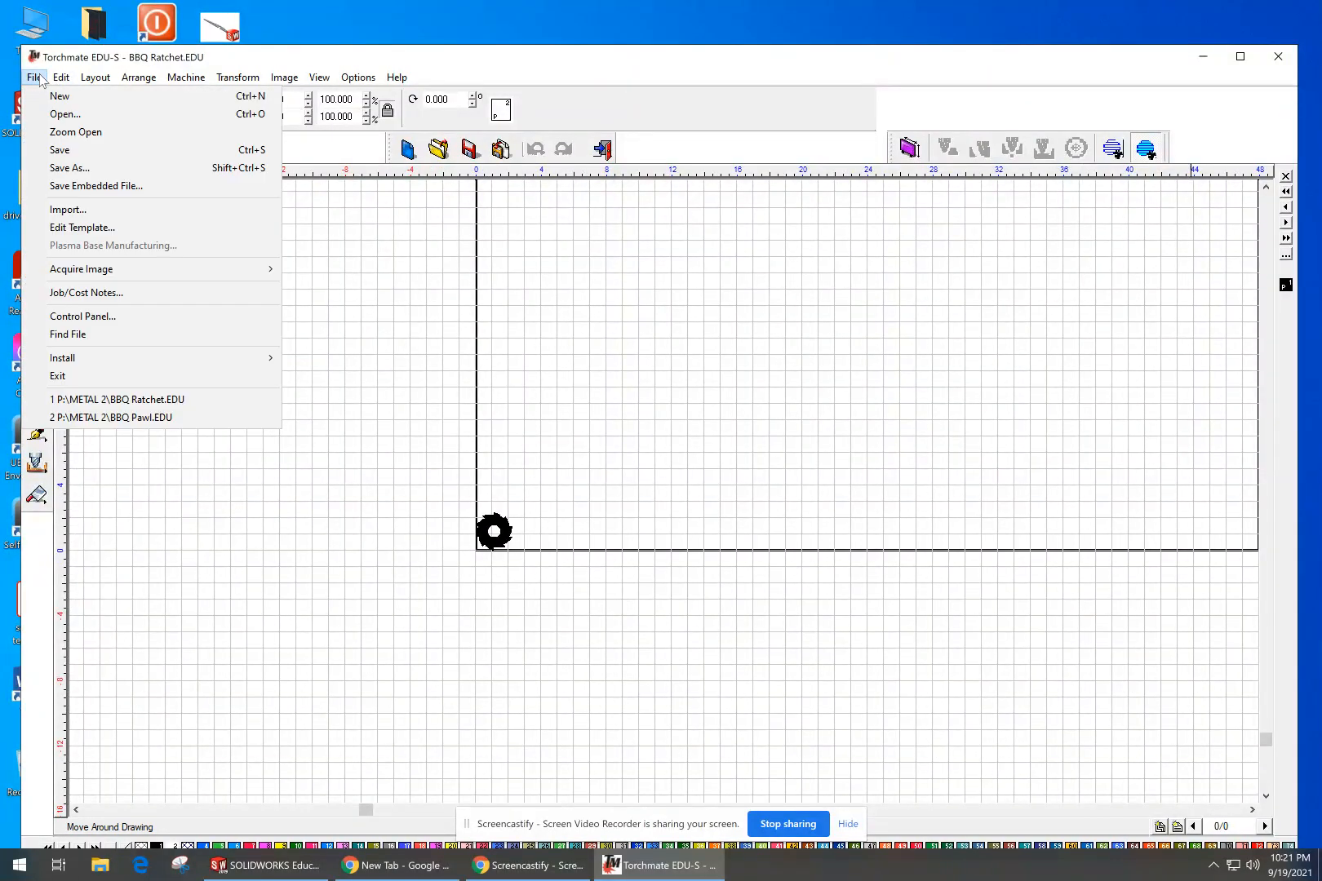
click(74, 211)
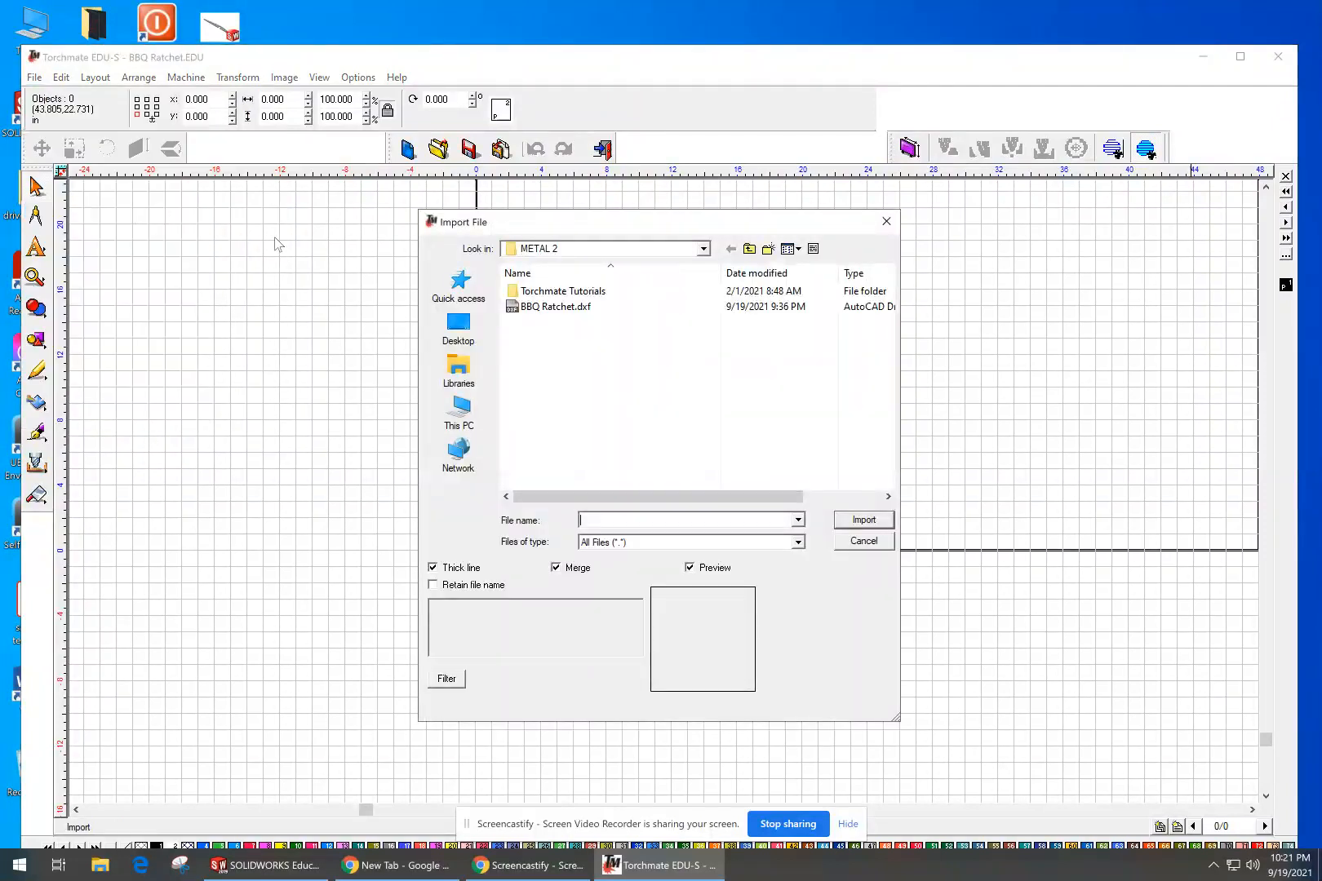
click(583, 311)
click(606, 251)
click(608, 253)
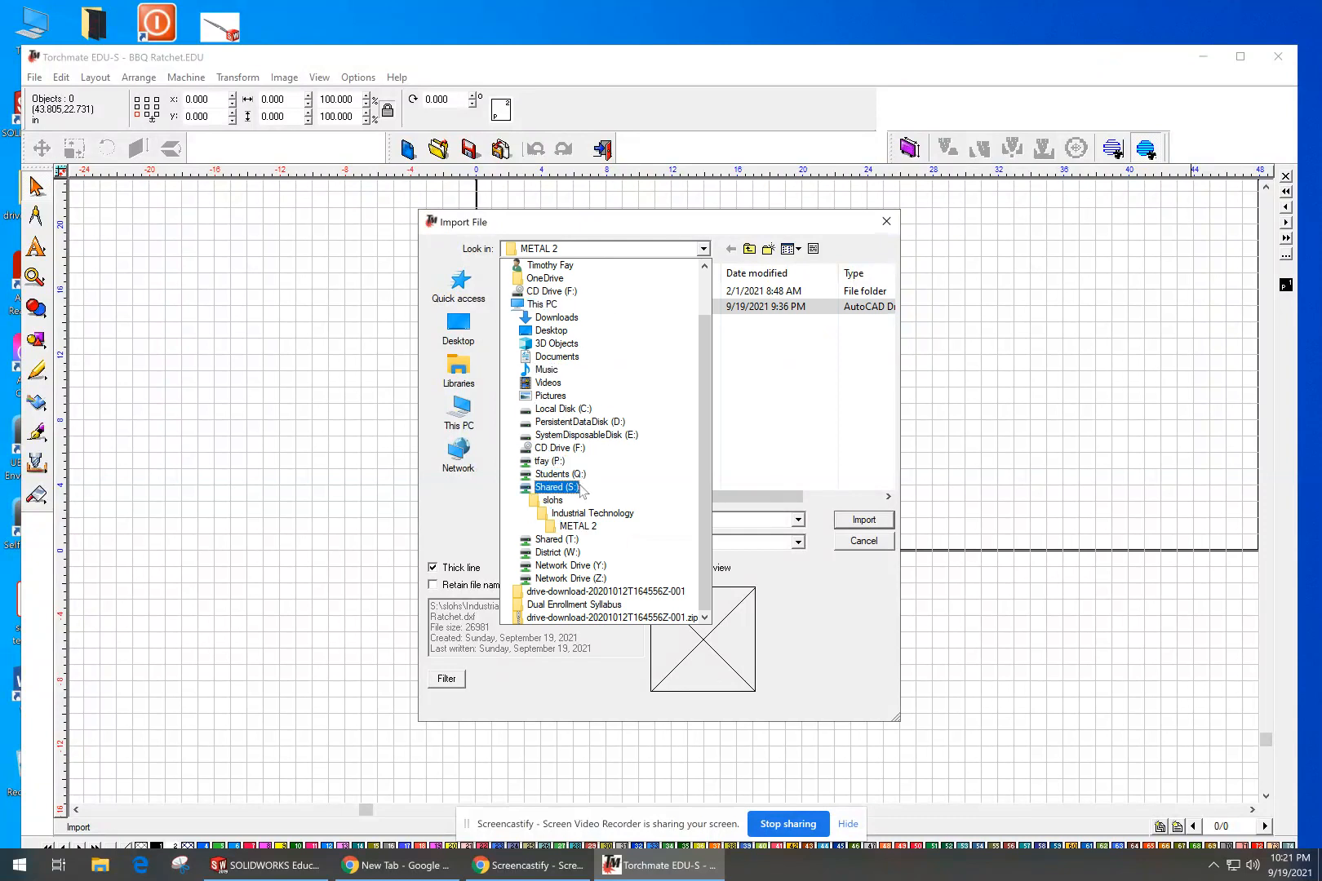
click(549, 461)
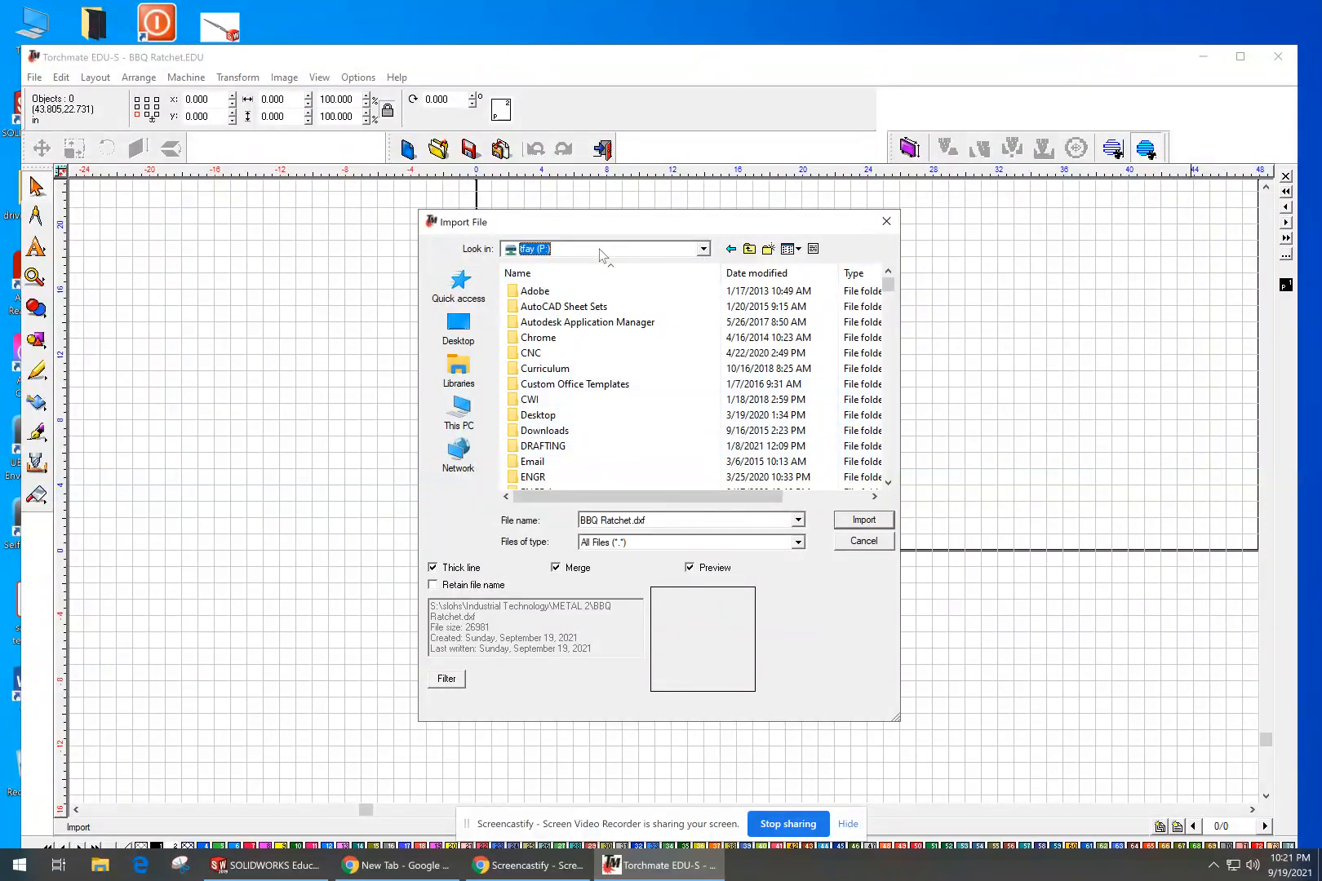
Step: Import BBQ Pawl.EDU from the METAL 2 folder and place it on the plate, above and to the right of the ratchet
scroll(597, 417, down, 5)
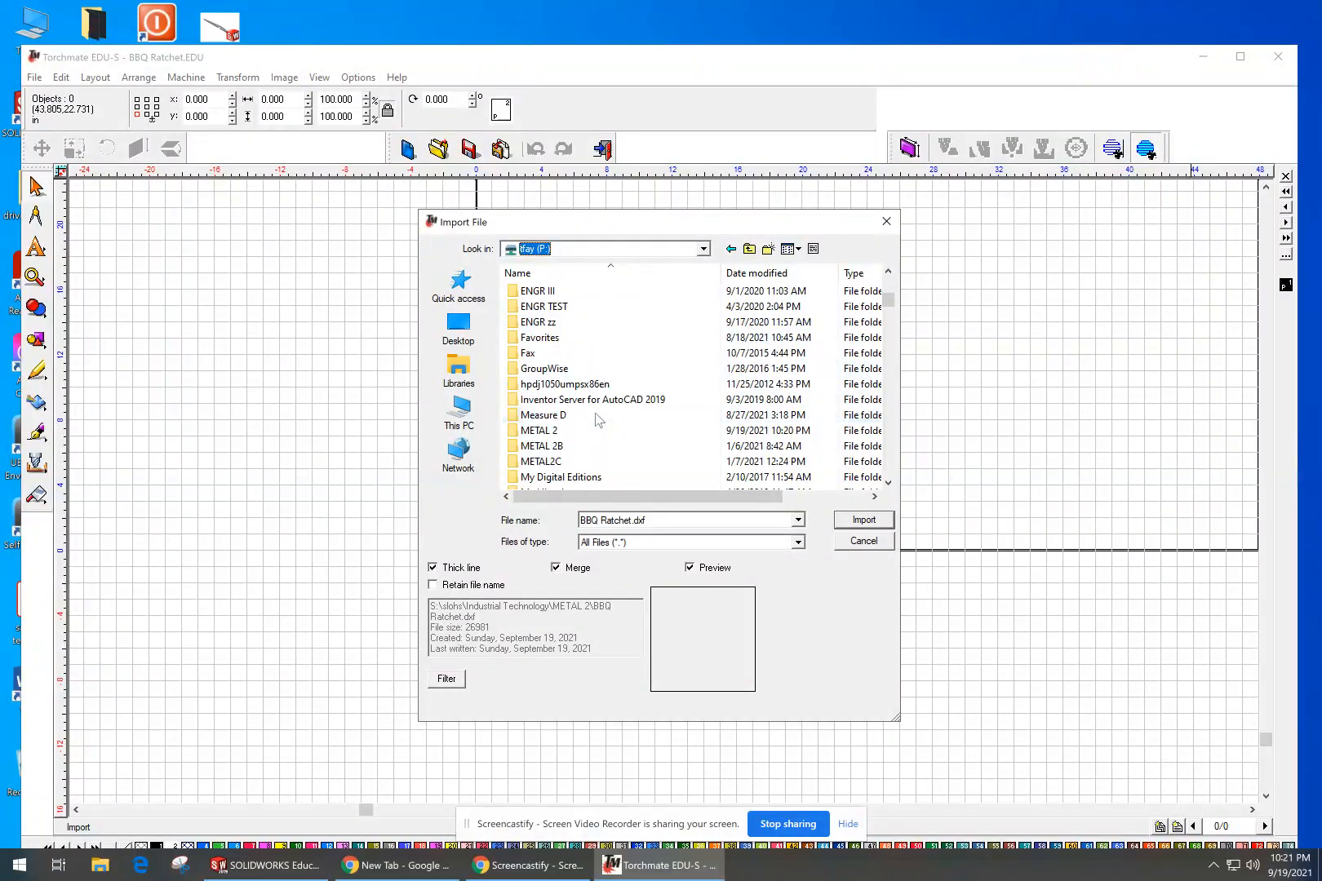
click(590, 432)
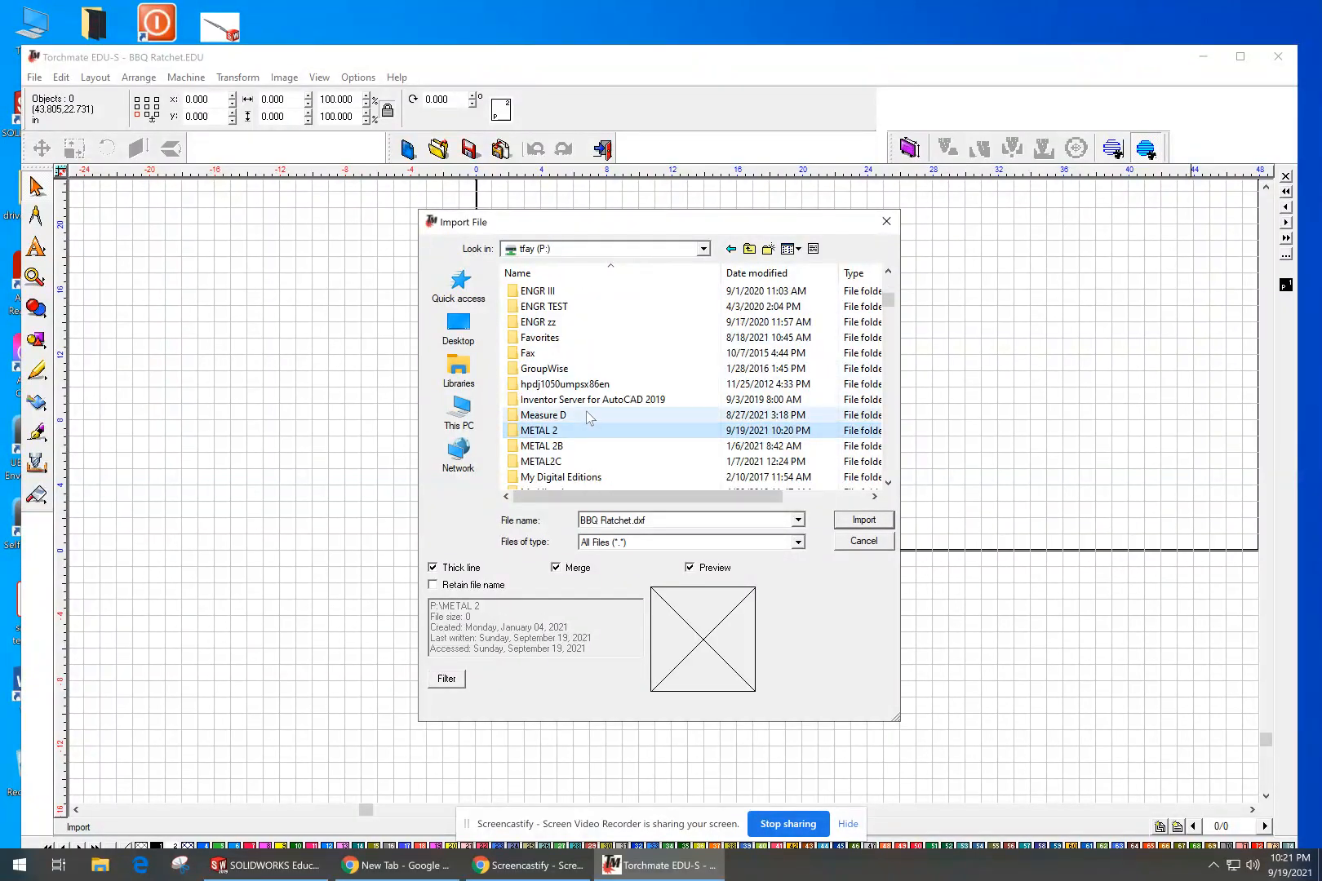
double_click(510, 431)
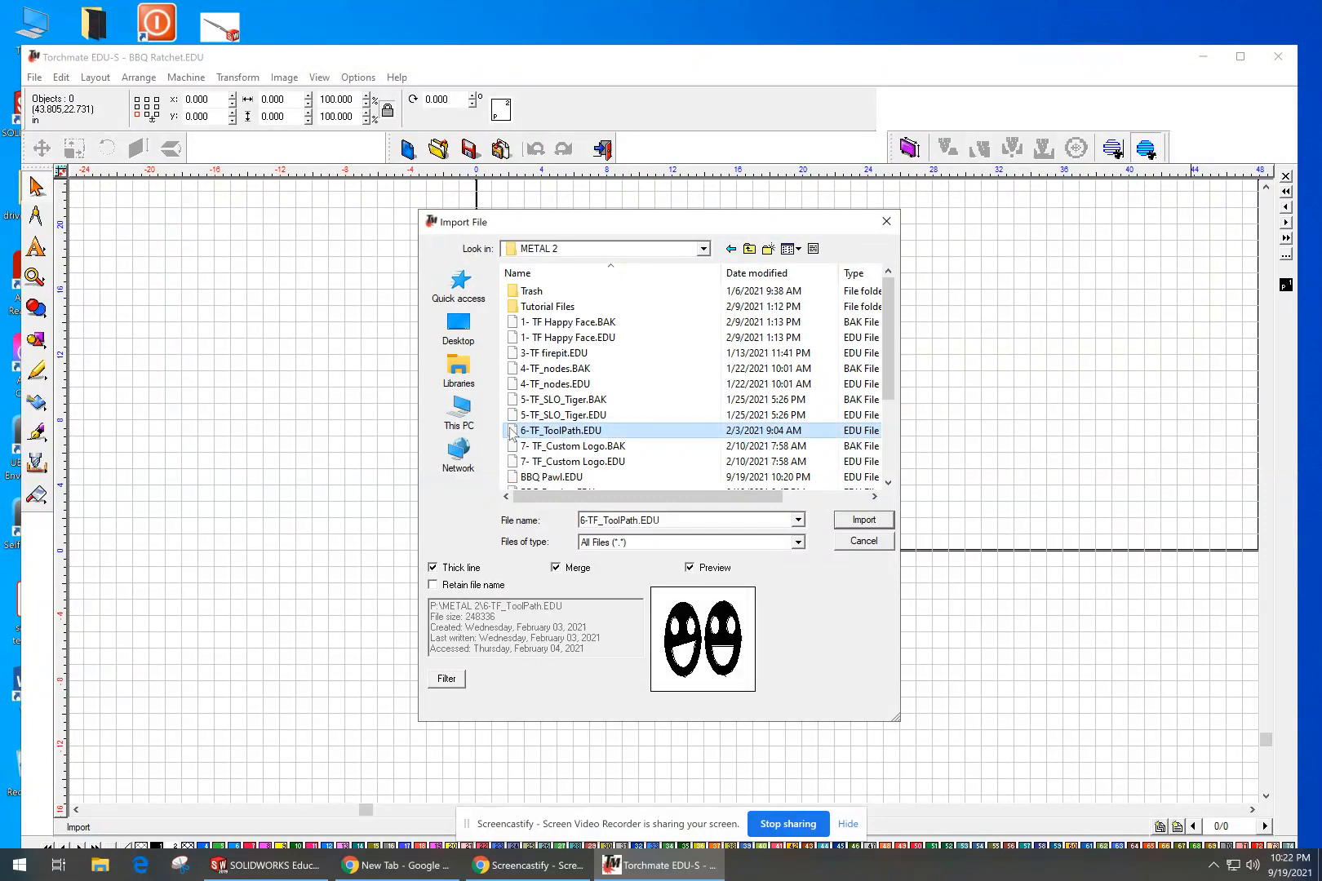
scroll(535, 404, down, 2)
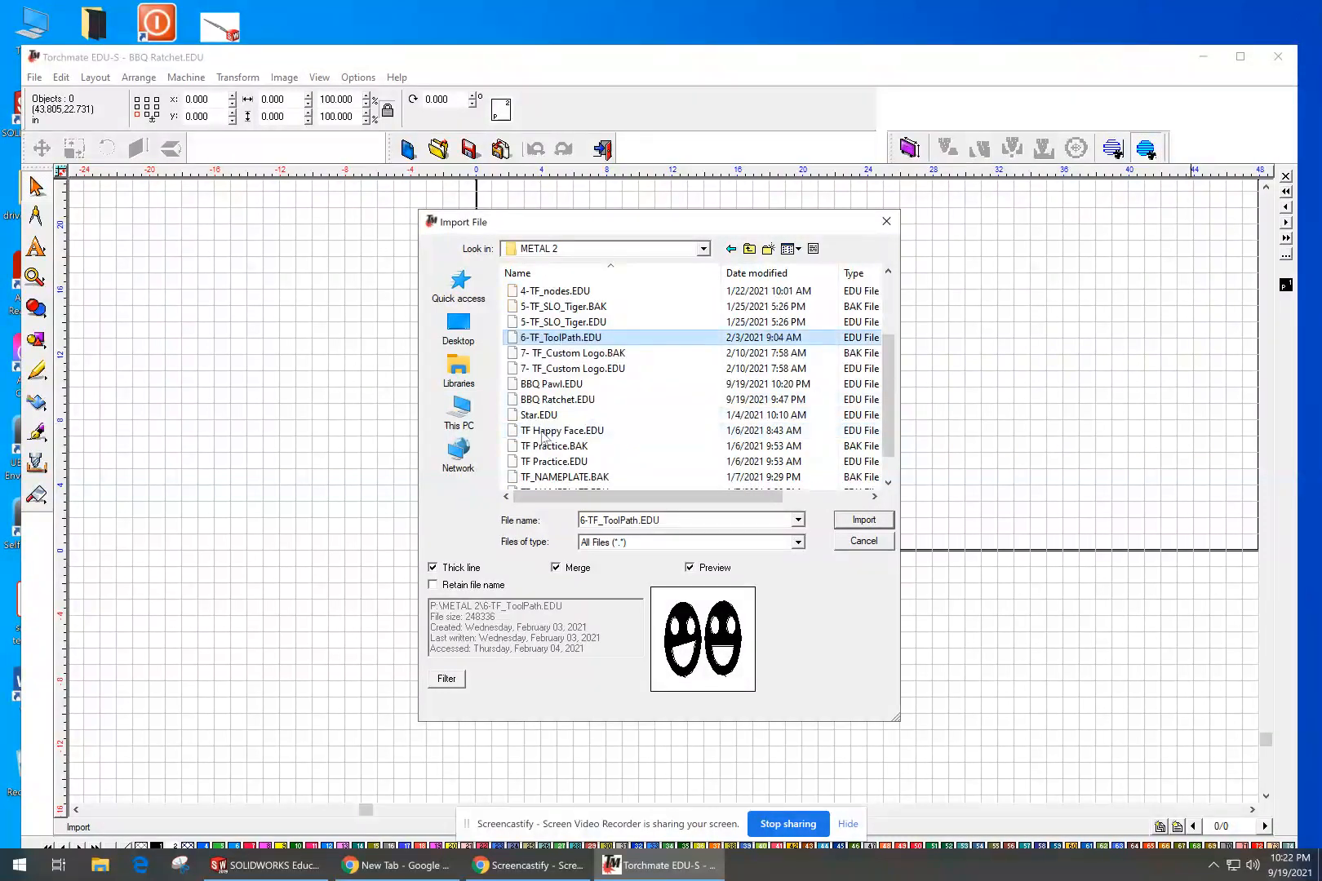
click(550, 385)
click(863, 521)
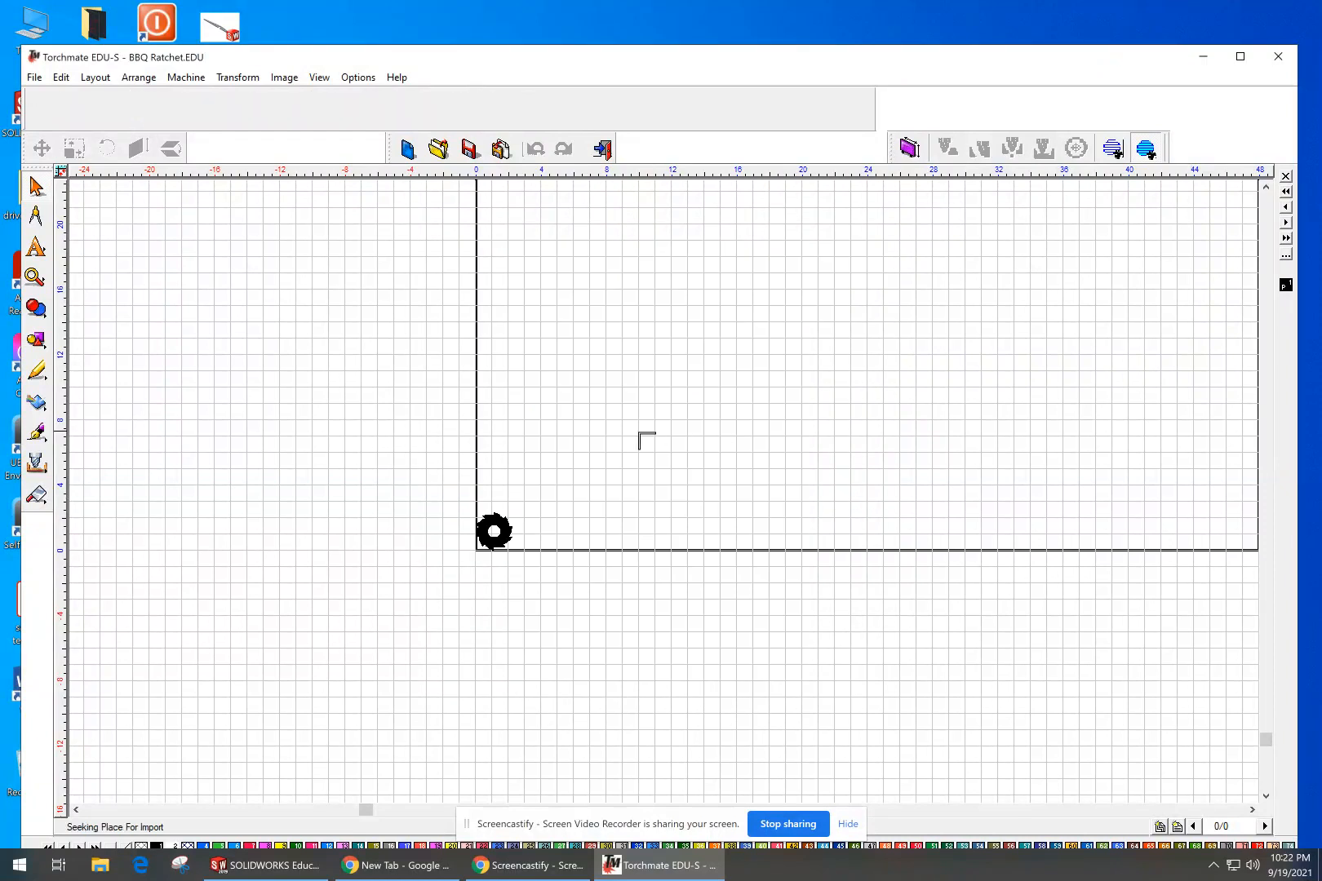
click(574, 407)
click(553, 600)
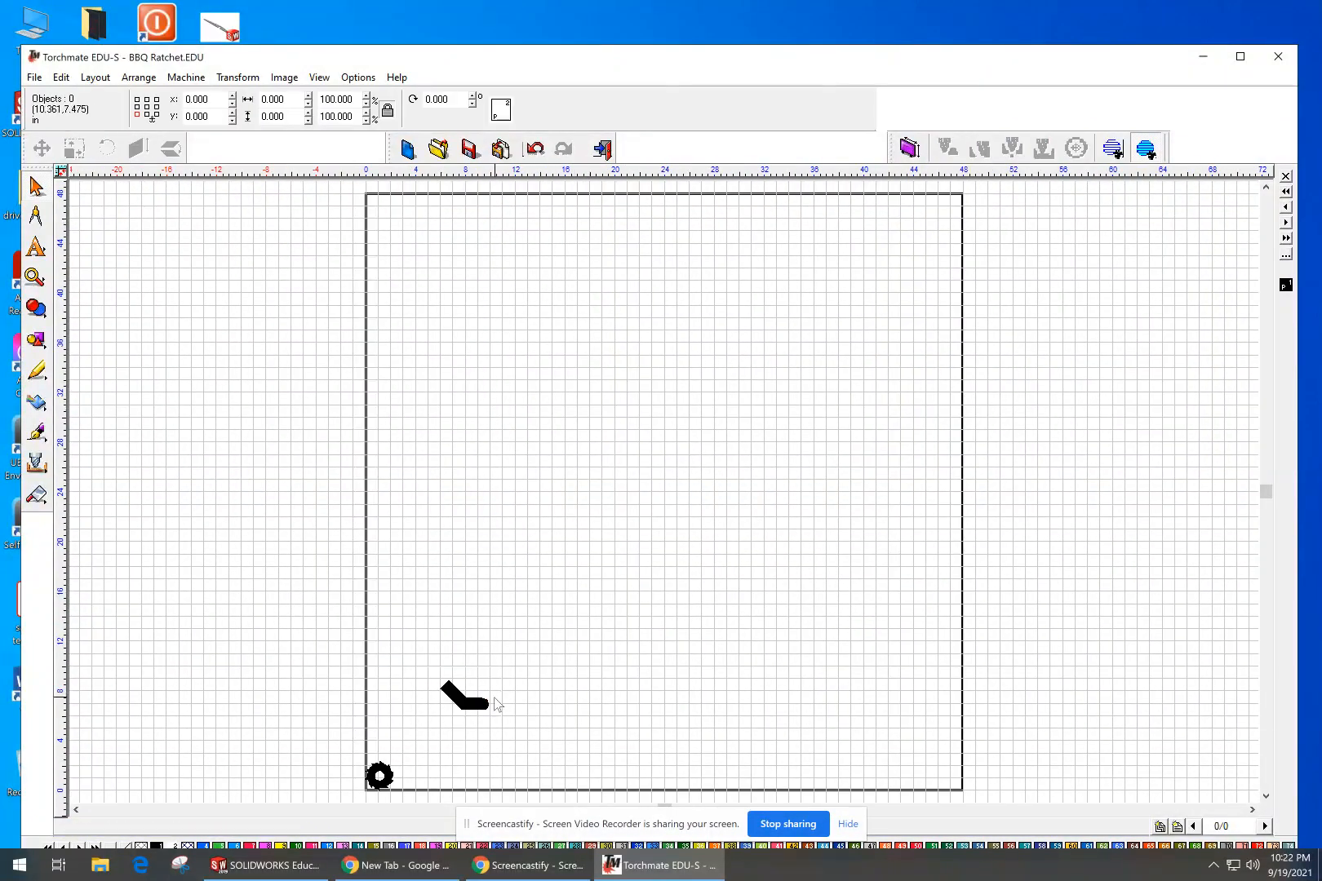
Step: Move the pawl right beside the ratchet onto the plate's bottom edge, at about X 2.27 in, Y 0 in, and deselect it
click(458, 695)
drag(489, 688, 443, 771)
scroll(443, 771, up, 2)
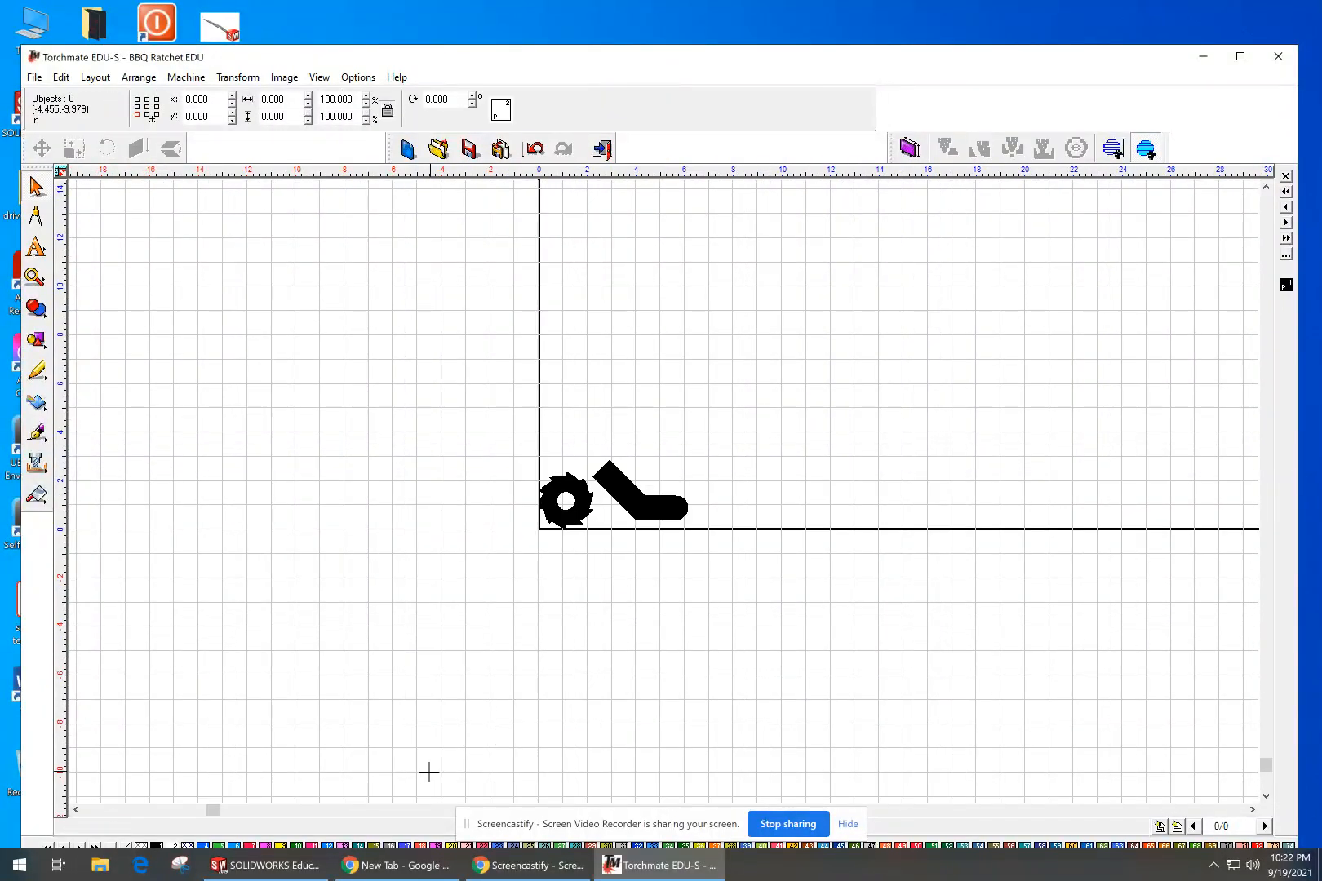
click(640, 503)
drag(640, 503, 645, 504)
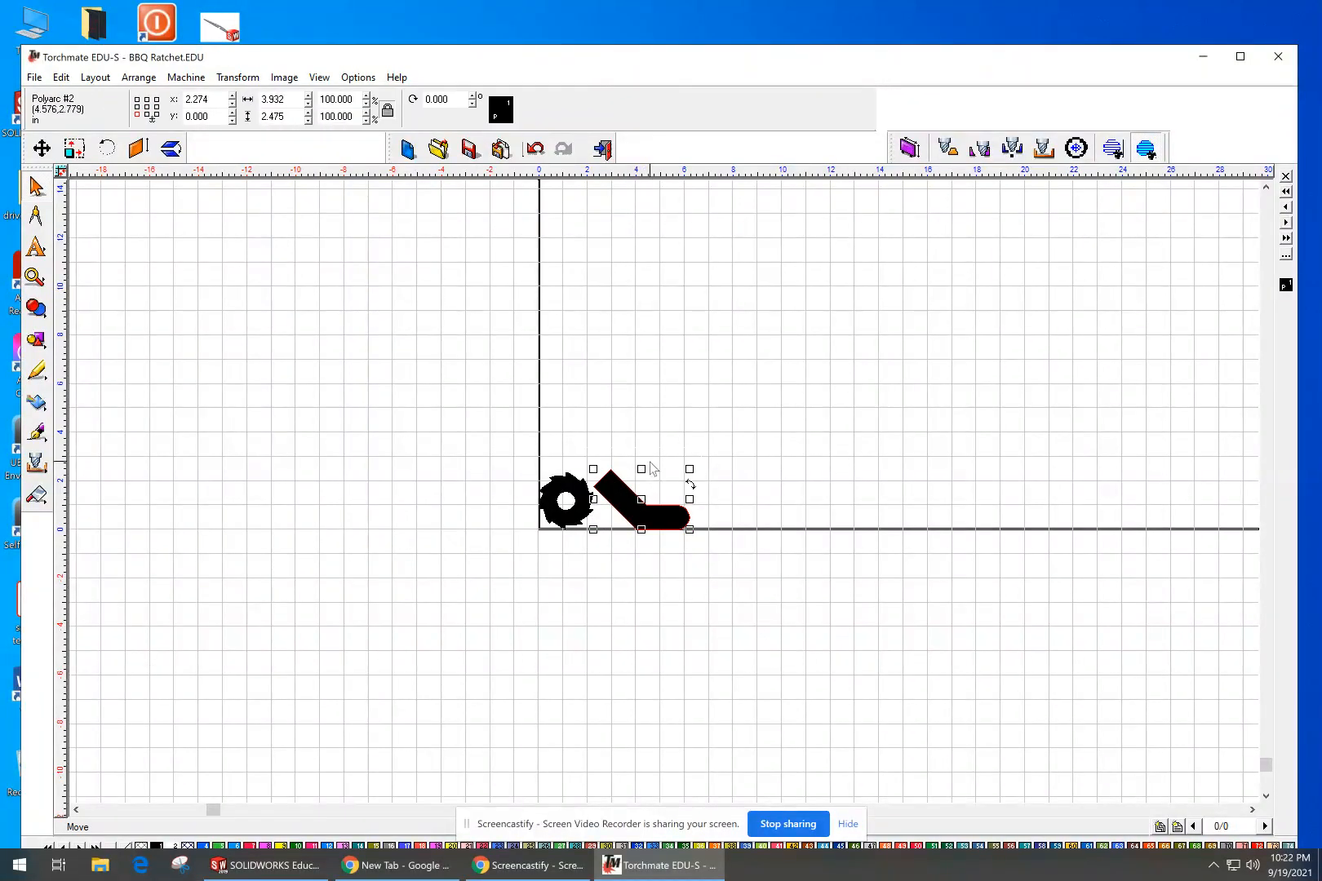
click(646, 422)
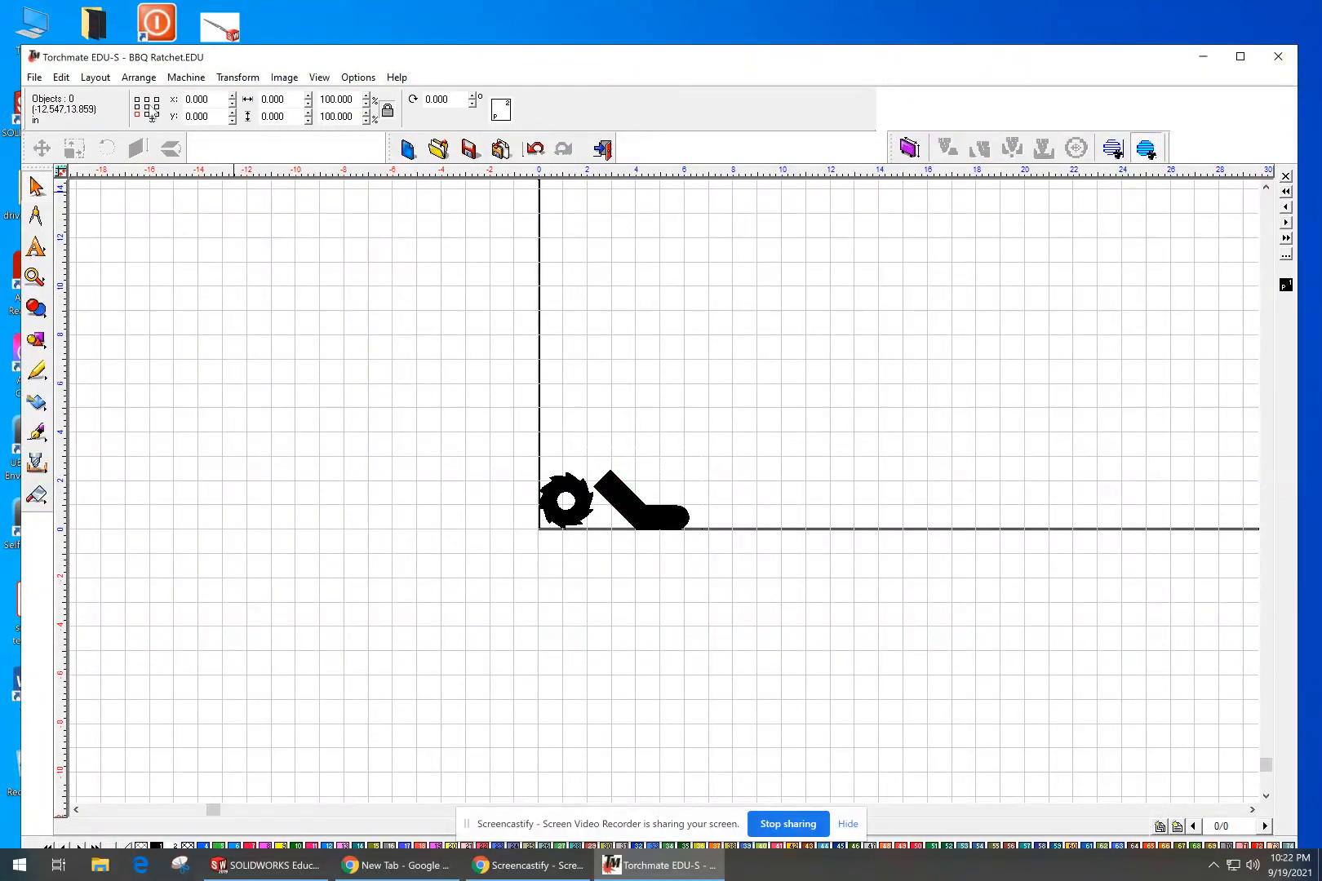
Step: Save the combined drawing under the new name BBQ Ratchet and Pawl in the METAL 2 folder
click(34, 76)
click(65, 169)
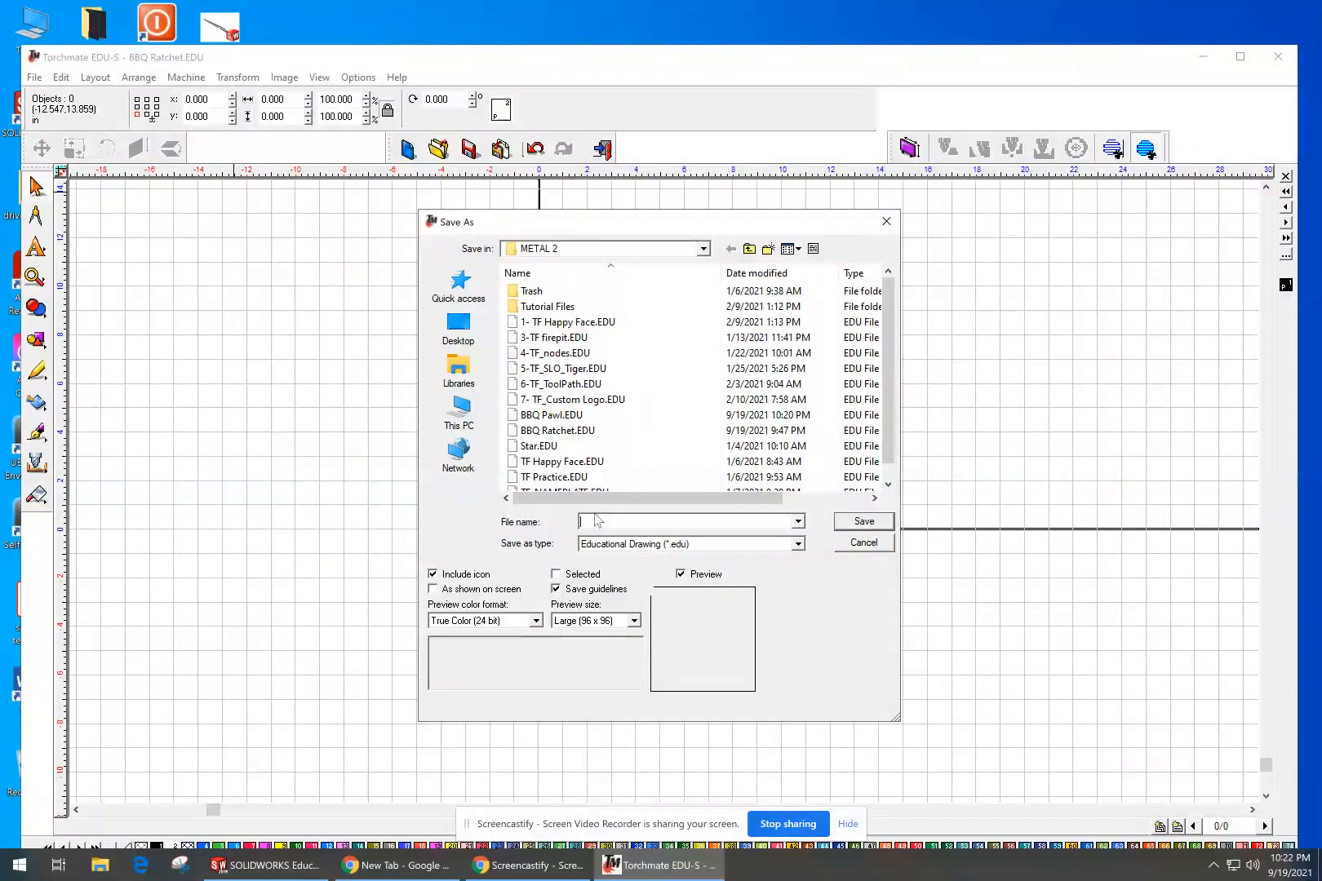
text(BBQ Ra)
text(Pawl)
click(862, 524)
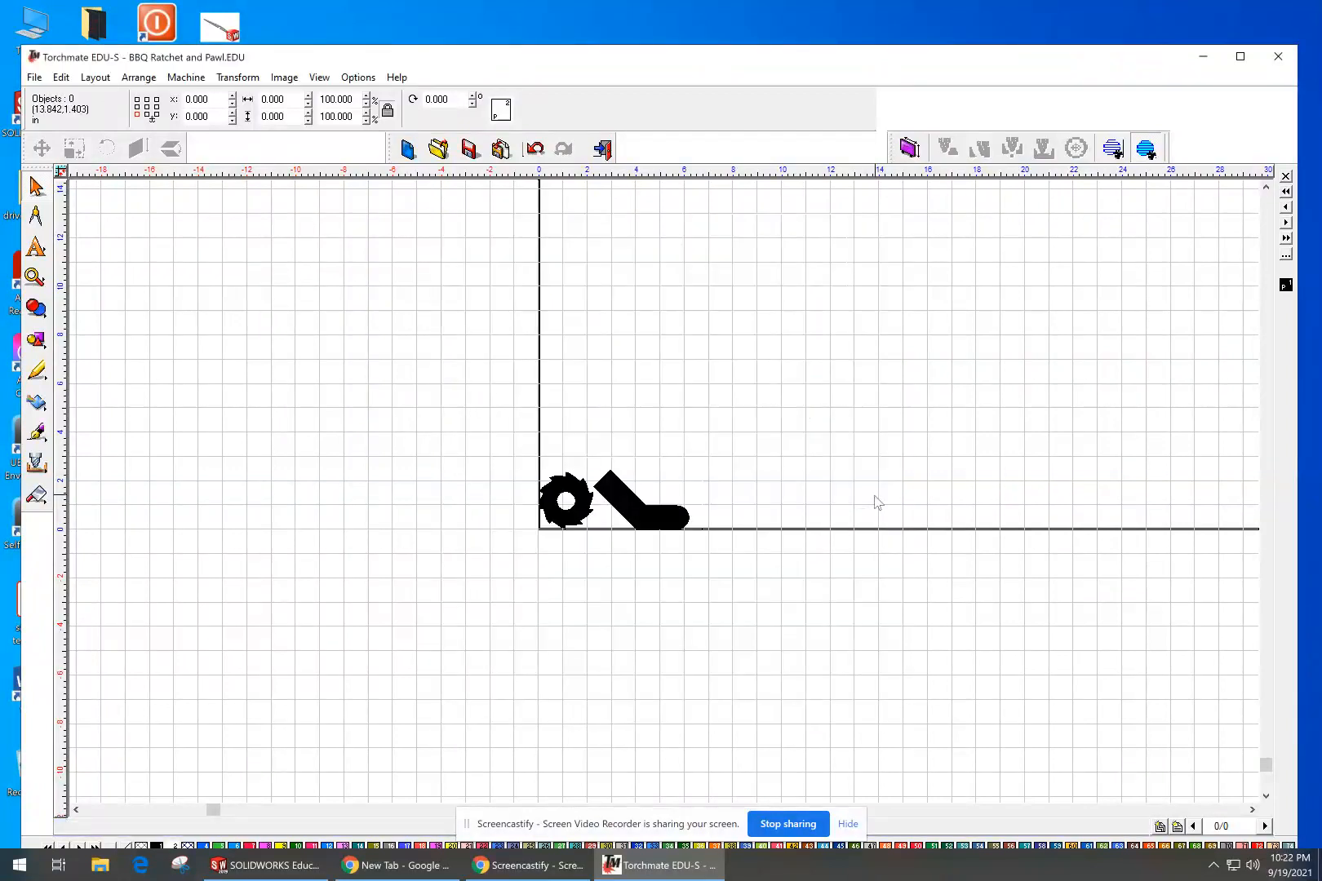
Step: Nest the ratchet above the pawl's bend and shift both parts into the plate's lower-left corner at X 0, Y 0, leaving them selected
click(567, 502)
drag(566, 502, 658, 473)
drag(801, 417, 533, 554)
drag(644, 497, 592, 495)
click(700, 465)
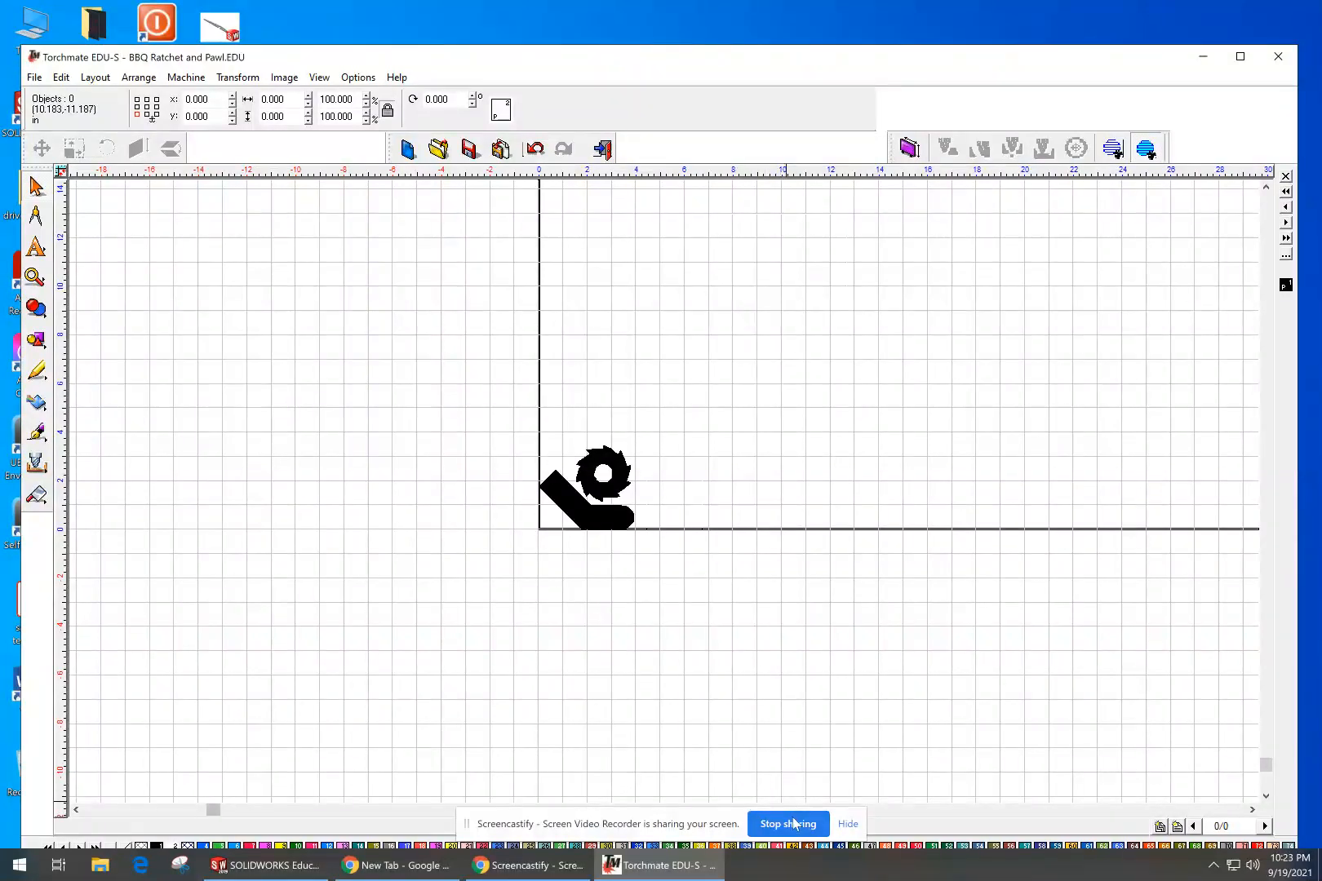
drag(487, 408, 681, 575)
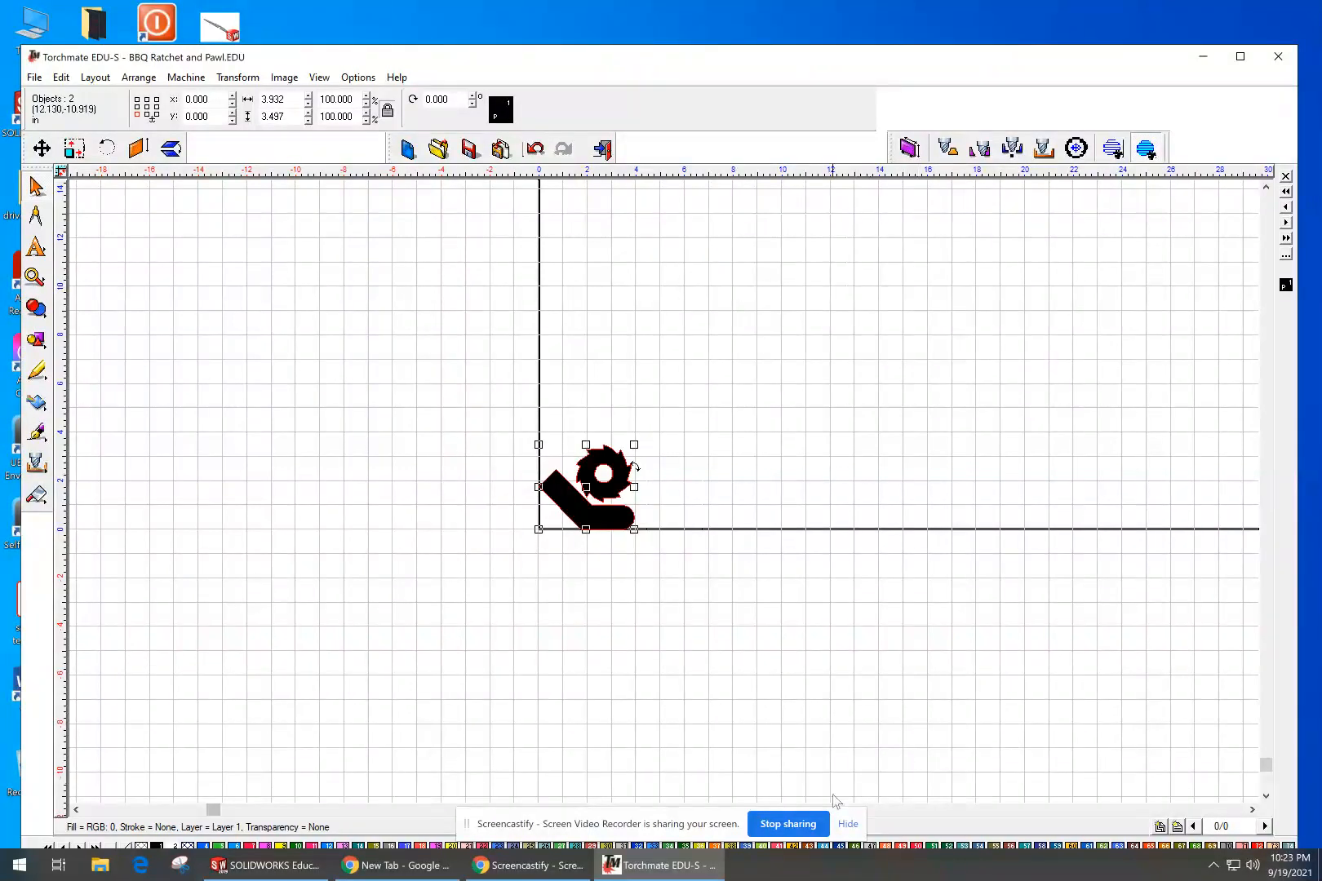